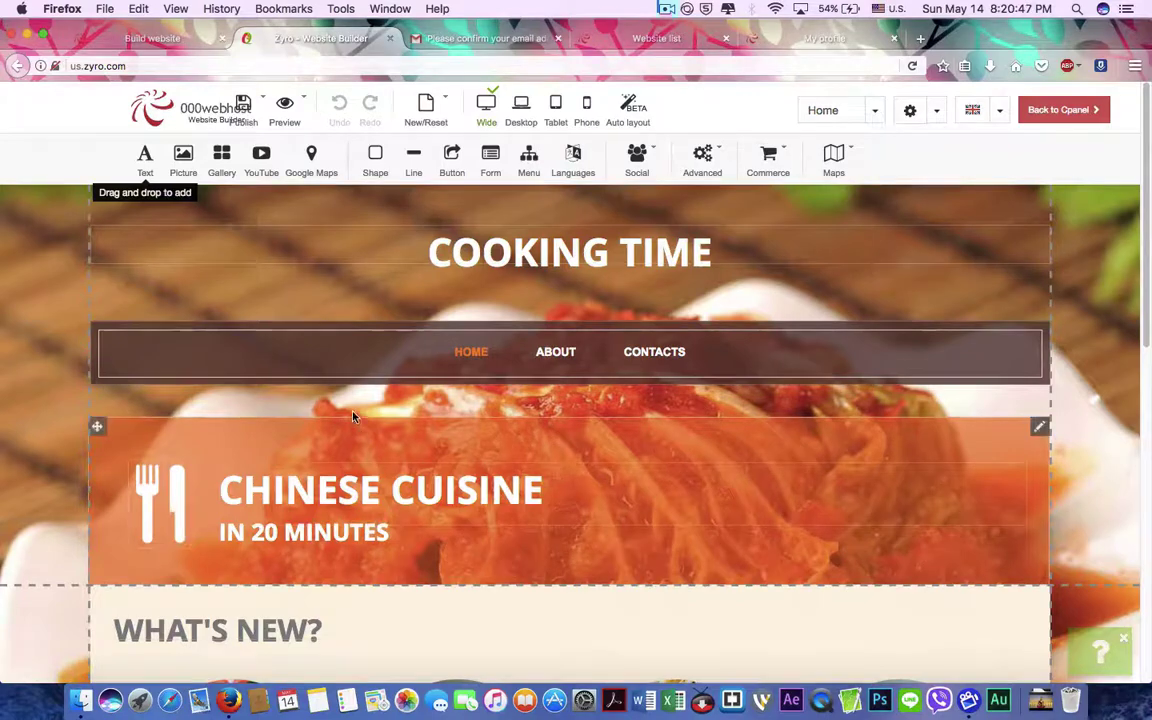
- Switch back to the 000webhost members area, reload it, and read the Learn About Website Address guide
{"action": "scroll", "coordinate": [360, 402], "scroll_direction": "up", "scroll_amount": 8}
{"action": "scroll", "coordinate": [360, 400], "scroll_direction": "up", "scroll_amount": 2}
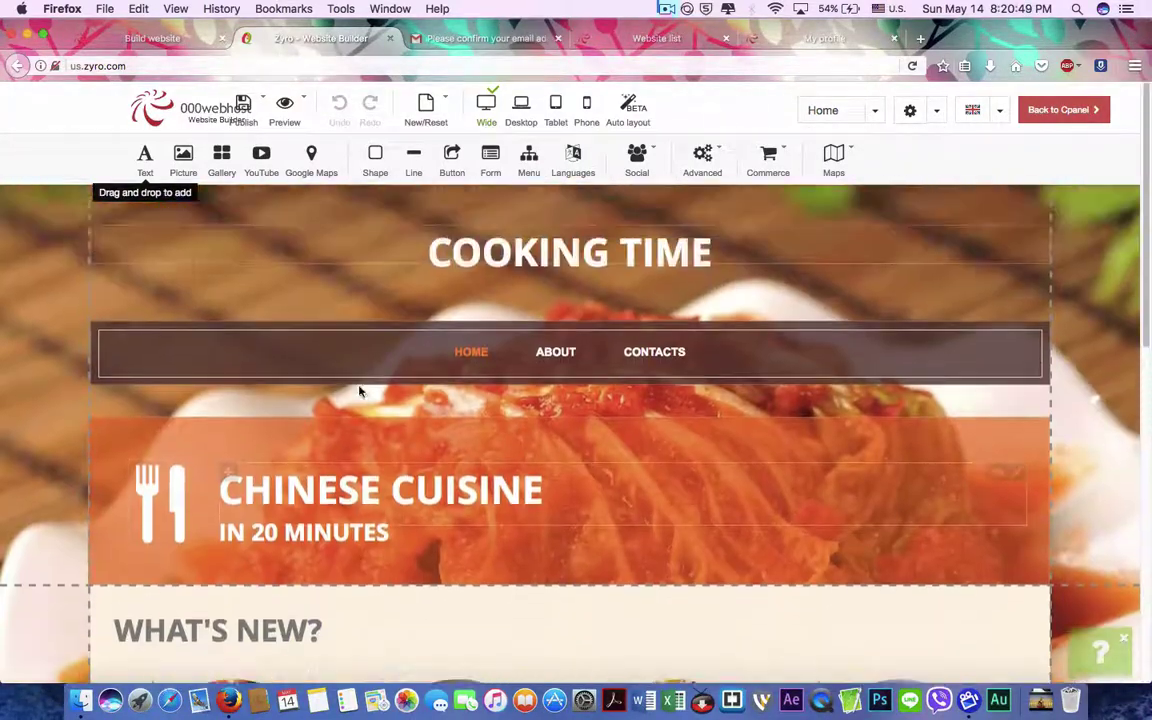
{"action": "left_click", "coordinate": [150, 38]}
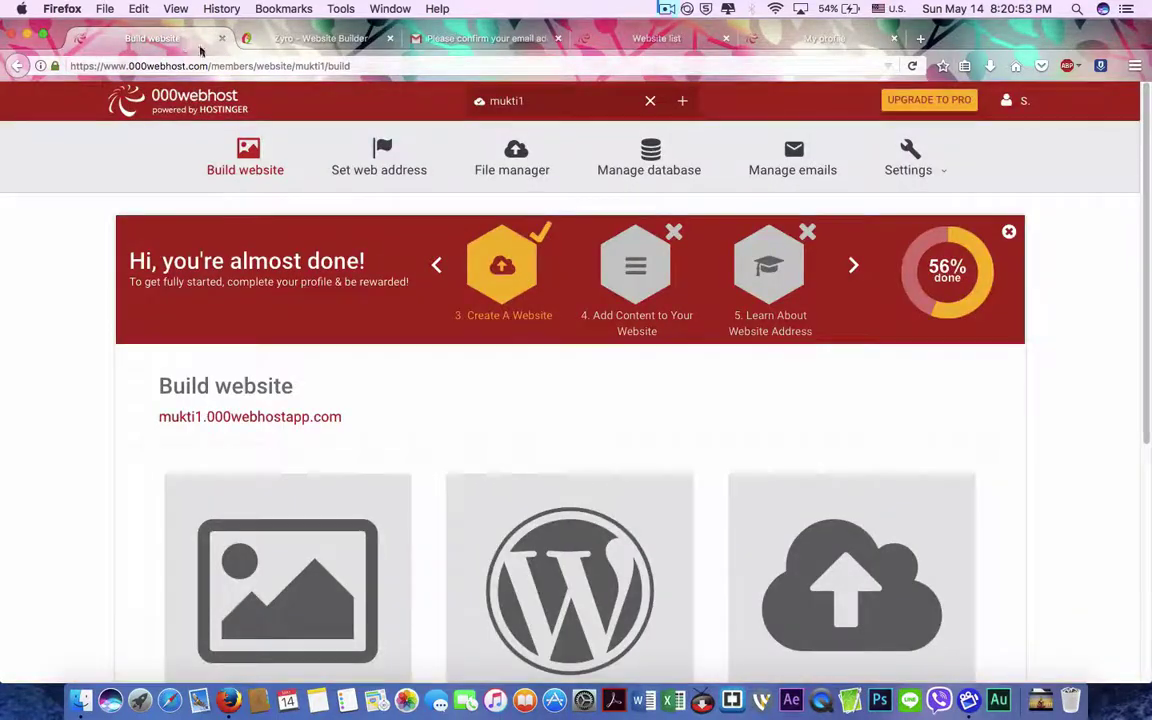
{"action": "left_click", "coordinate": [912, 66]}
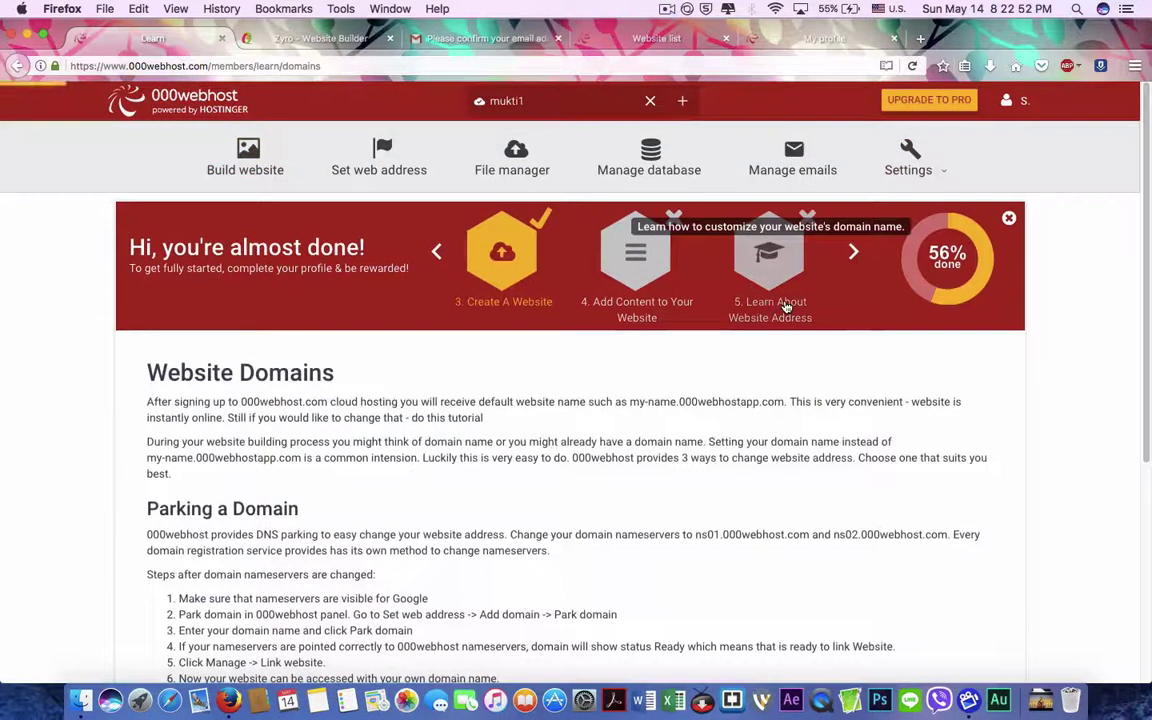
{"action": "scroll", "coordinate": [600, 403], "scroll_direction": "down", "scroll_amount": 5}
{"action": "scroll", "coordinate": [604, 404], "scroll_direction": "up", "scroll_amount": 5}
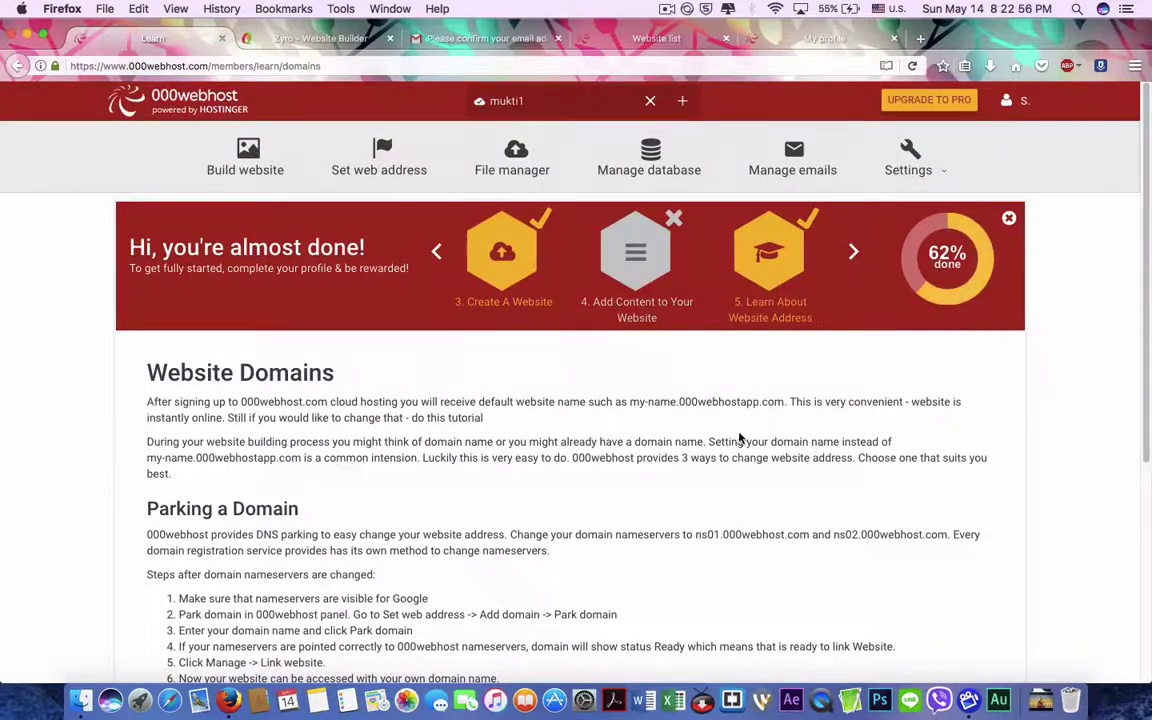
- Open the Add Content to Your Website task and launch the Build a Website Easily builder
{"action": "left_click", "coordinate": [637, 279]}
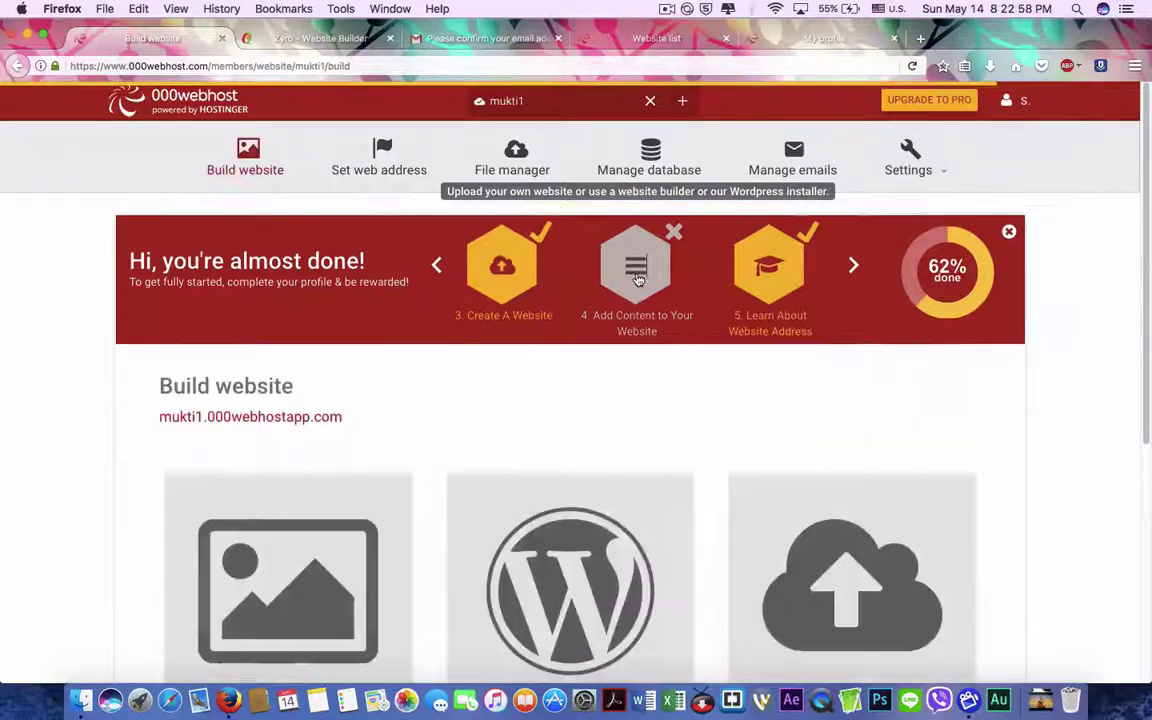
{"action": "scroll", "coordinate": [599, 340], "scroll_direction": "down", "scroll_amount": 2}
{"action": "scroll", "coordinate": [599, 340], "scroll_direction": "down", "scroll_amount": 2}
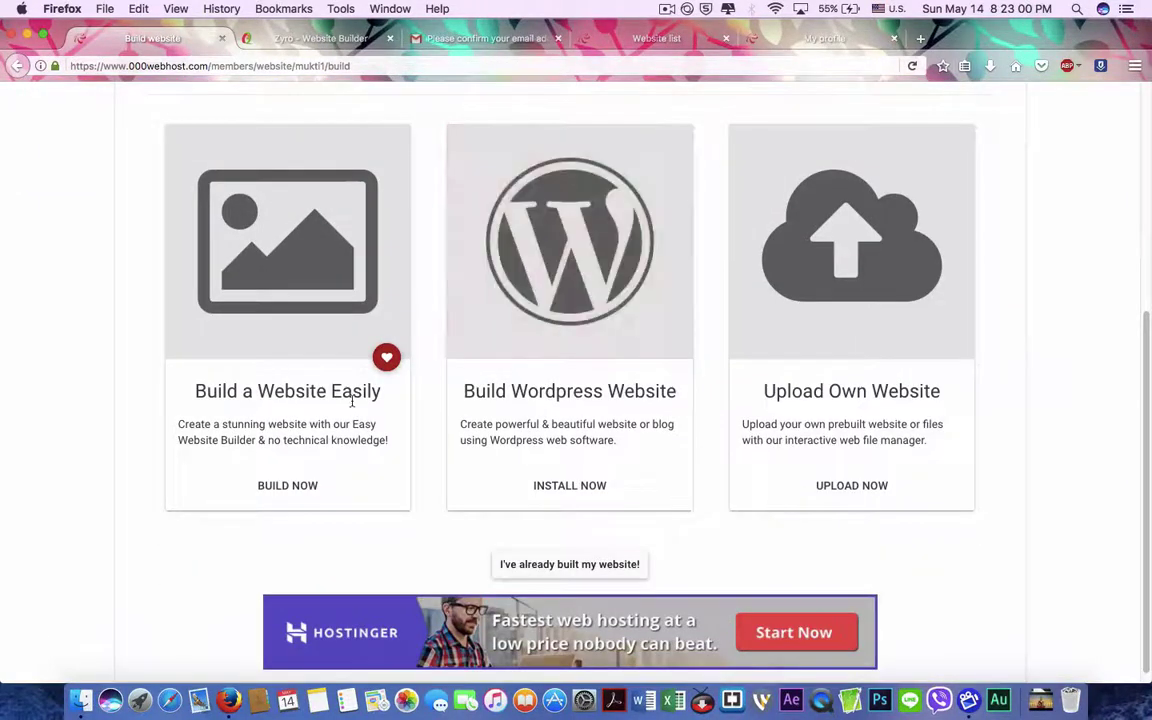
{"action": "left_click", "coordinate": [305, 300]}
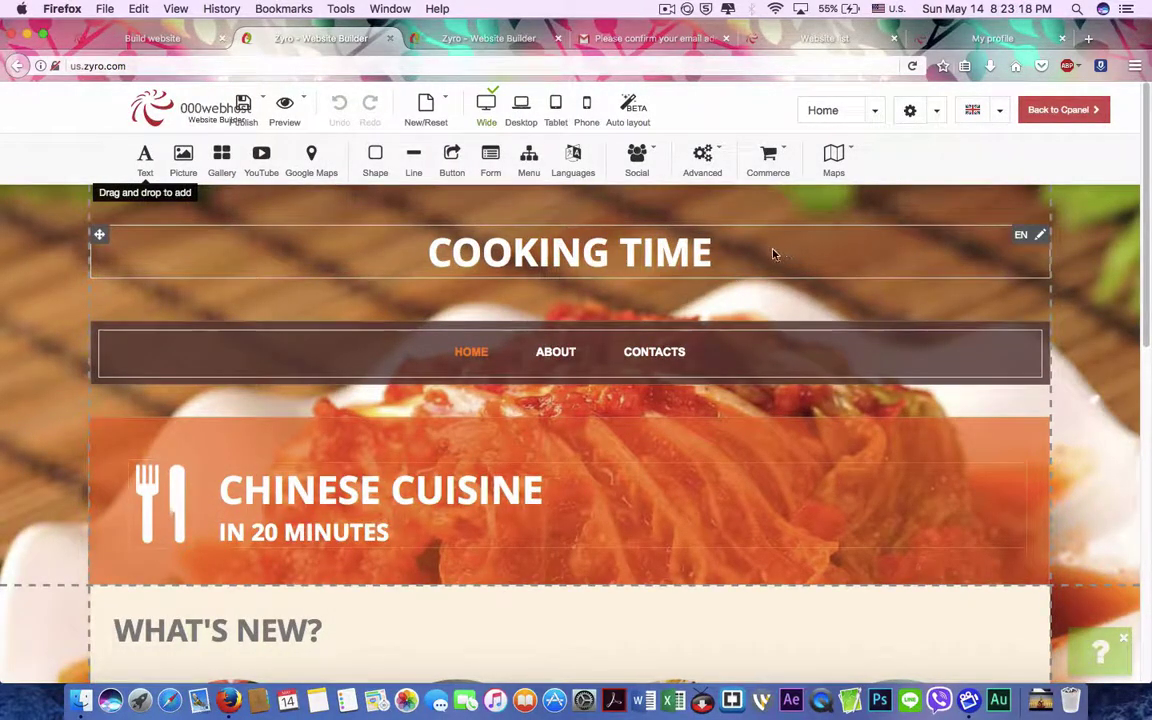
- Try to change the header title text from COOKING TIME to COOL TIME
{"action": "right_click", "coordinate": [1022, 240]}
{"action": "left_click", "coordinate": [998, 263]}
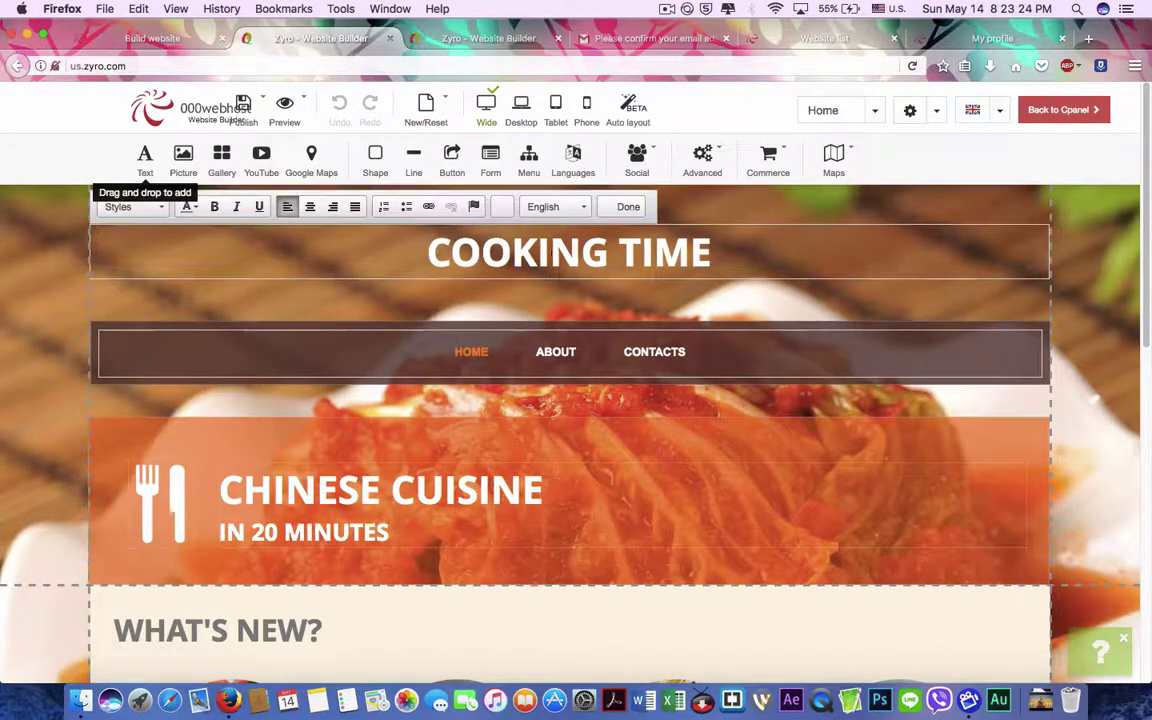
{"action": "left_click", "coordinate": [607, 252]}
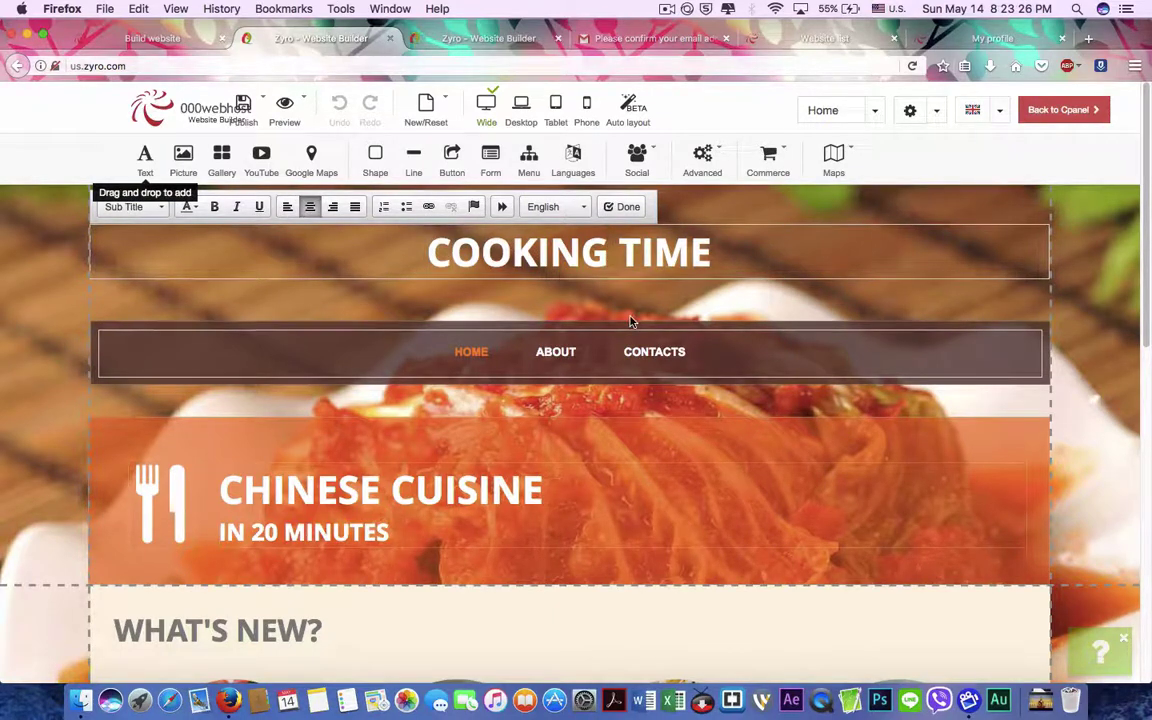
{"action": "key", "text": "BackSpace"}
{"action": "key", "text": "BackSpace"}
{"action": "key", "text": "BackSpace"}
{"action": "key", "text": "BackSpace"}
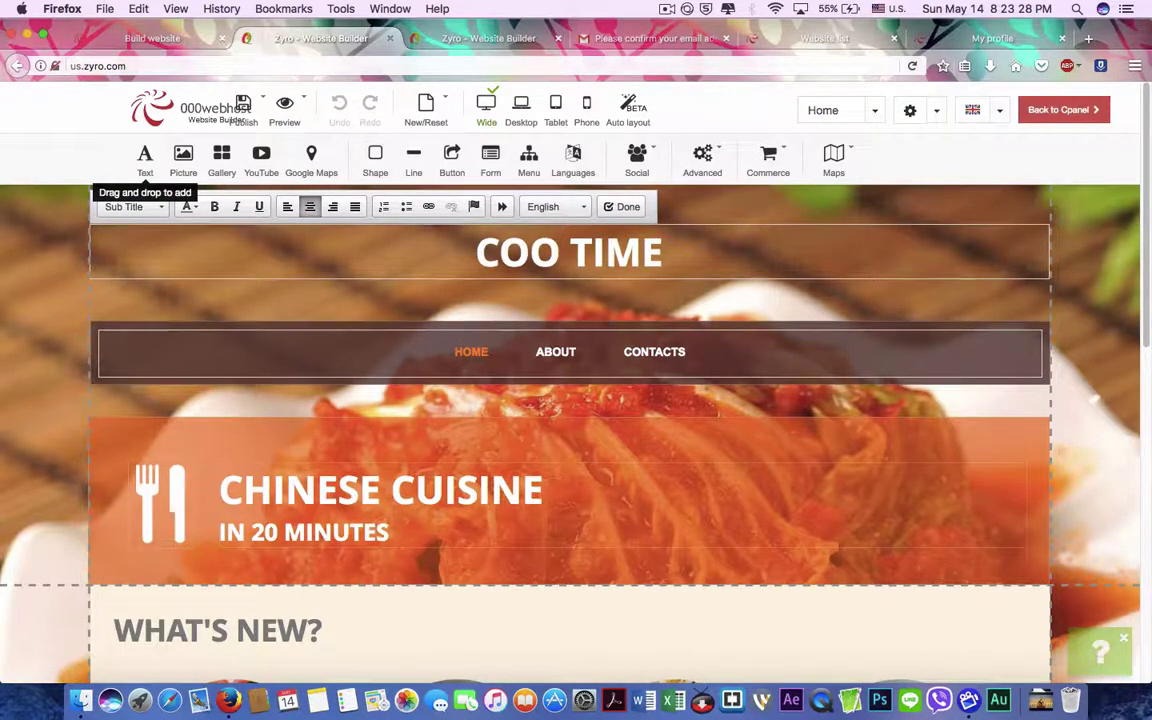
{"action": "type", "text": "L"}
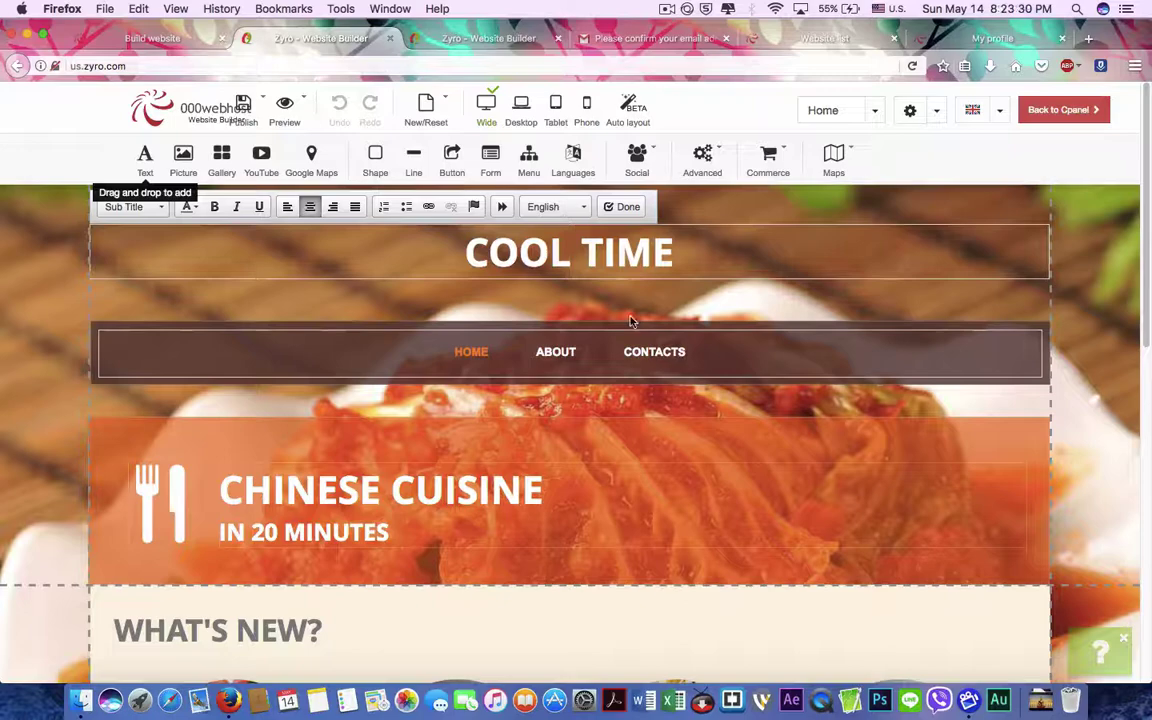
{"action": "left_click", "coordinate": [460, 352]}
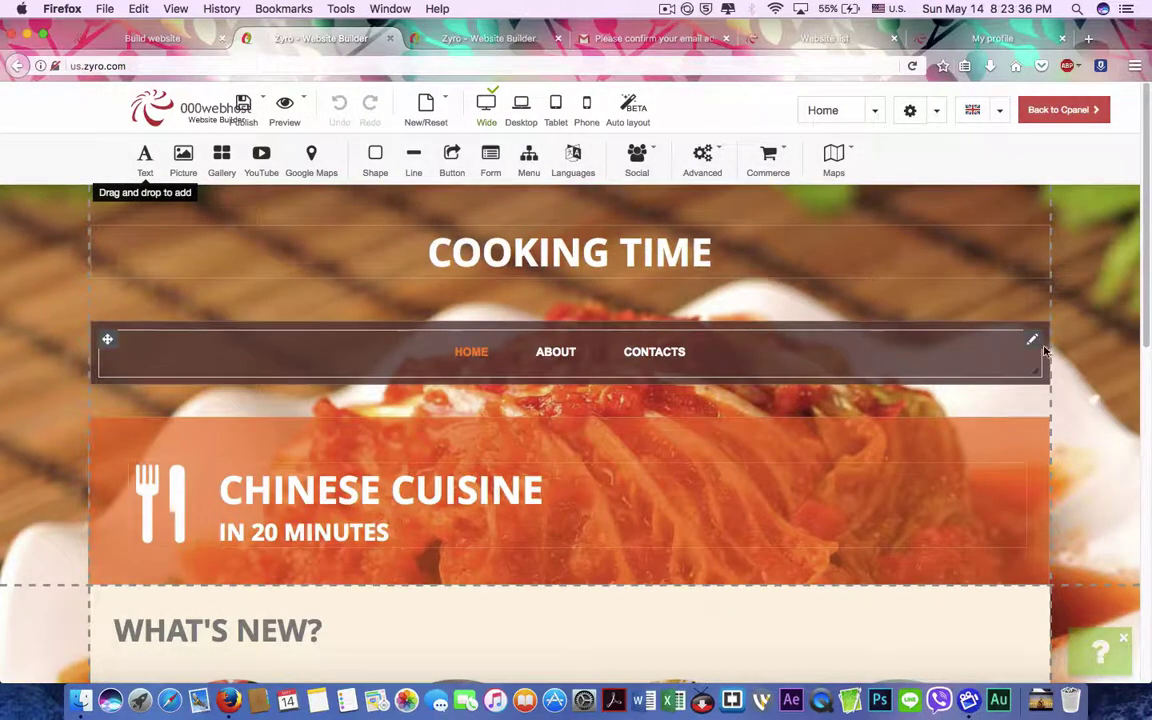
- Rename the navigation menu's Home item as Menu and apply the change
{"action": "left_click", "coordinate": [1034, 341]}
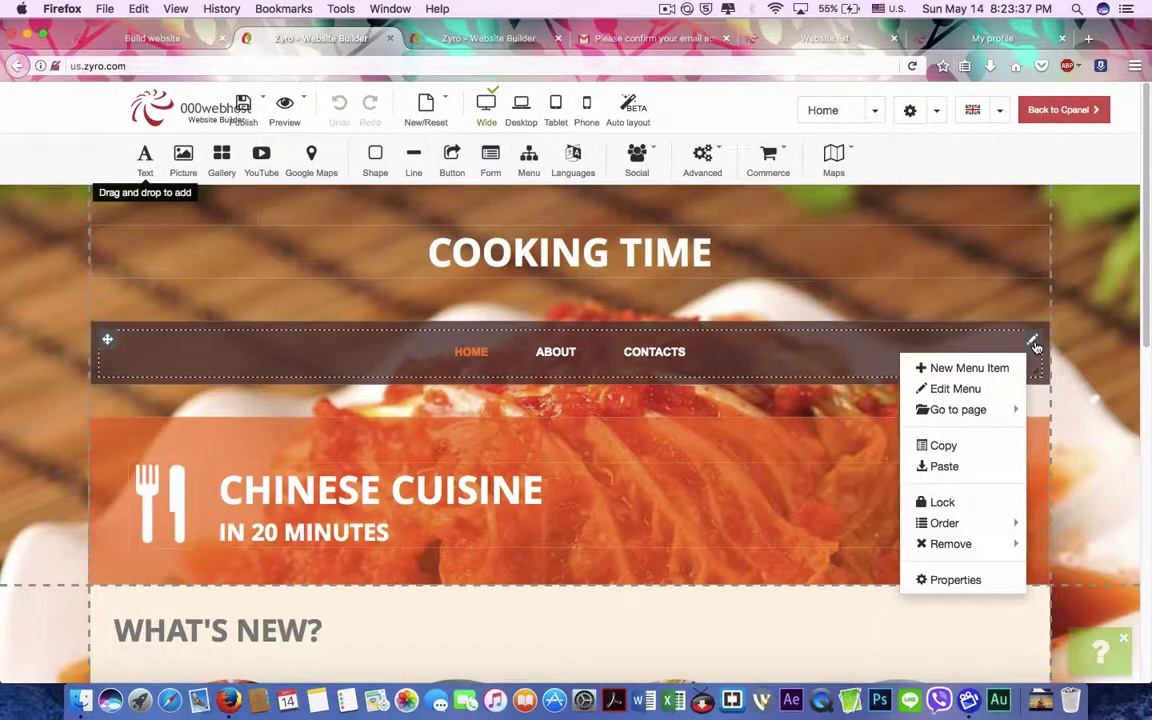
{"action": "left_click", "coordinate": [978, 393]}
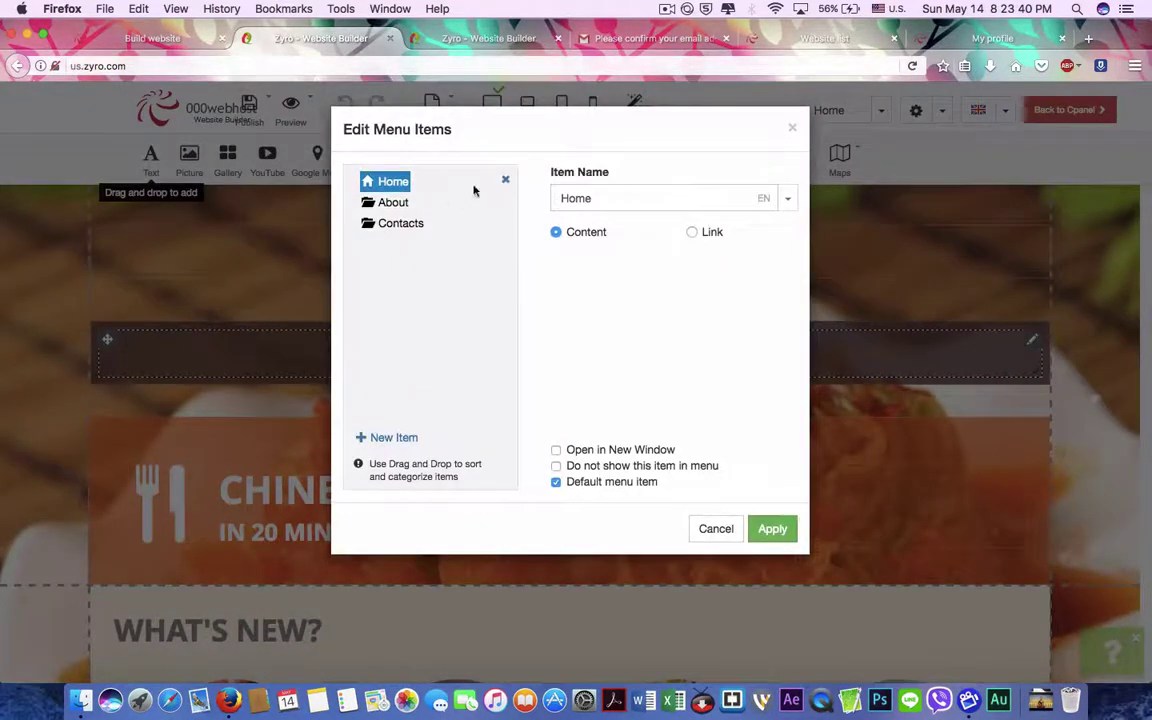
{"action": "left_click_drag", "start_coordinate": [597, 199], "coordinate": [560, 198]}
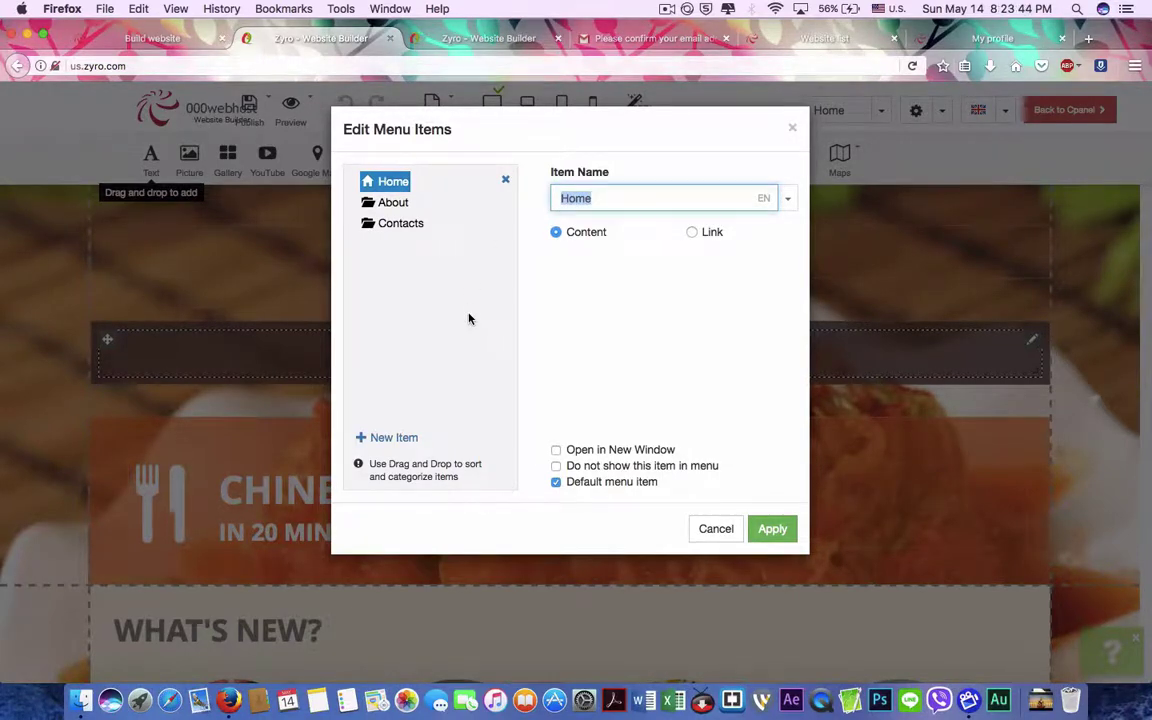
{"action": "type", "text": "Menu"}
{"action": "left_click", "coordinate": [770, 536]}
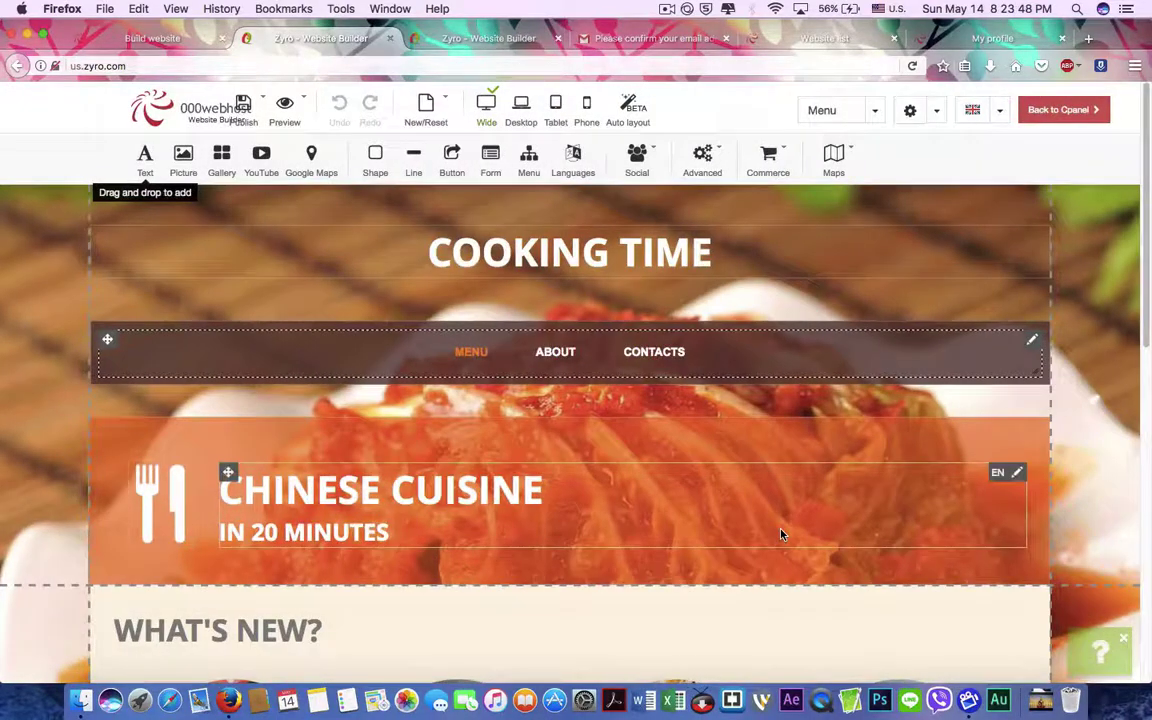
- Go to the site's About page, saving the modified page as a draft, and look through its content
{"action": "left_click", "coordinate": [571, 353]}
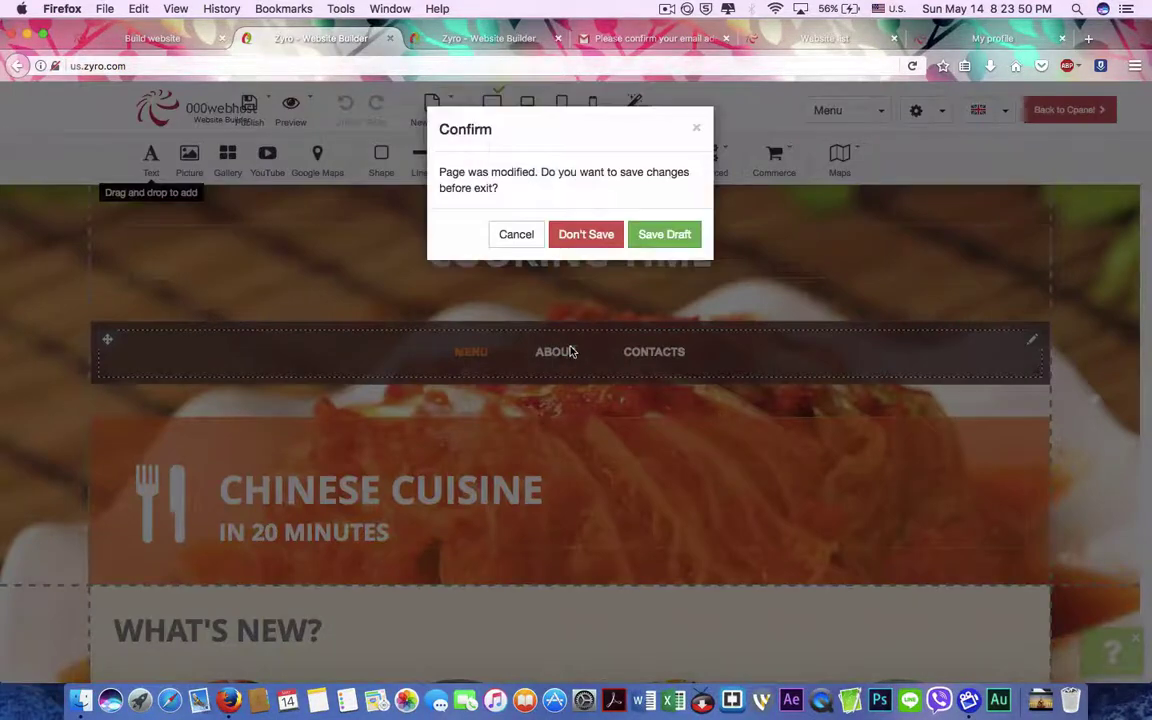
{"action": "left_click", "coordinate": [671, 240]}
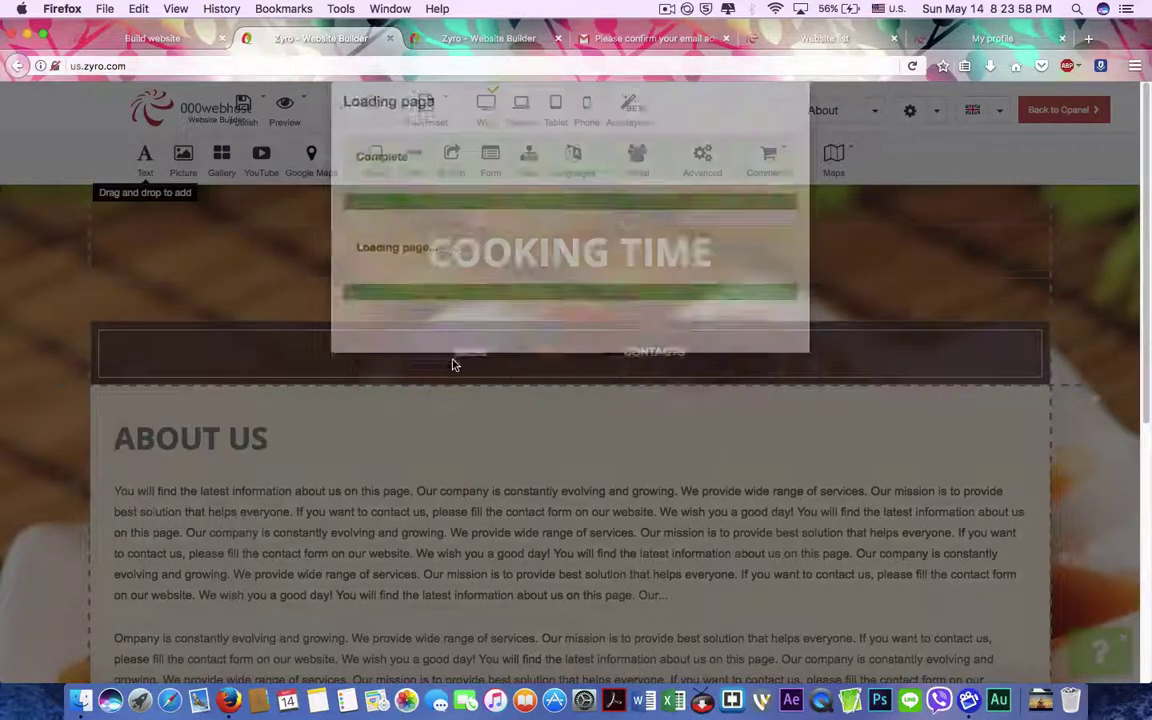
{"action": "scroll", "coordinate": [460, 360], "scroll_direction": "down", "scroll_amount": 3}
{"action": "scroll", "coordinate": [463, 358], "scroll_direction": "down", "scroll_amount": 3}
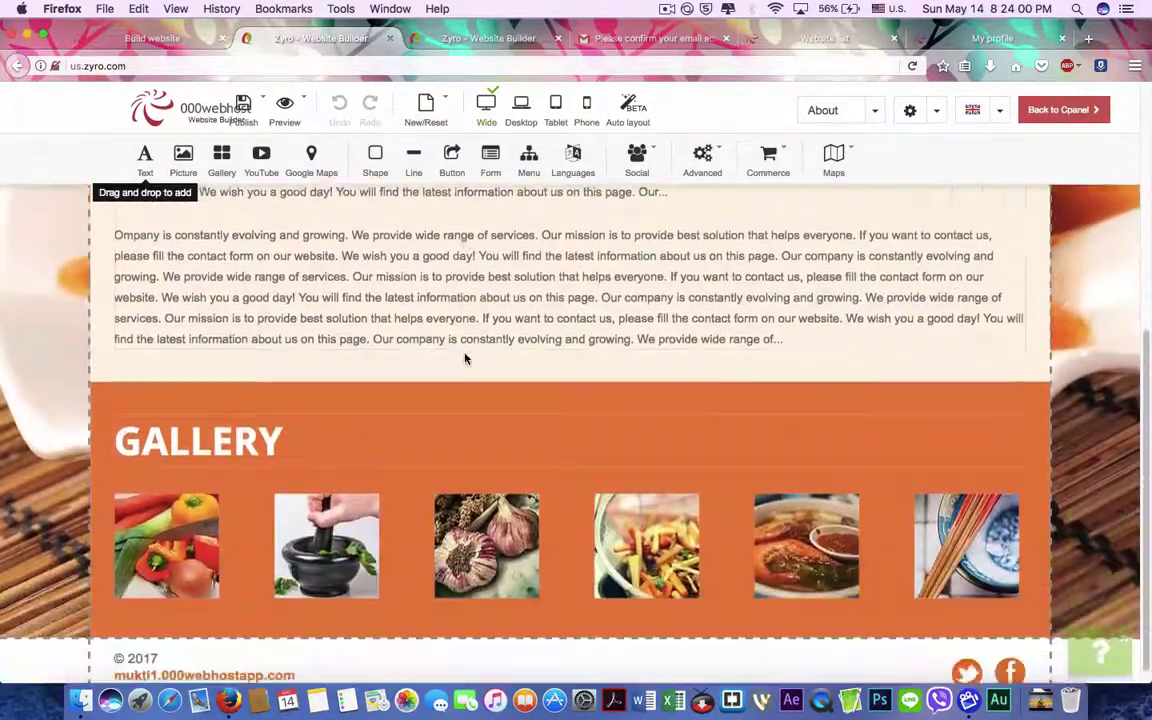
- Switch to the 000webhost Build website page, reload it, and mark the website as already built
{"action": "left_click", "coordinate": [155, 39]}
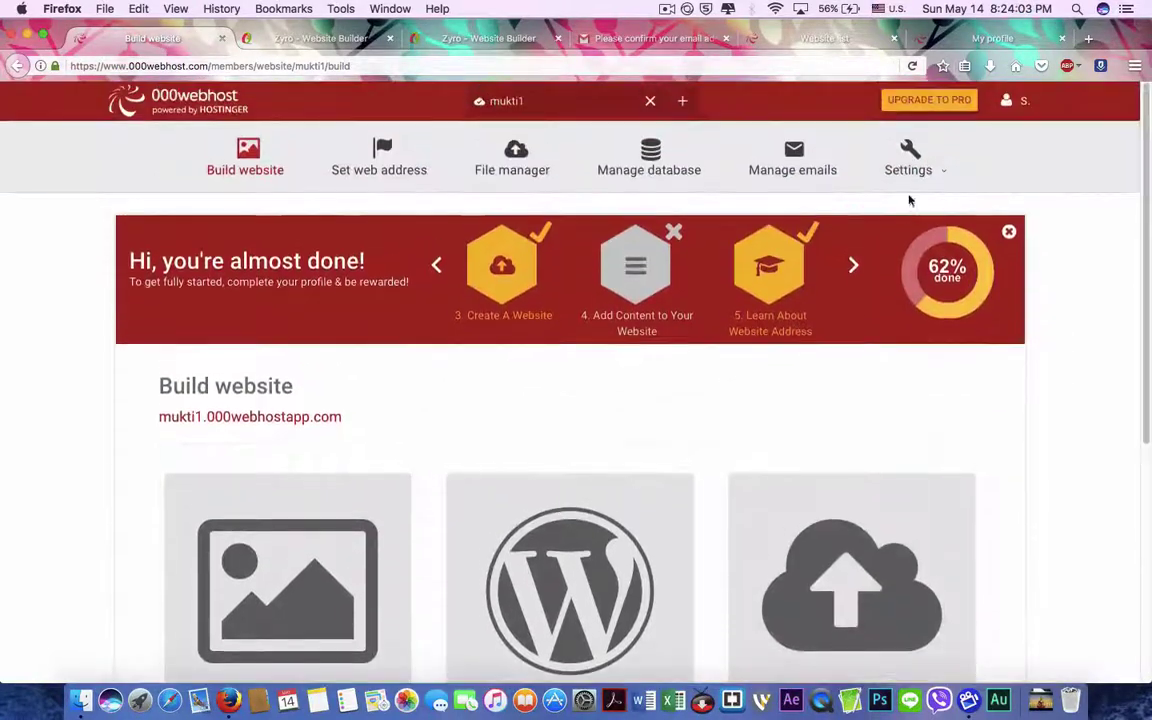
{"action": "left_click", "coordinate": [912, 66]}
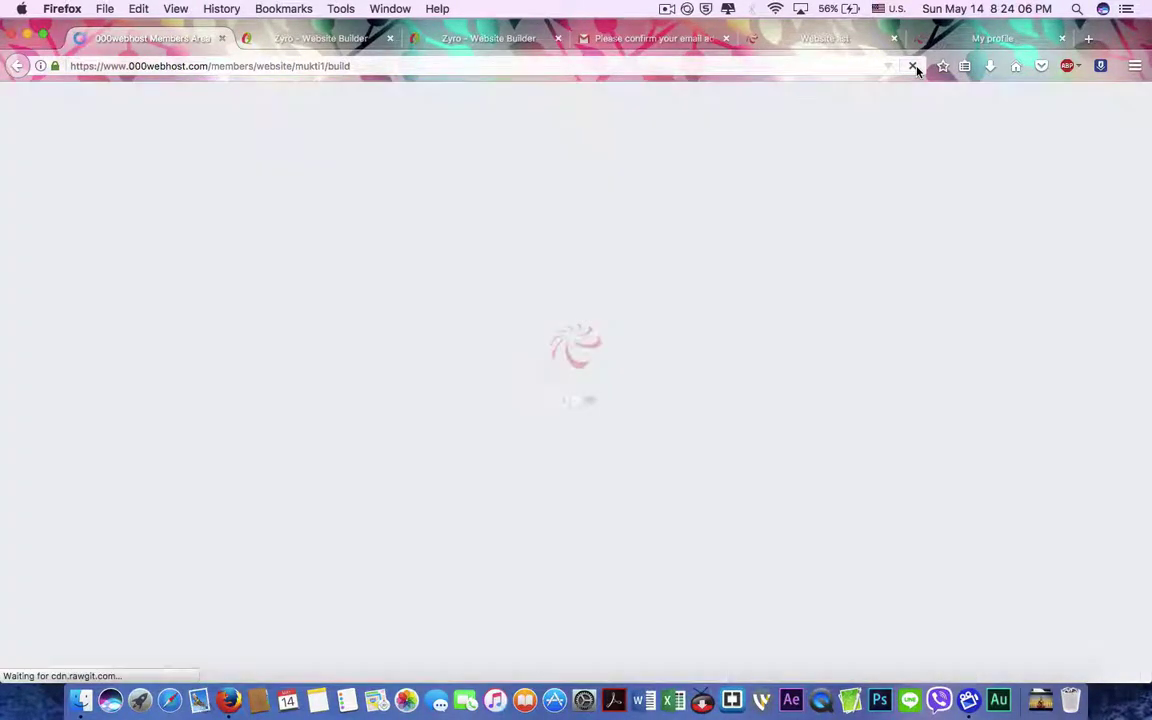
{"action": "scroll", "coordinate": [513, 567], "scroll_direction": "down", "scroll_amount": 4}
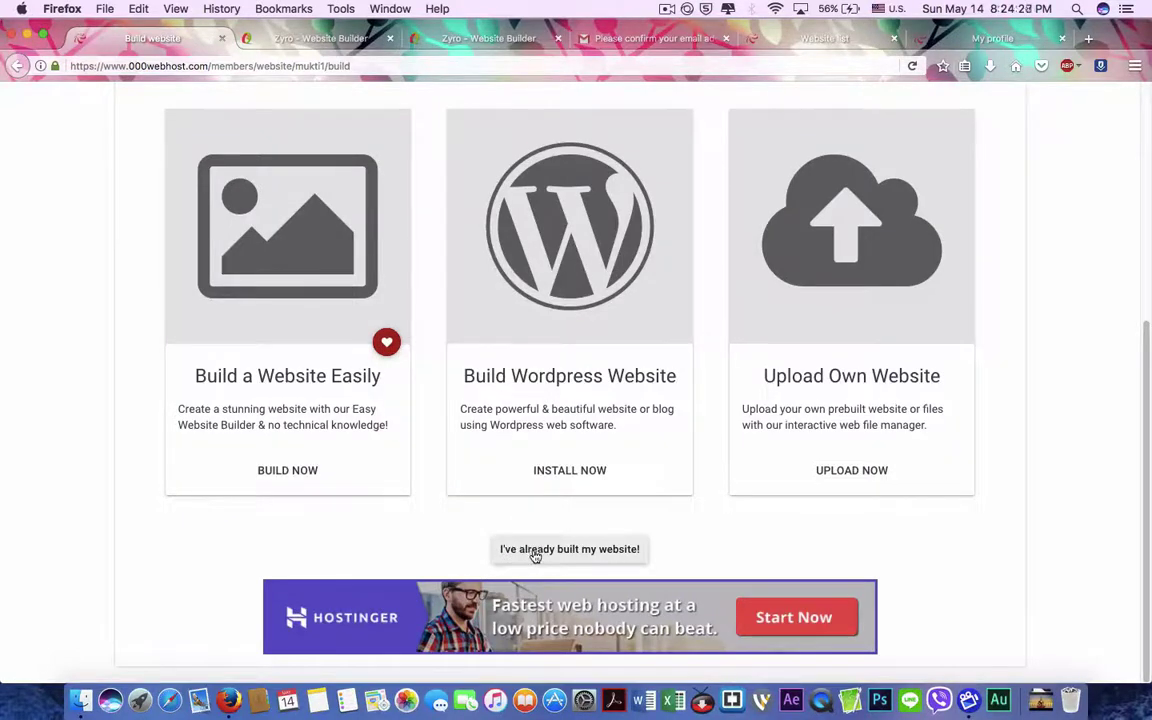
{"action": "left_click", "coordinate": [568, 551]}
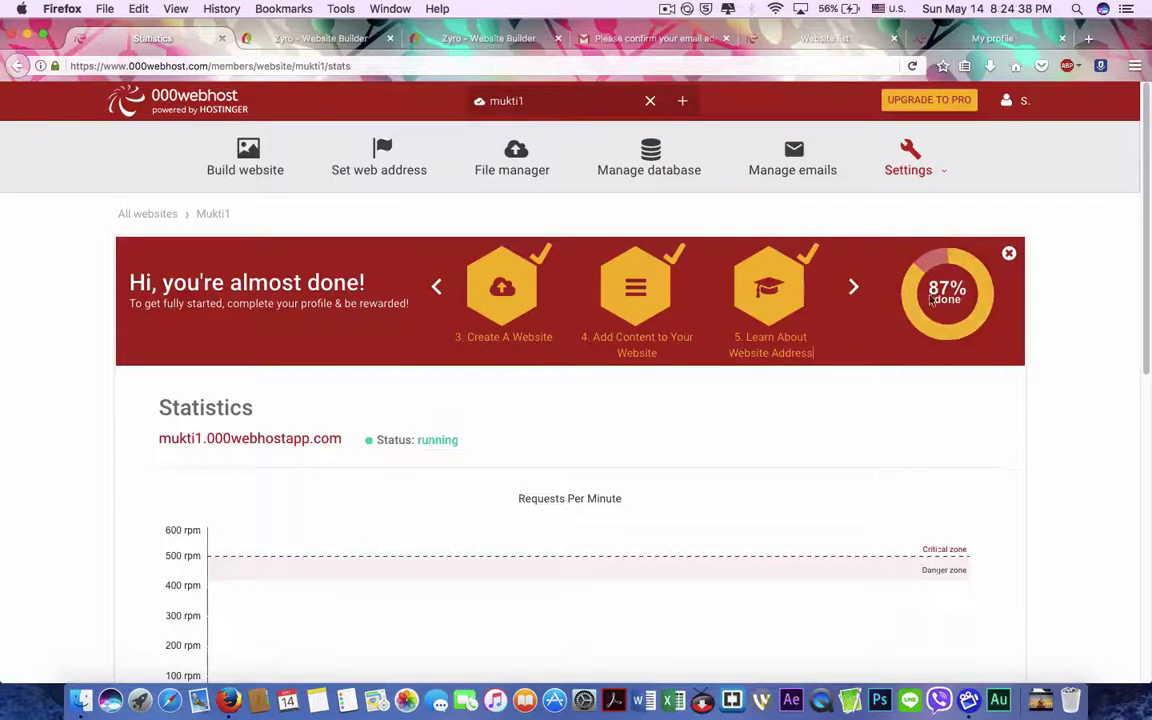
{"action": "scroll", "coordinate": [567, 442], "scroll_direction": "down", "scroll_amount": 10}
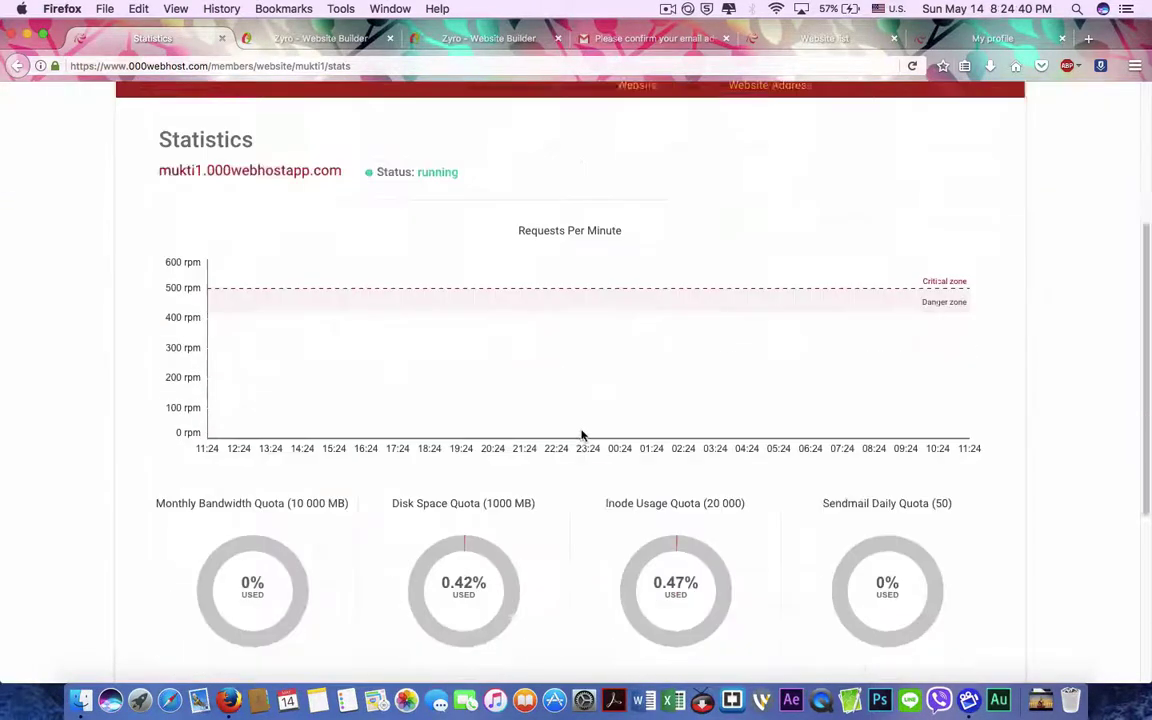
{"action": "scroll", "coordinate": [655, 425], "scroll_direction": "up", "scroll_amount": 10}
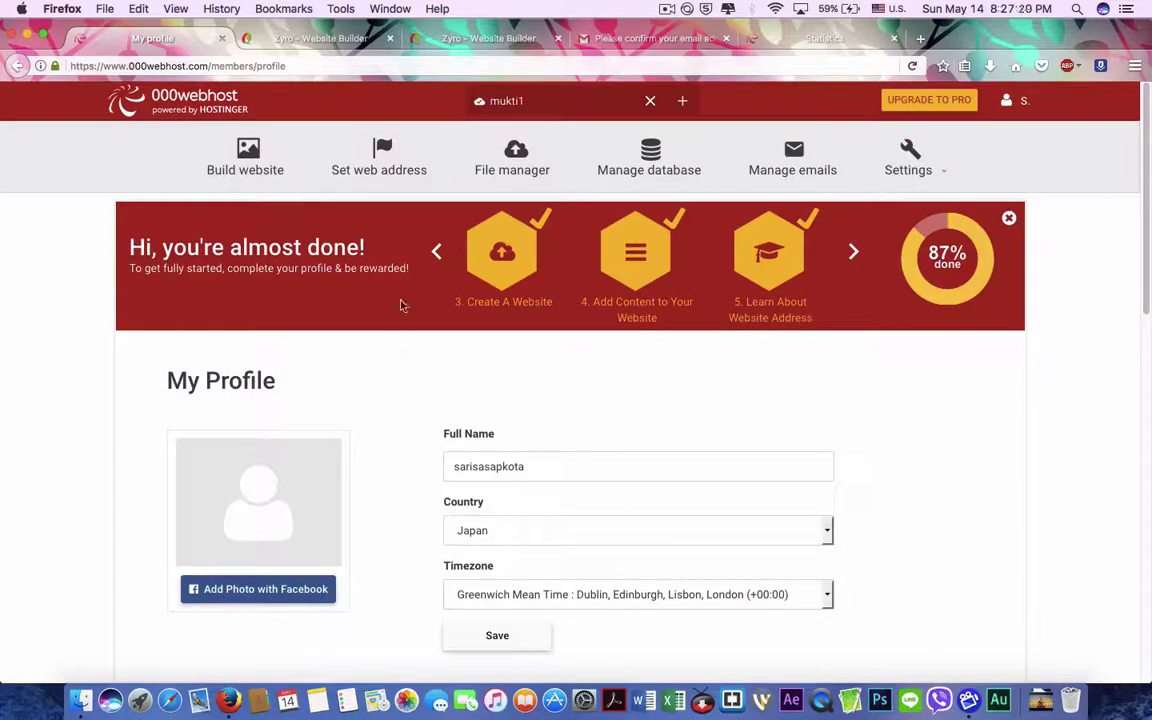
- Open the web address settings and begin adding a new domain with the Point domain option
{"action": "left_click", "coordinate": [386, 177]}
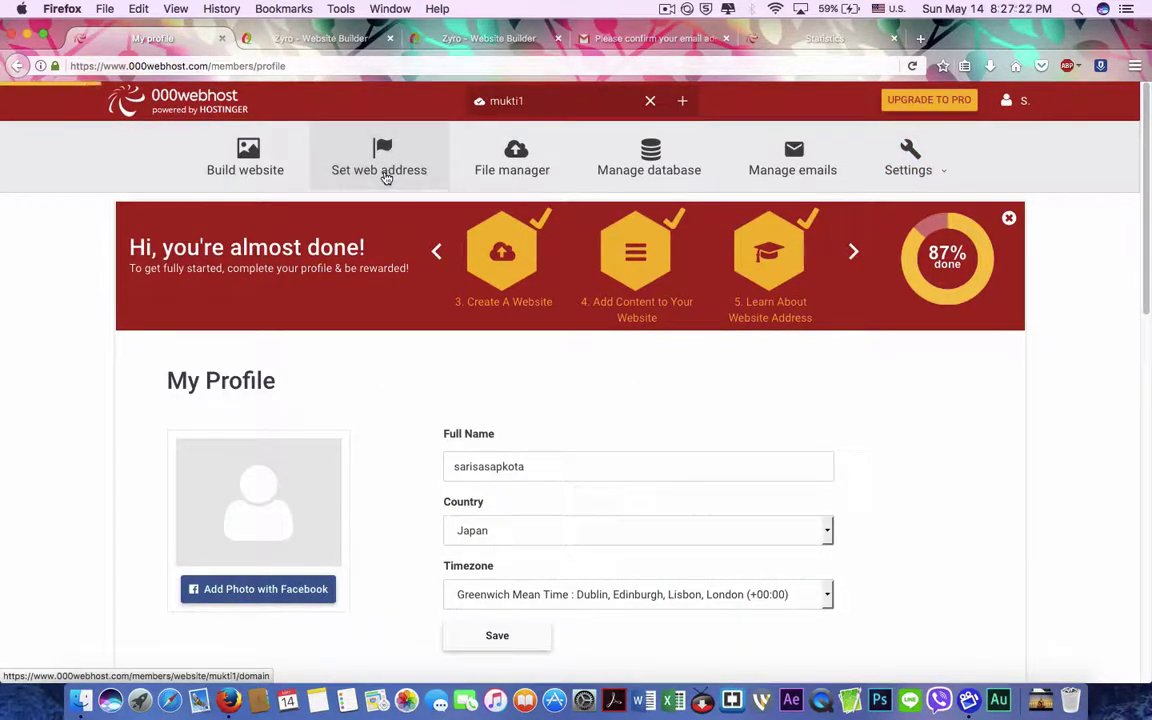
{"action": "scroll", "coordinate": [417, 382], "scroll_direction": "down", "scroll_amount": 5}
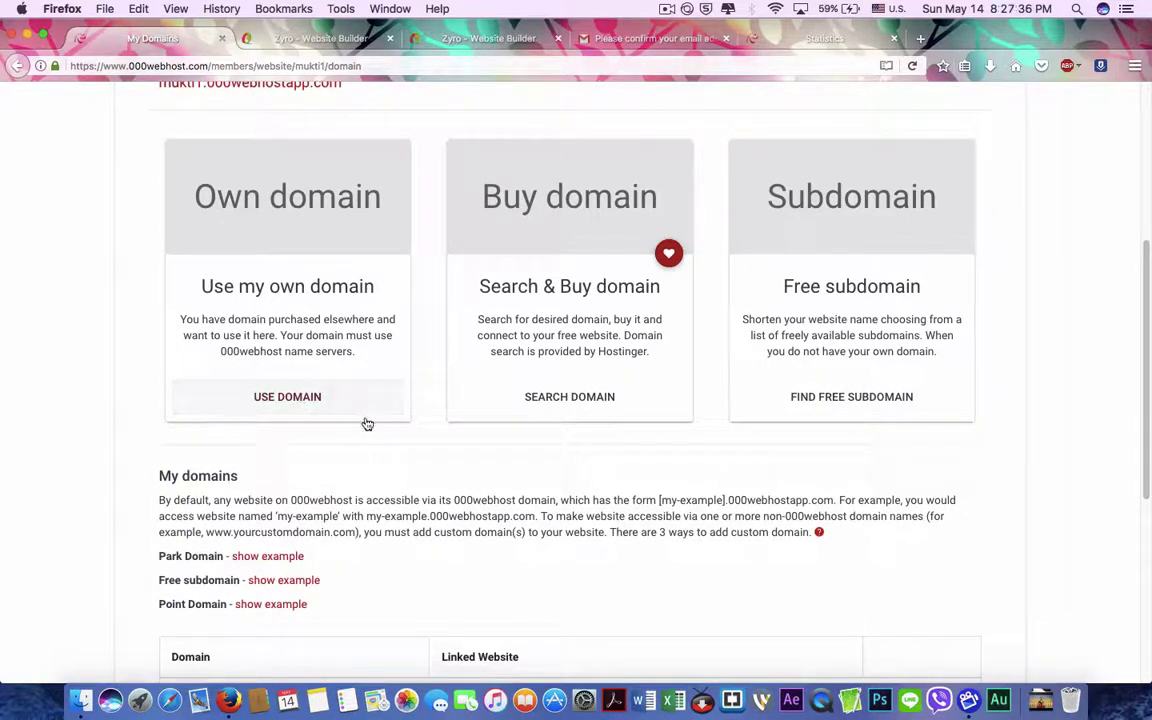
{"action": "scroll", "coordinate": [365, 423], "scroll_direction": "down", "scroll_amount": 5}
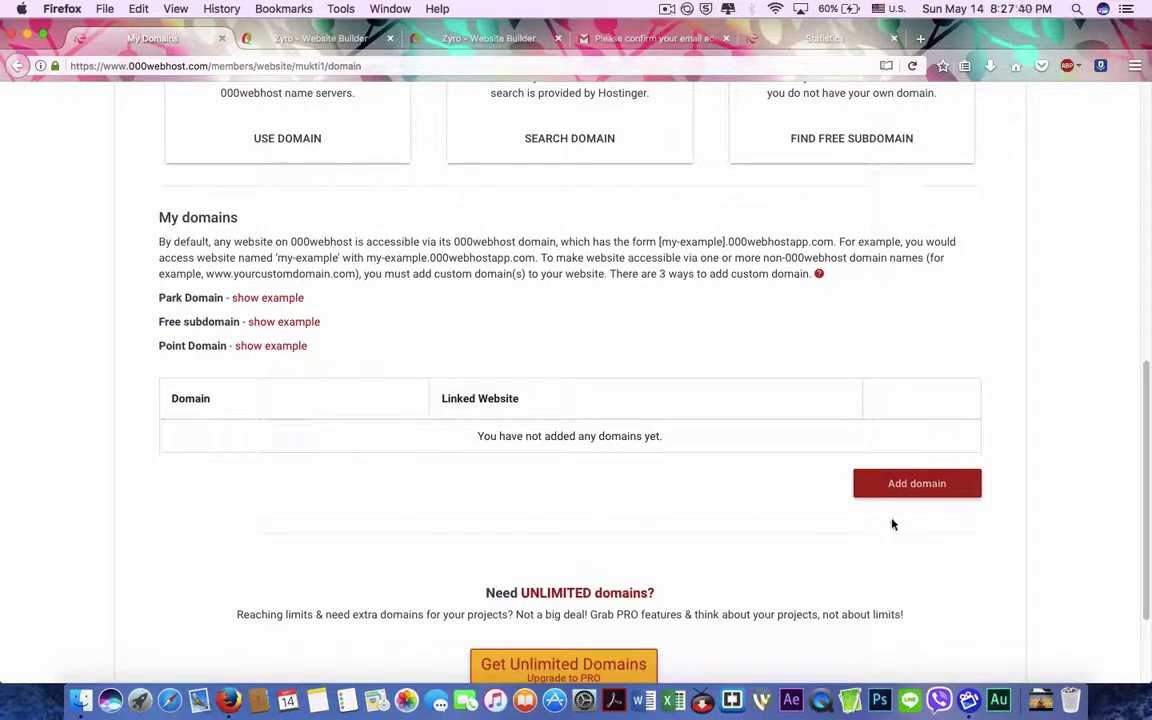
{"action": "left_click", "coordinate": [890, 487]}
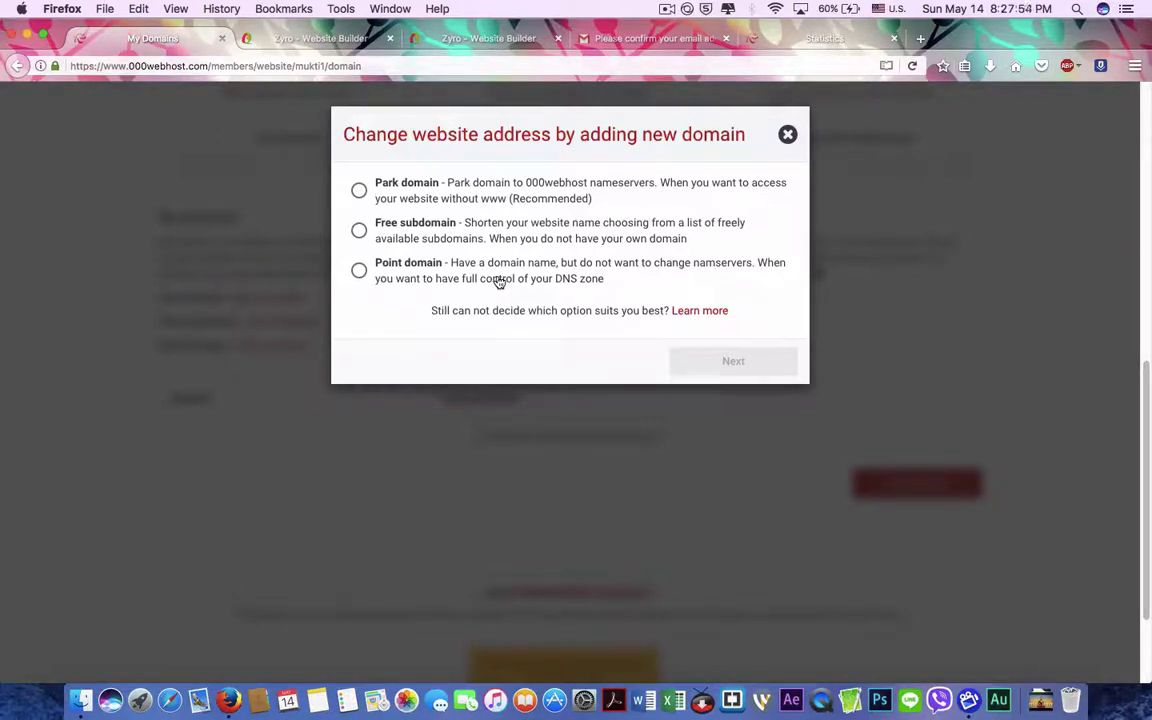
{"action": "left_click", "coordinate": [360, 271]}
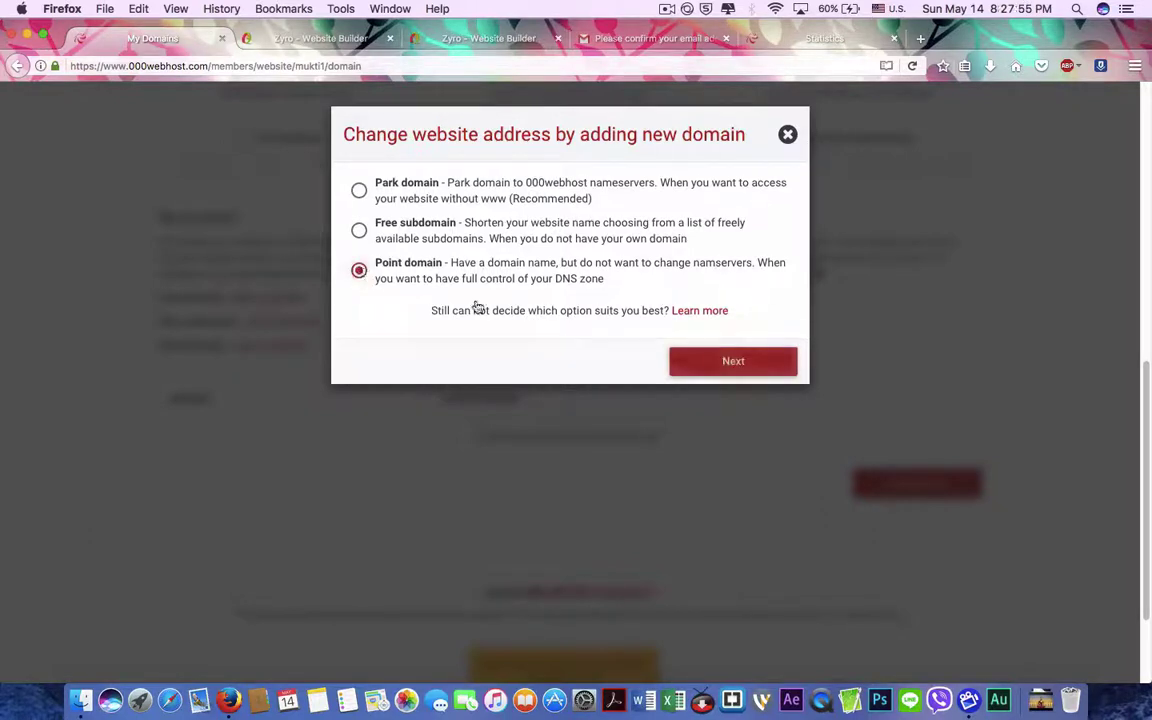
{"action": "left_click", "coordinate": [719, 362]}
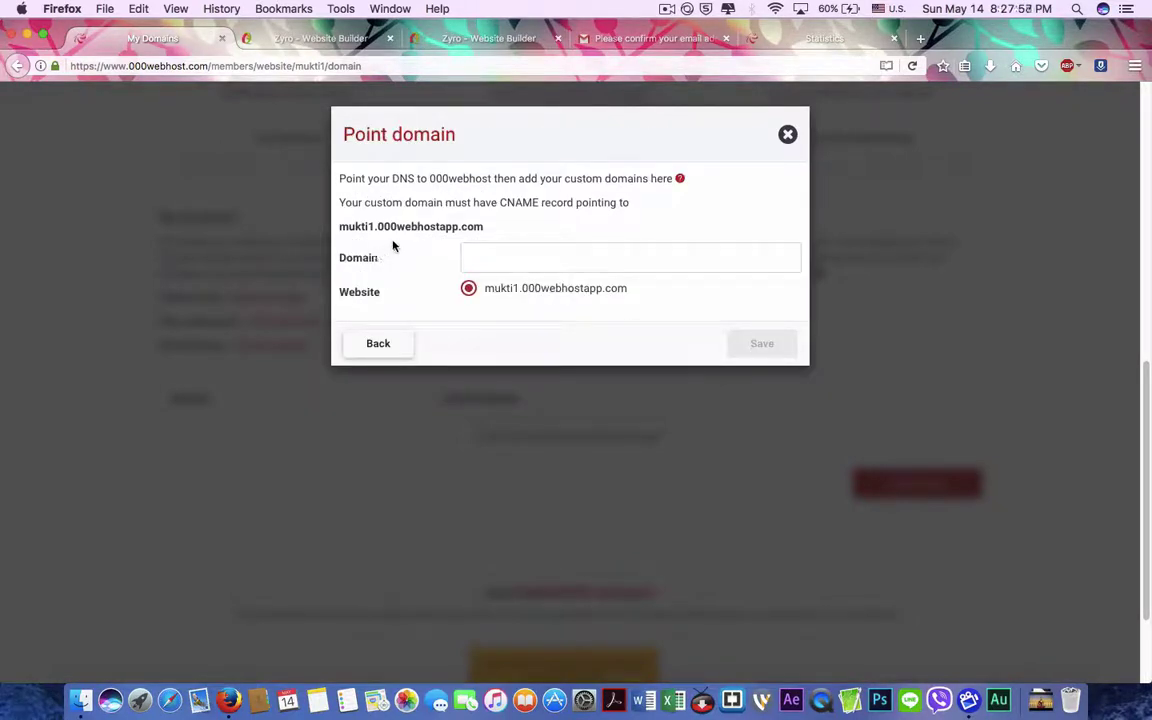
- Try to point the custom domain pokhara.com to the existing 000webhost website and save it
{"action": "left_click", "coordinate": [510, 257]}
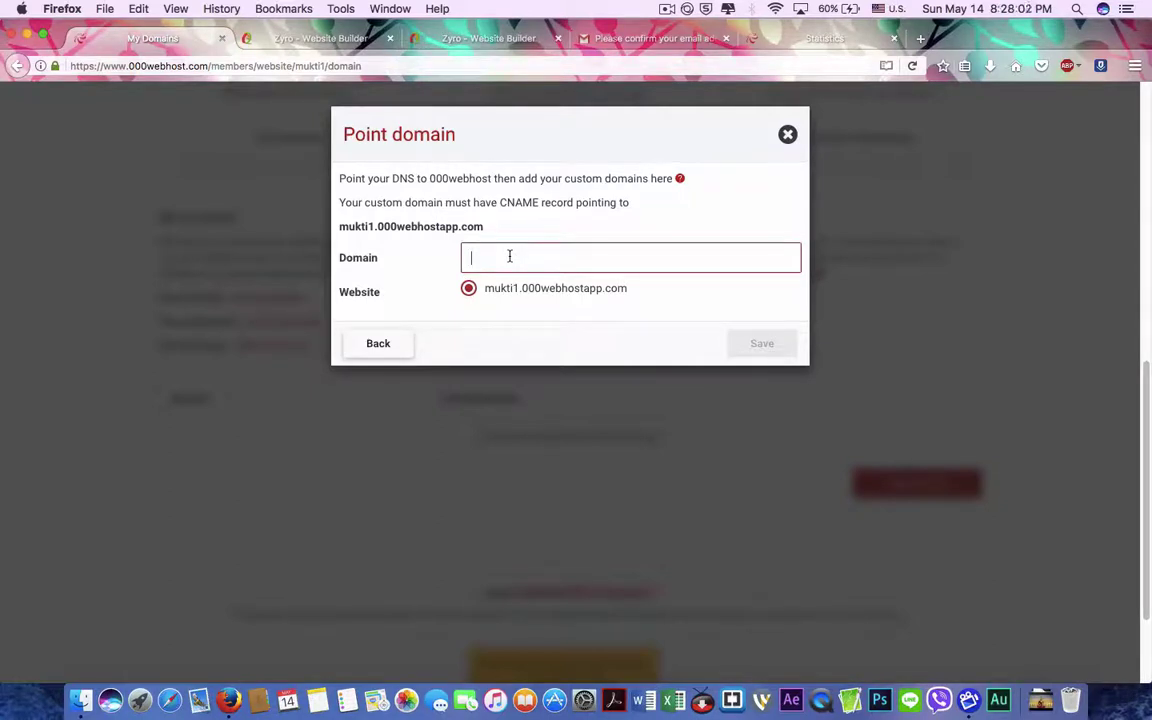
{"action": "type", "text": "pokhara"}
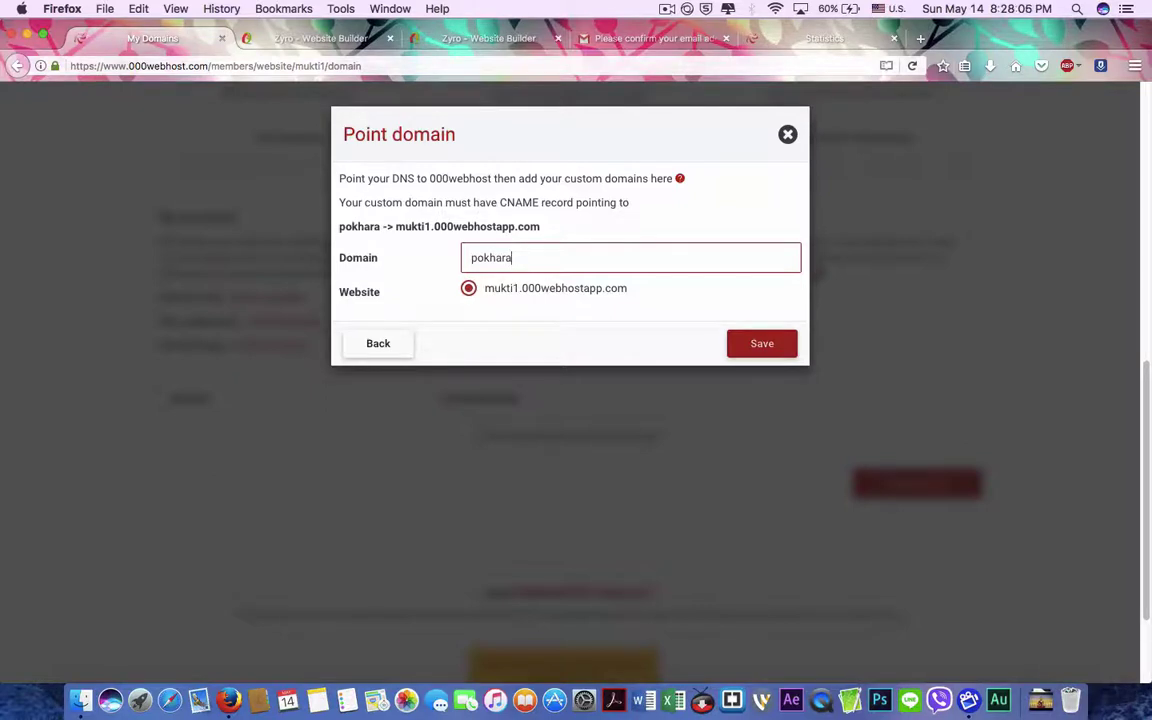
{"action": "type", "text": ".com"}
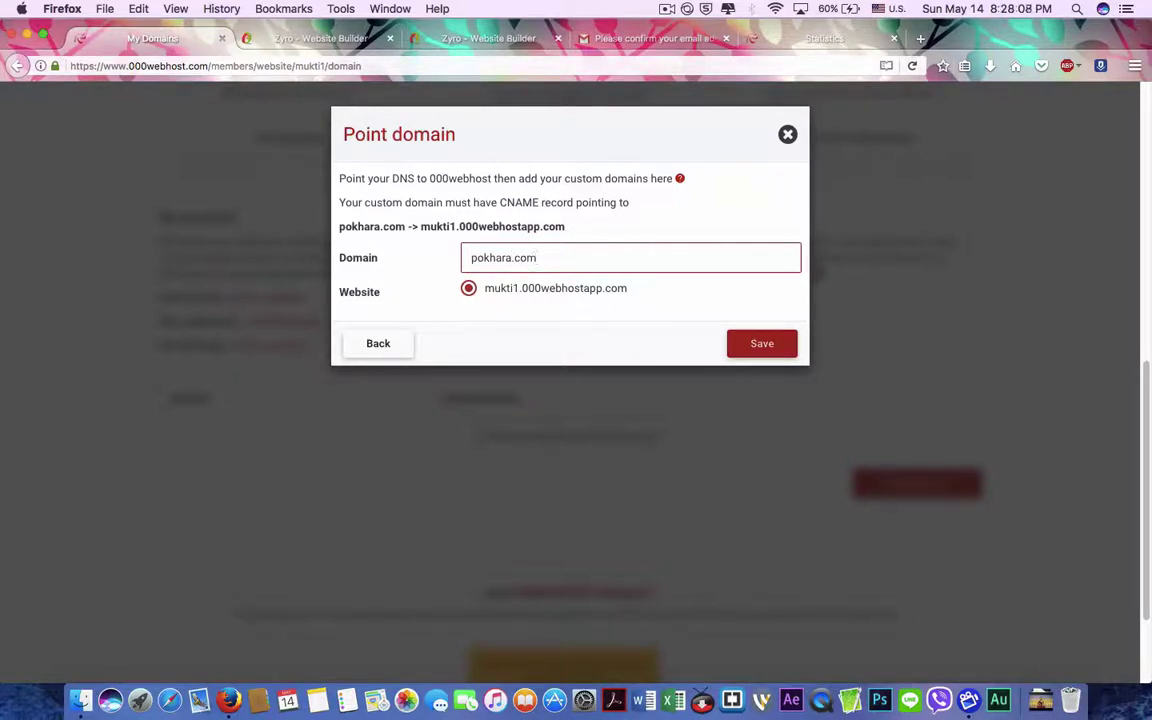
{"action": "left_click", "coordinate": [762, 348]}
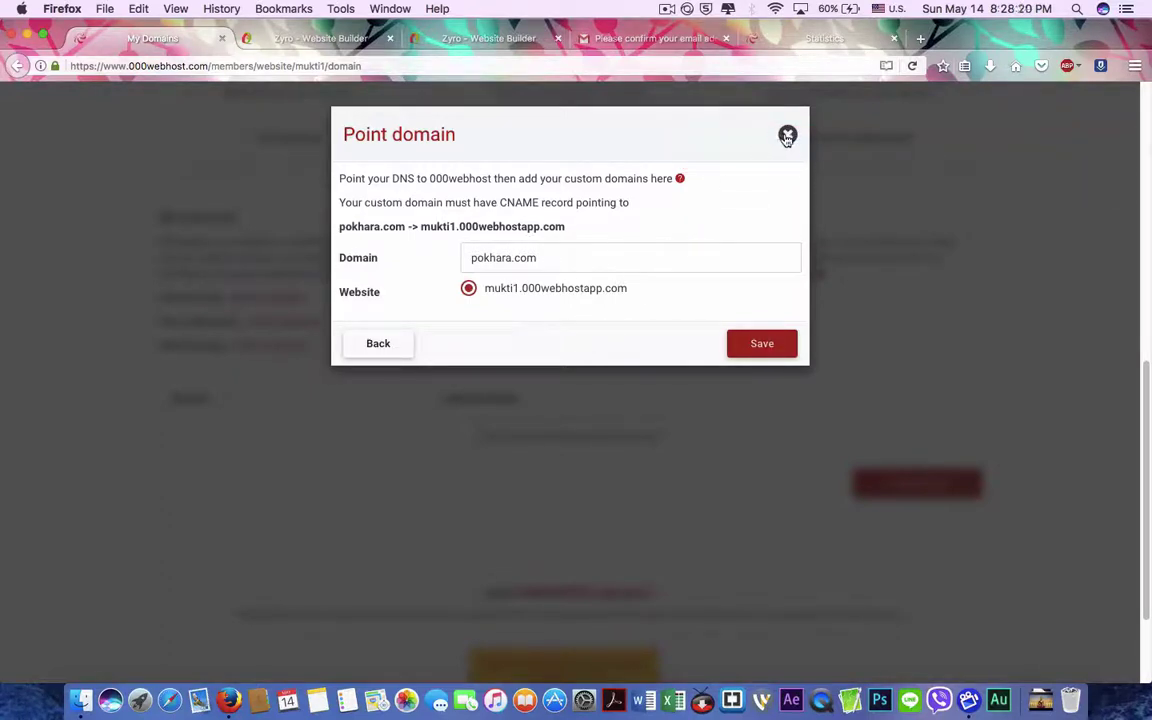
- Retry saving pokhara.com as a pointed domain, dismiss the Point domain dialog, and check the list of added domains
{"action": "left_click", "coordinate": [756, 344]}
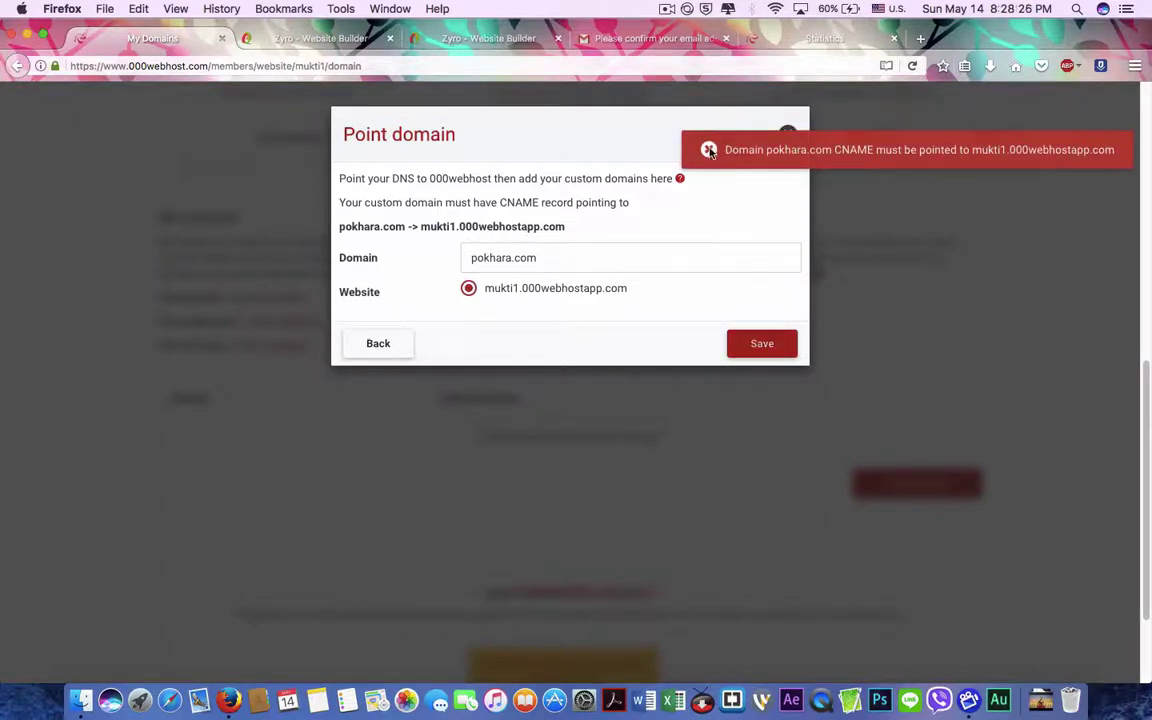
{"action": "left_click_drag", "start_coordinate": [508, 260], "coordinate": [476, 258]}
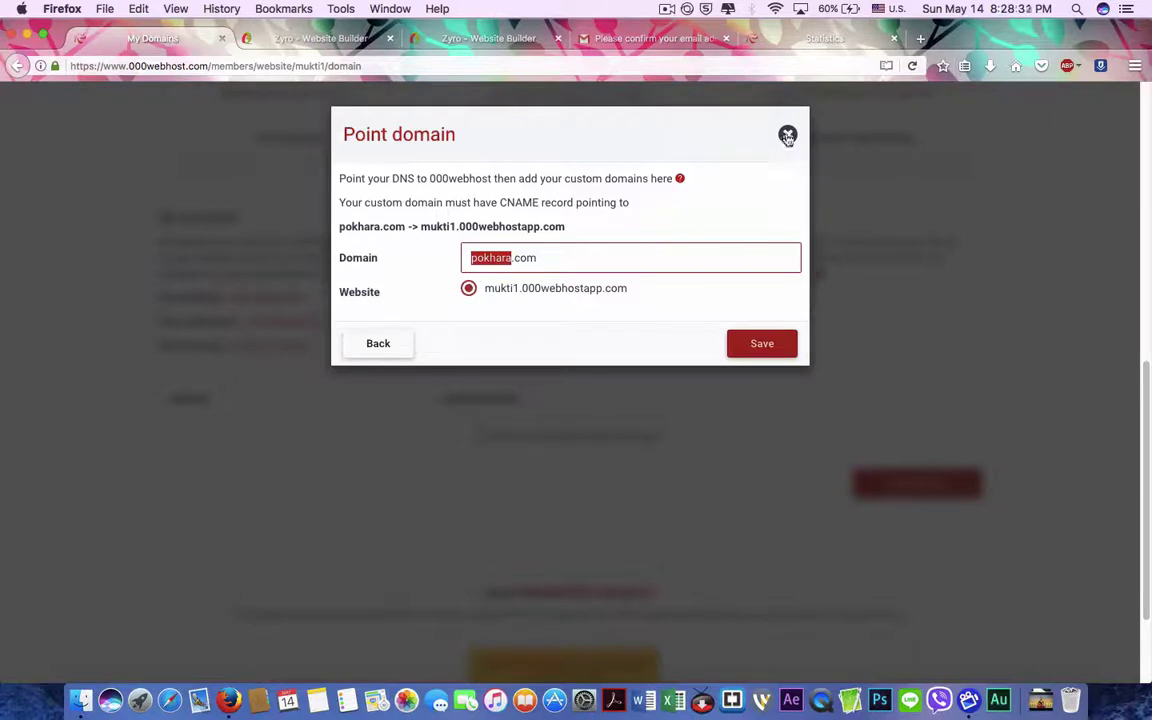
{"action": "left_click", "coordinate": [788, 136]}
{"action": "scroll", "coordinate": [575, 344], "scroll_direction": "down", "scroll_amount": 3}
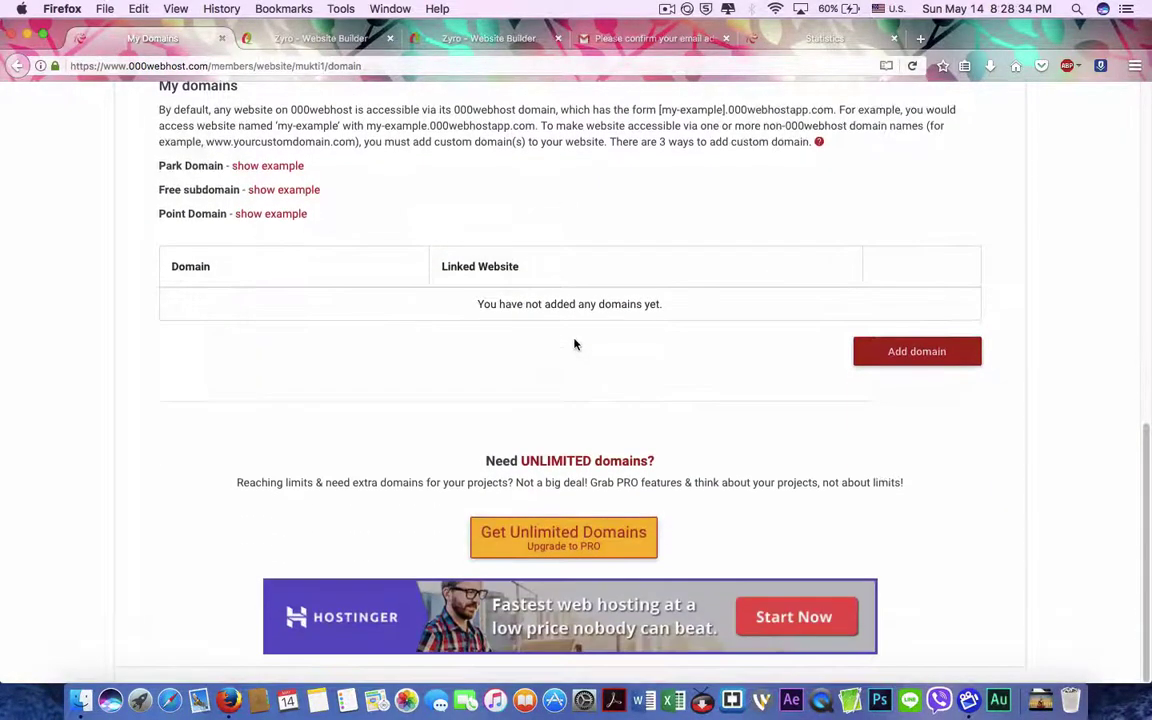
{"action": "scroll", "coordinate": [627, 293], "scroll_direction": "up", "scroll_amount": 1}
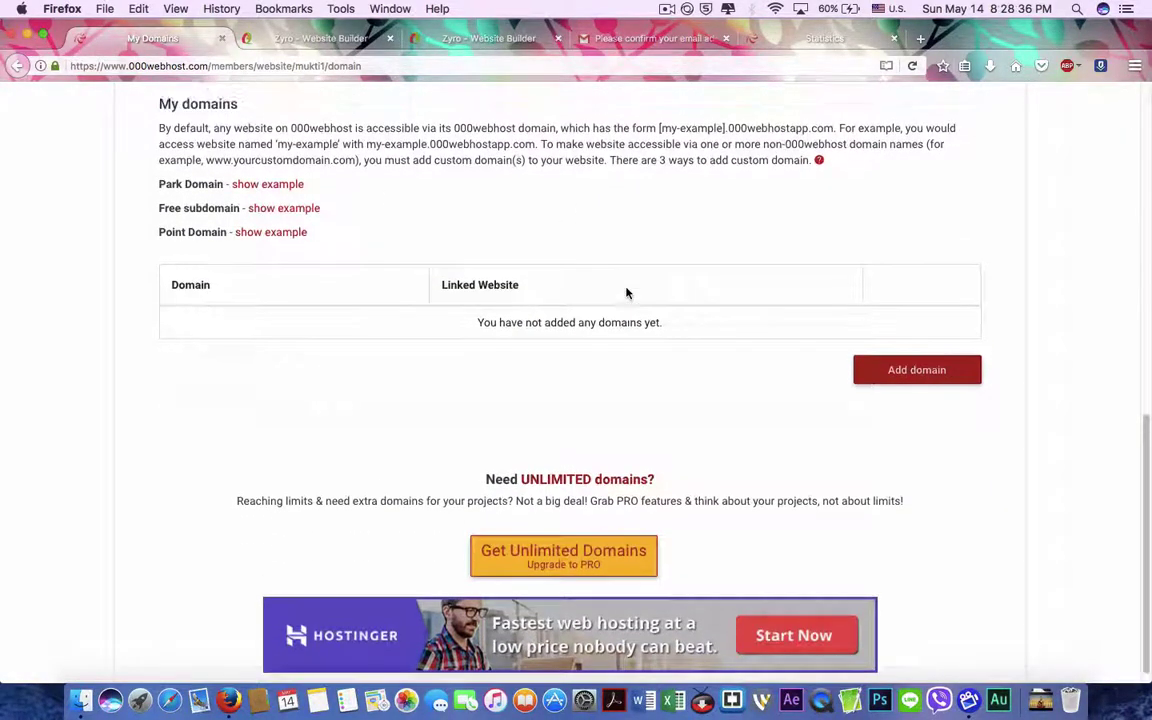
{"action": "scroll", "coordinate": [627, 293], "scroll_direction": "up", "scroll_amount": 3}
{"action": "scroll", "coordinate": [397, 320], "scroll_direction": "down", "scroll_amount": 3}
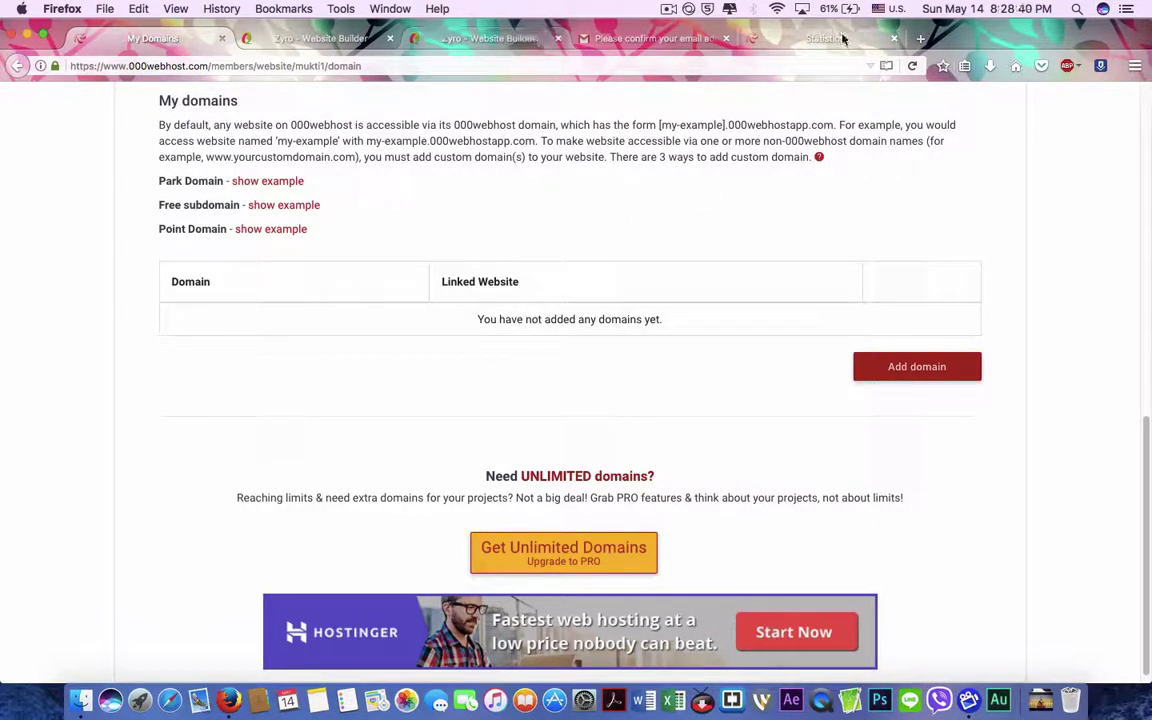
- Switch to the website's Statistics page and open its general website settings
{"action": "left_click", "coordinate": [789, 38]}
{"action": "mouse_move", "coordinate": [908, 165]}
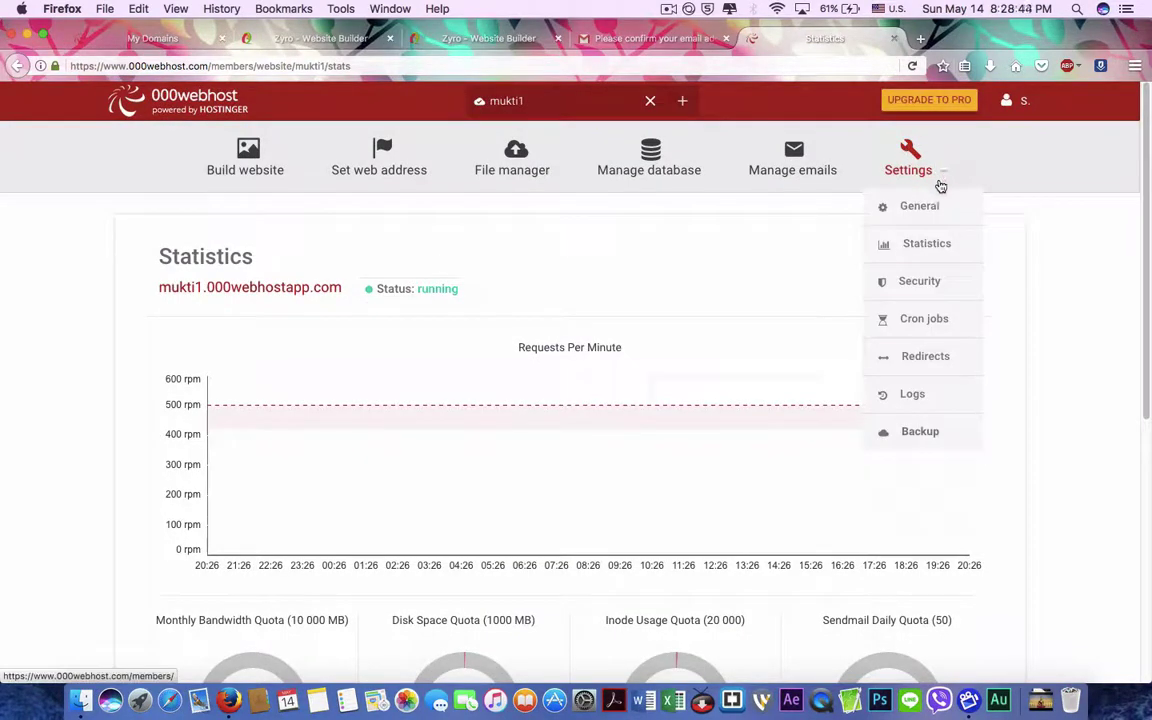
{"action": "left_click", "coordinate": [933, 215]}
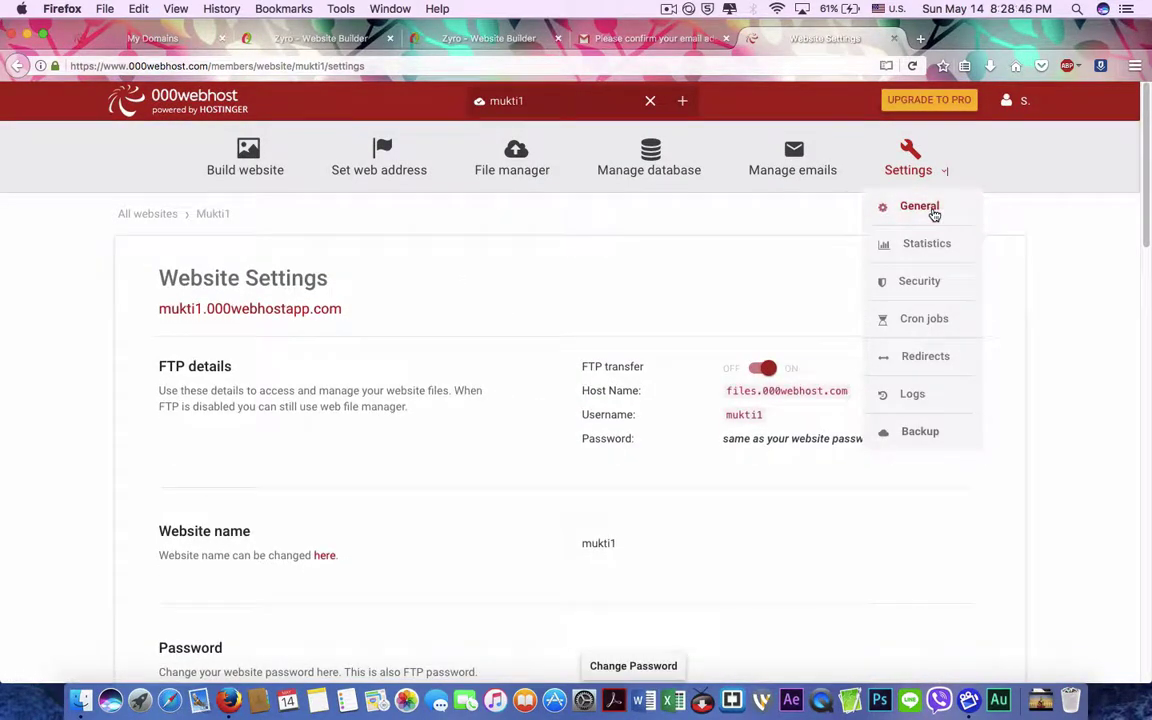
- Show the list of websites, review the existing site's details including FTP and name servers, and close the overview
{"action": "mouse_move", "coordinate": [1021, 103]}
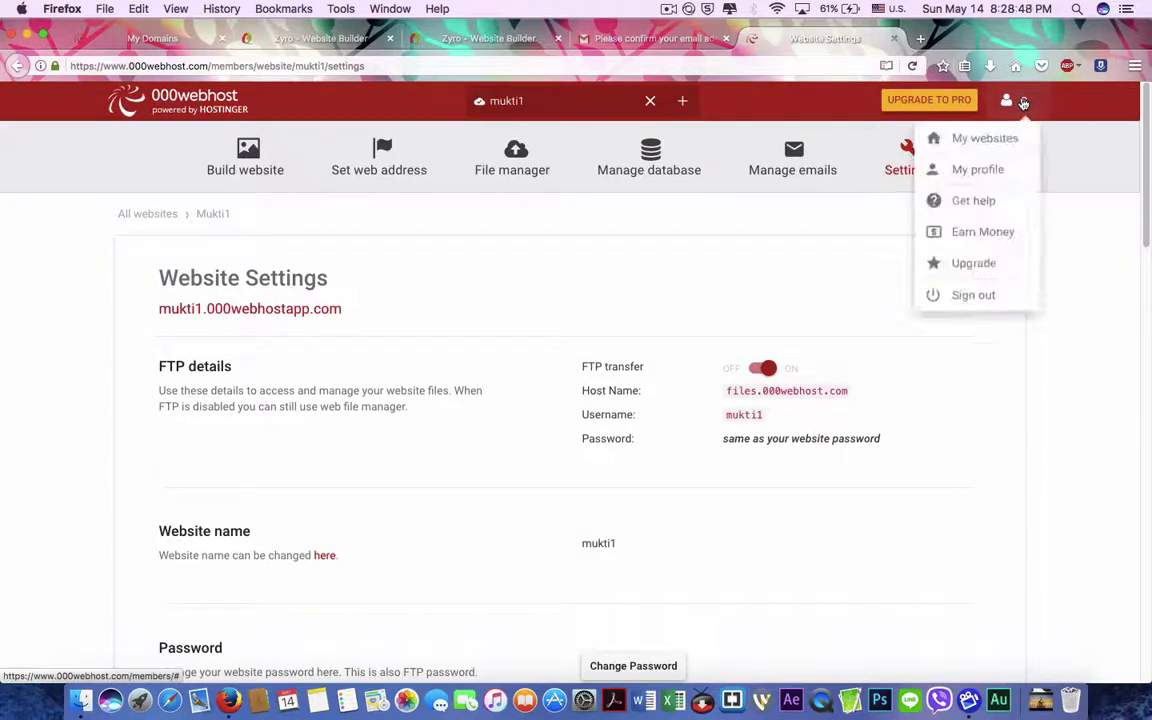
{"action": "left_click", "coordinate": [1000, 146]}
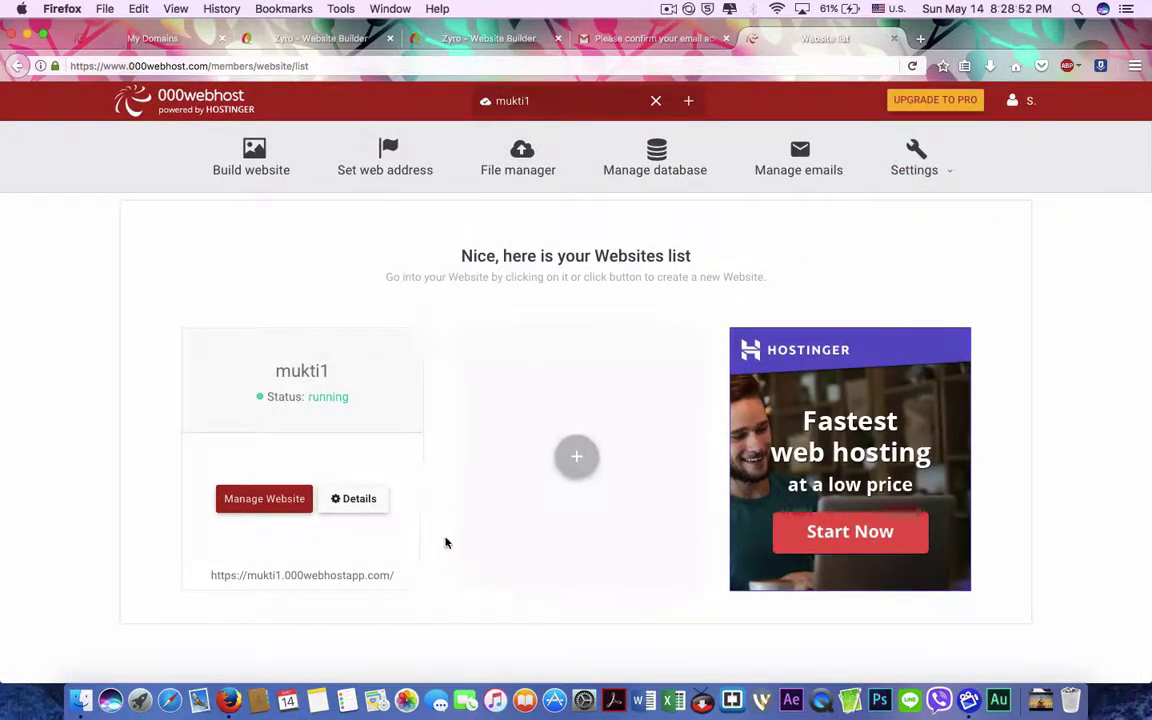
{"action": "left_click", "coordinate": [375, 507]}
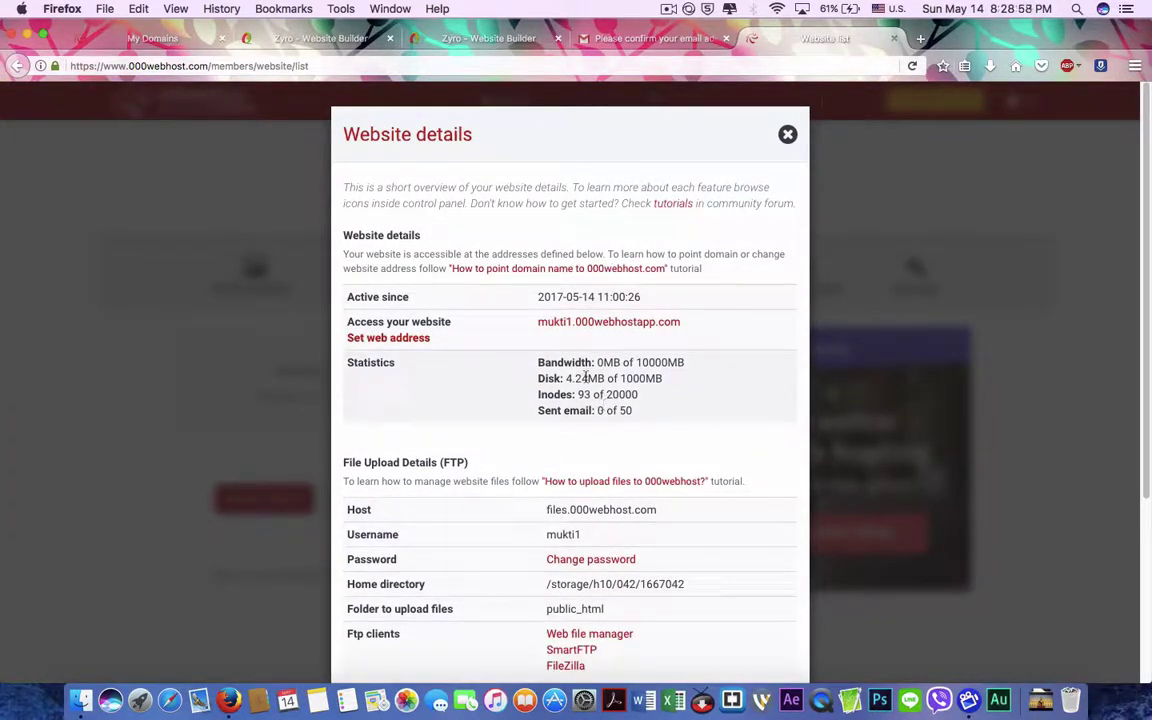
{"action": "scroll", "coordinate": [585, 377], "scroll_direction": "down", "scroll_amount": 5}
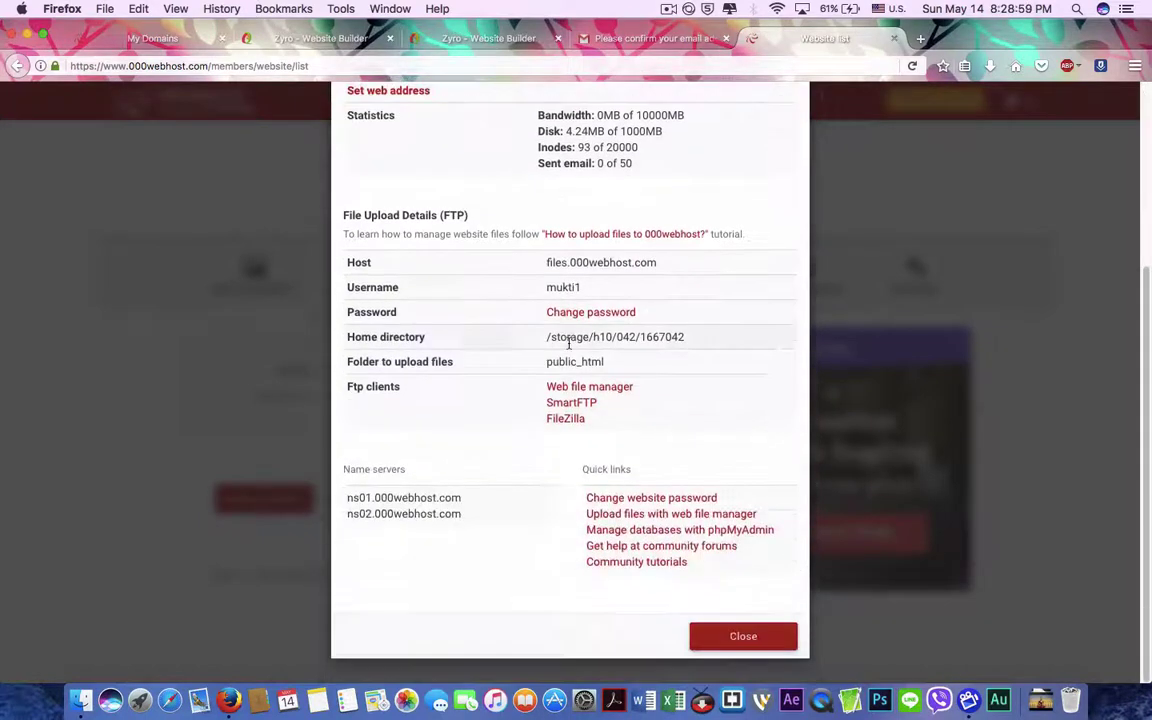
{"action": "left_click", "coordinate": [851, 128]}
- Reload the websites list, open the existing site for management, and look over its statistics and quotas
{"action": "mouse_move", "coordinate": [967, 139]}
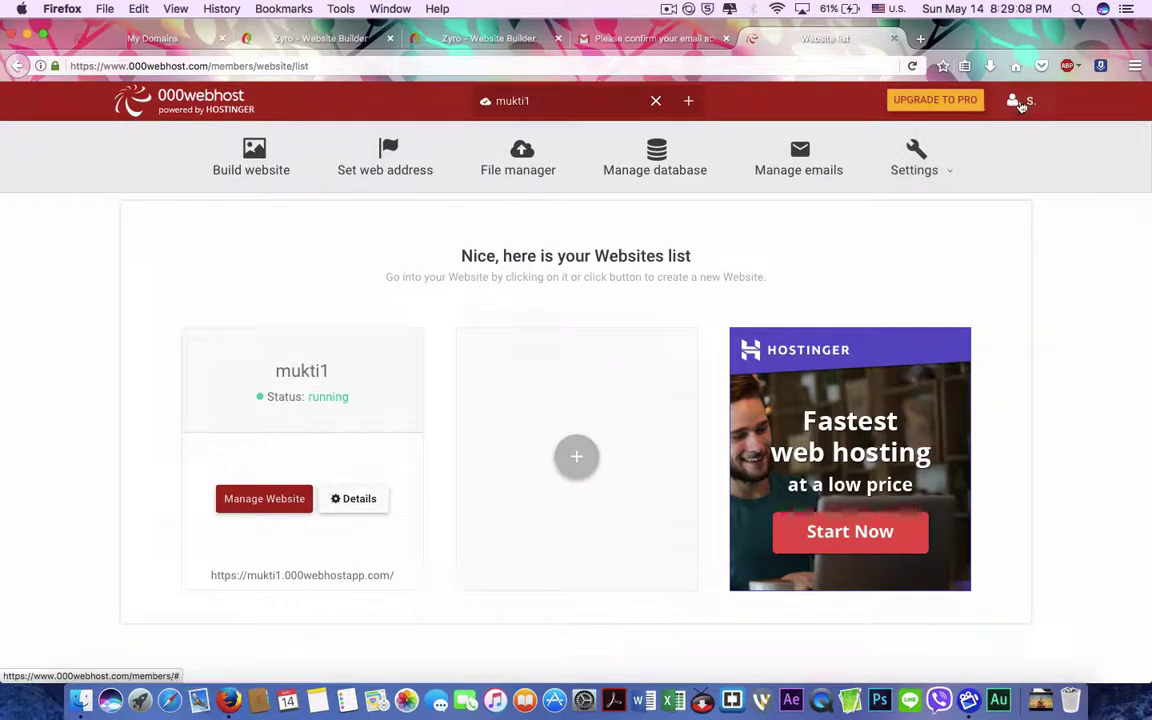
{"action": "mouse_move", "coordinate": [1021, 104]}
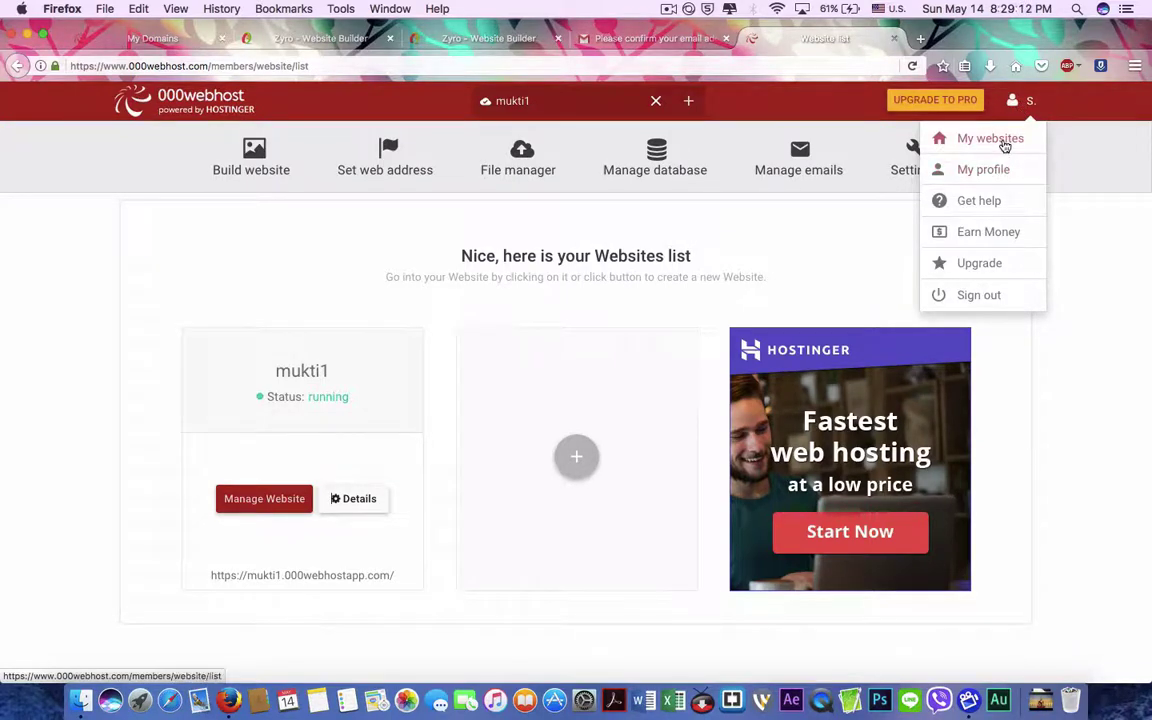
{"action": "left_click", "coordinate": [1004, 146]}
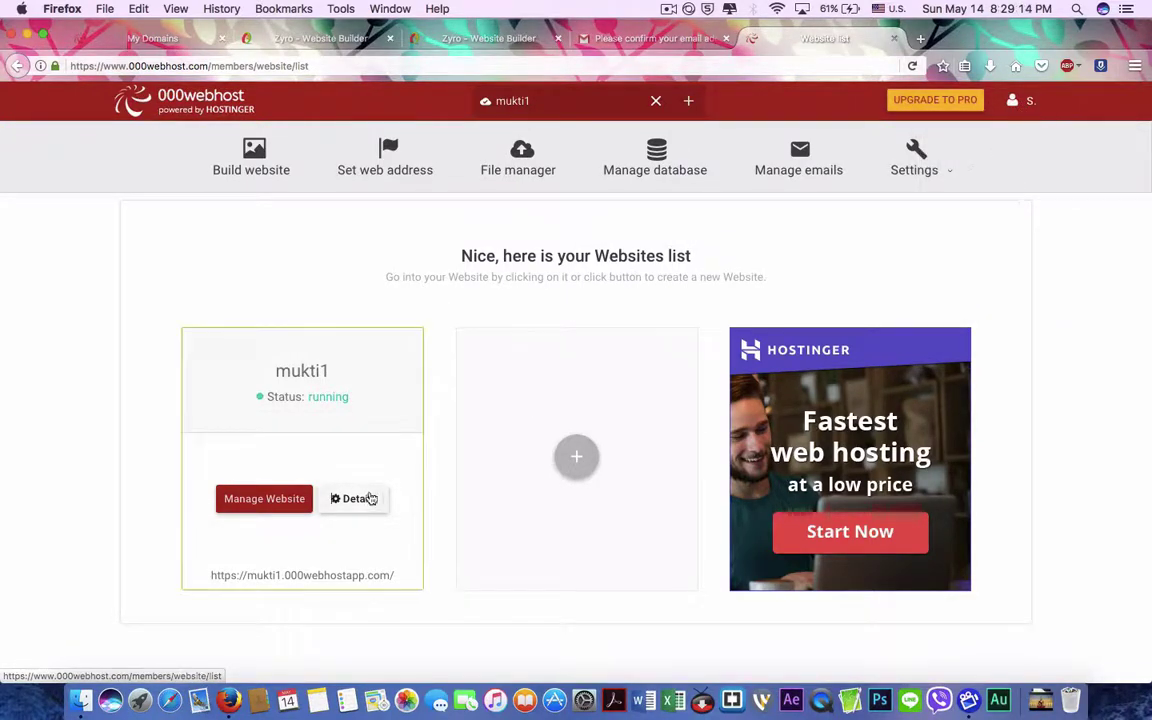
{"action": "left_click", "coordinate": [270, 500]}
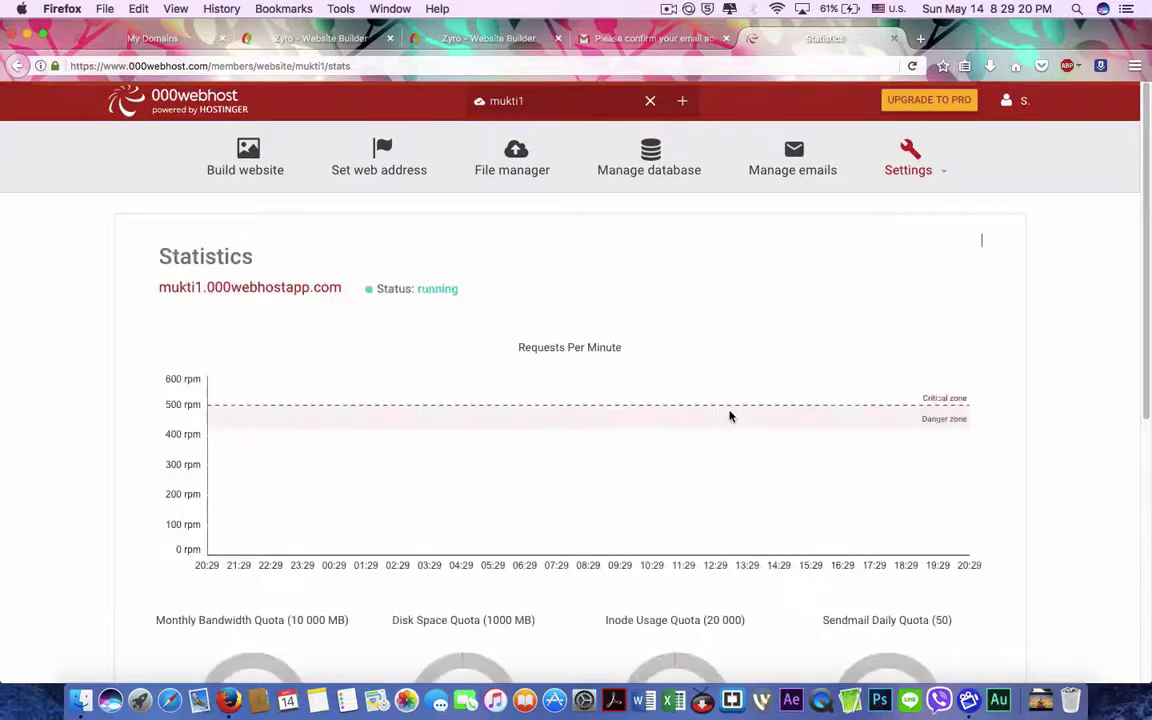
{"action": "scroll", "coordinate": [730, 416], "scroll_direction": "down", "scroll_amount": 5}
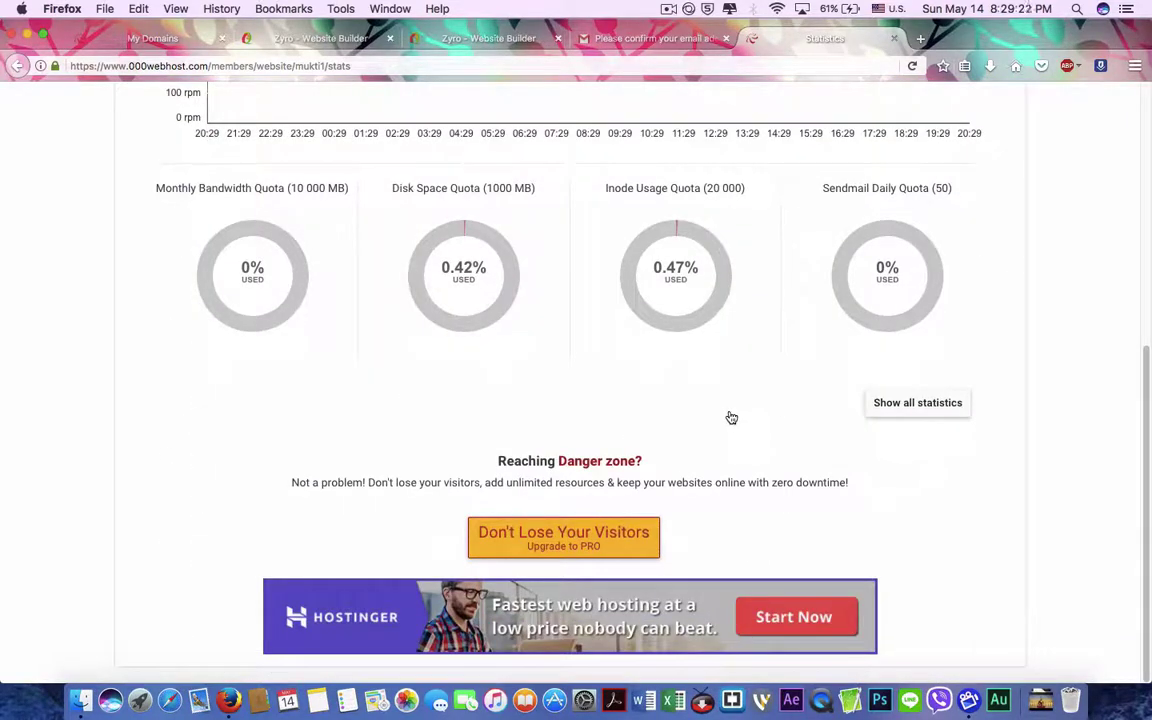
{"action": "scroll", "coordinate": [575, 425], "scroll_direction": "up", "scroll_amount": 5}
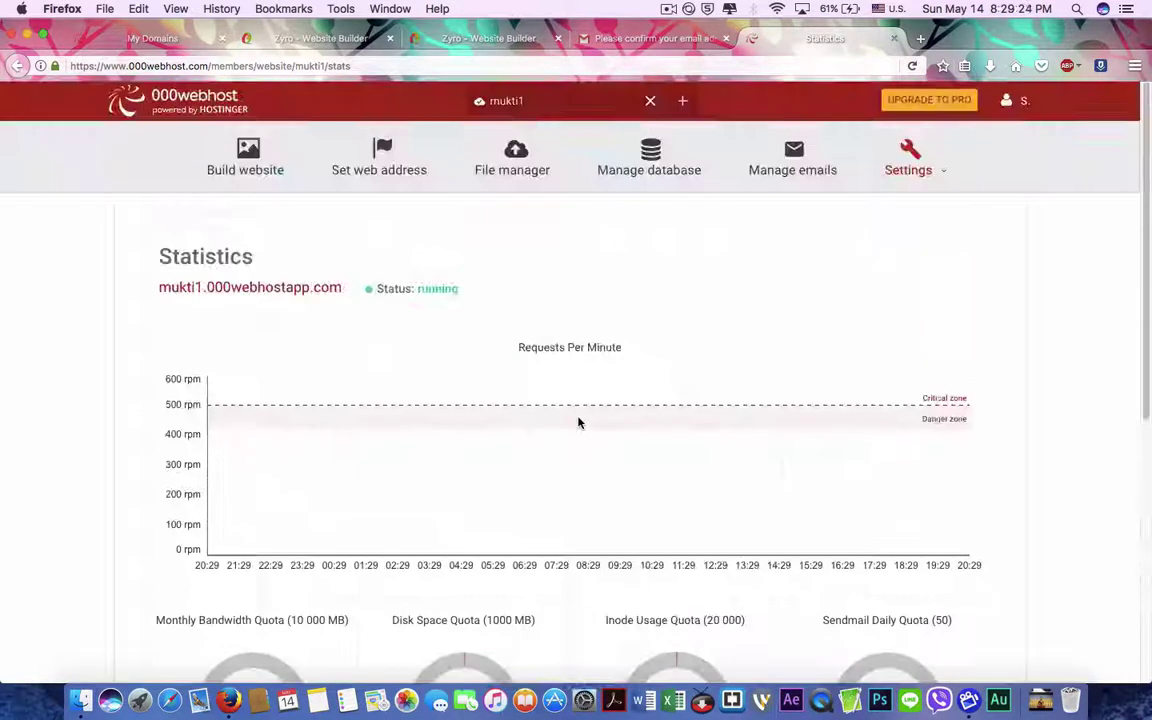
- Open the web address settings and look through the domain options and the list of added domains
{"action": "left_click", "coordinate": [379, 172]}
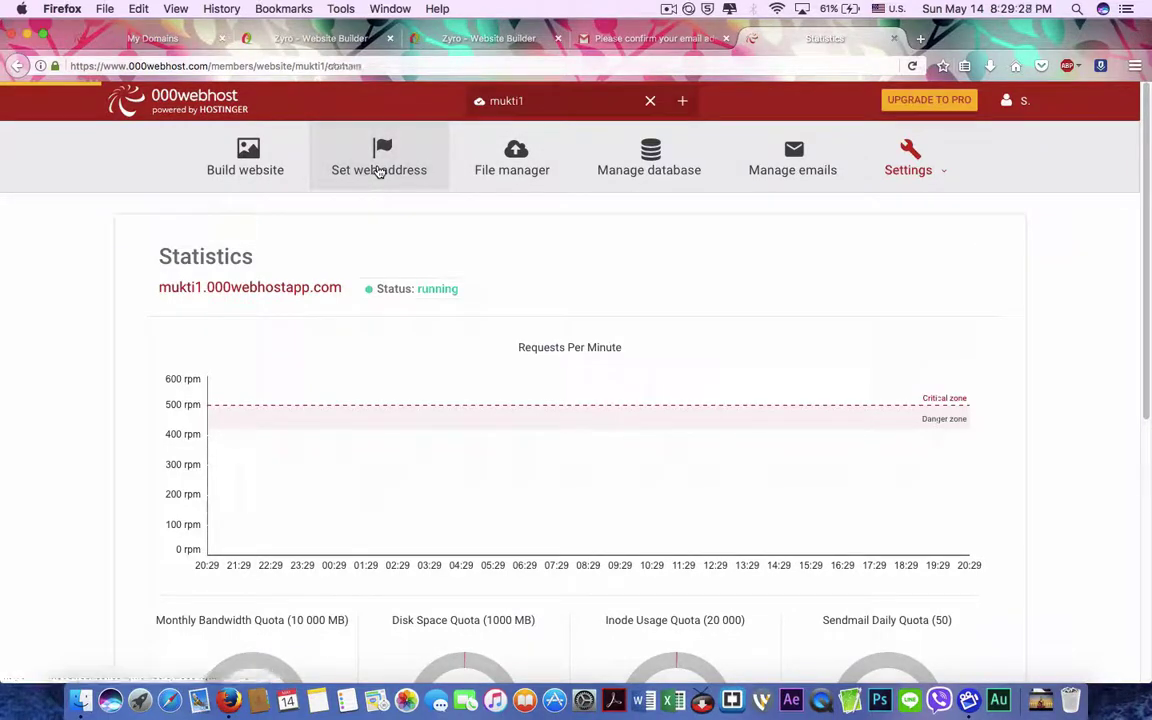
{"action": "scroll", "coordinate": [384, 530], "scroll_direction": "down", "scroll_amount": 10}
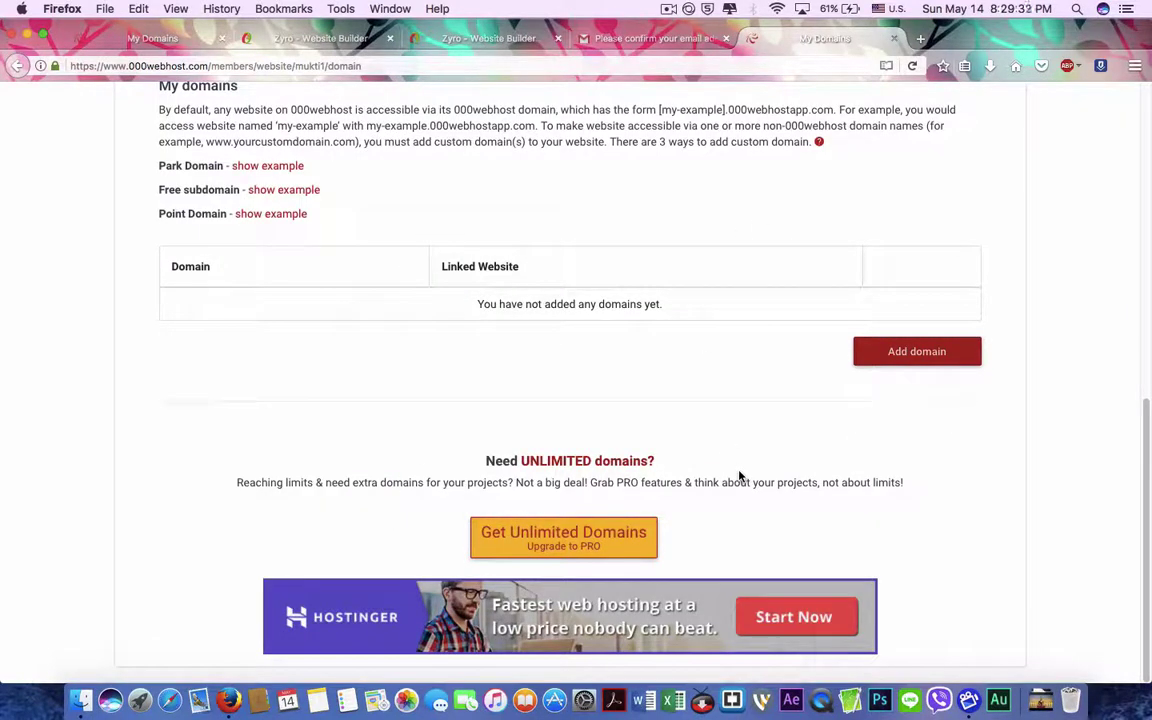
{"action": "scroll", "coordinate": [560, 342], "scroll_direction": "up", "scroll_amount": 10}
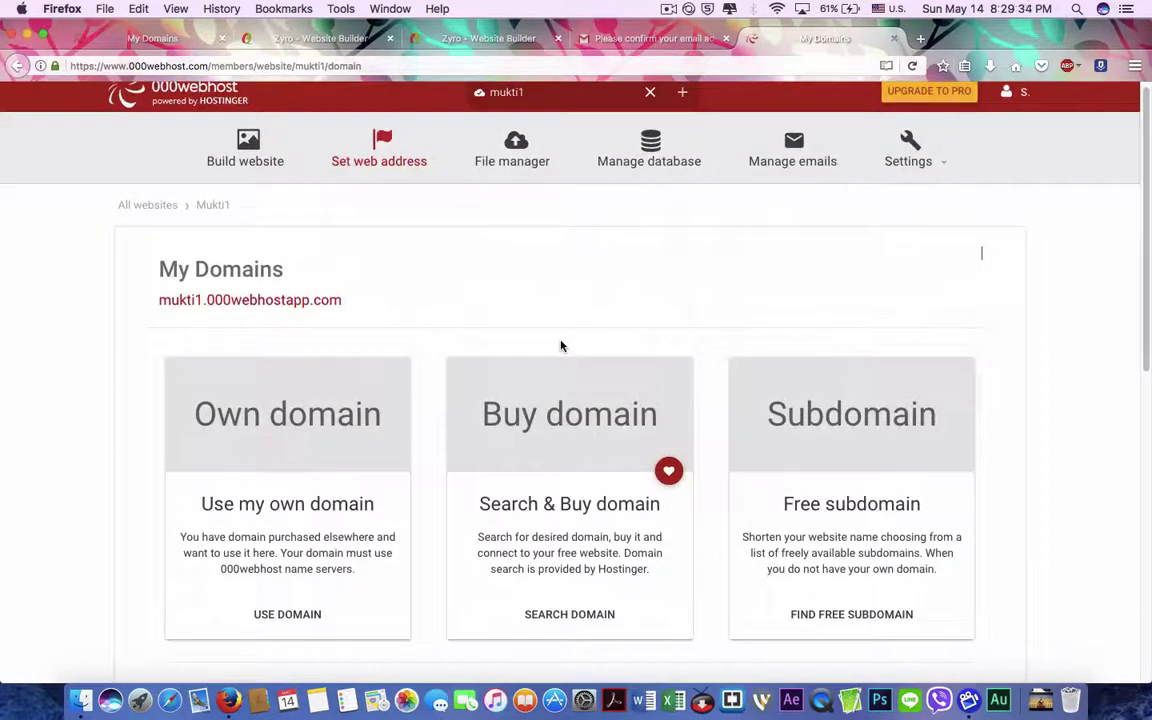
{"action": "scroll", "coordinate": [641, 254], "scroll_direction": "up", "scroll_amount": 1}
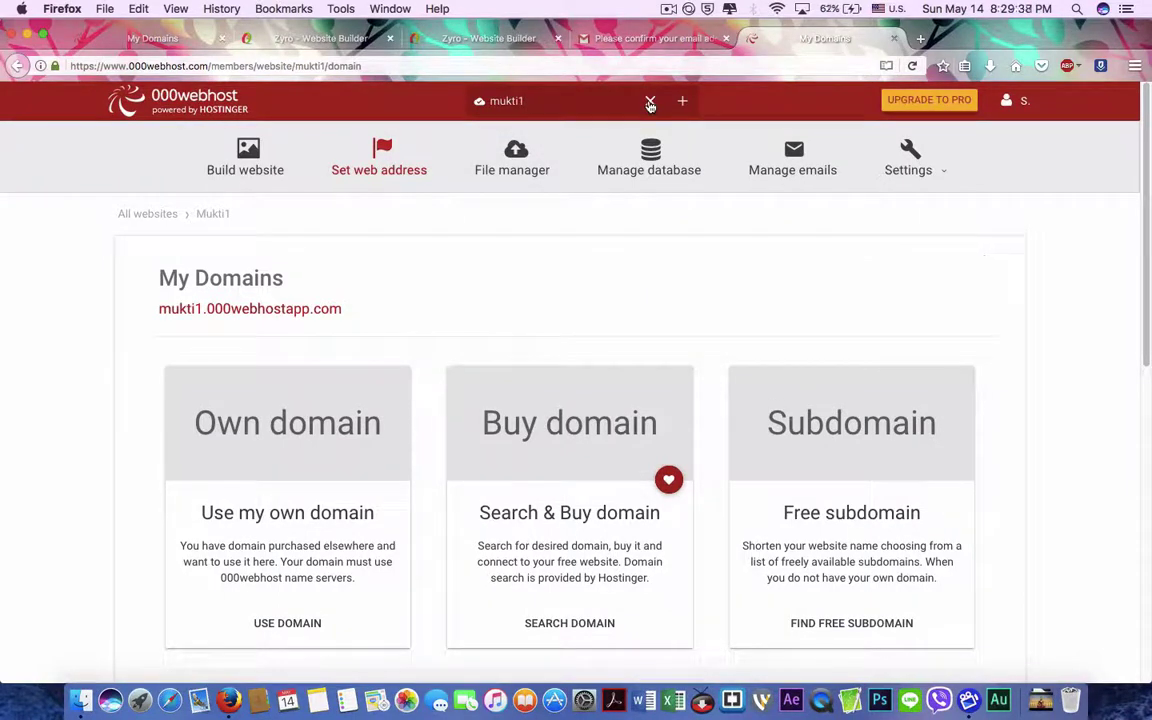
- Sign out of the hosting account and log in to another one with its saved e-mail and password
{"action": "left_click", "coordinate": [1024, 103]}
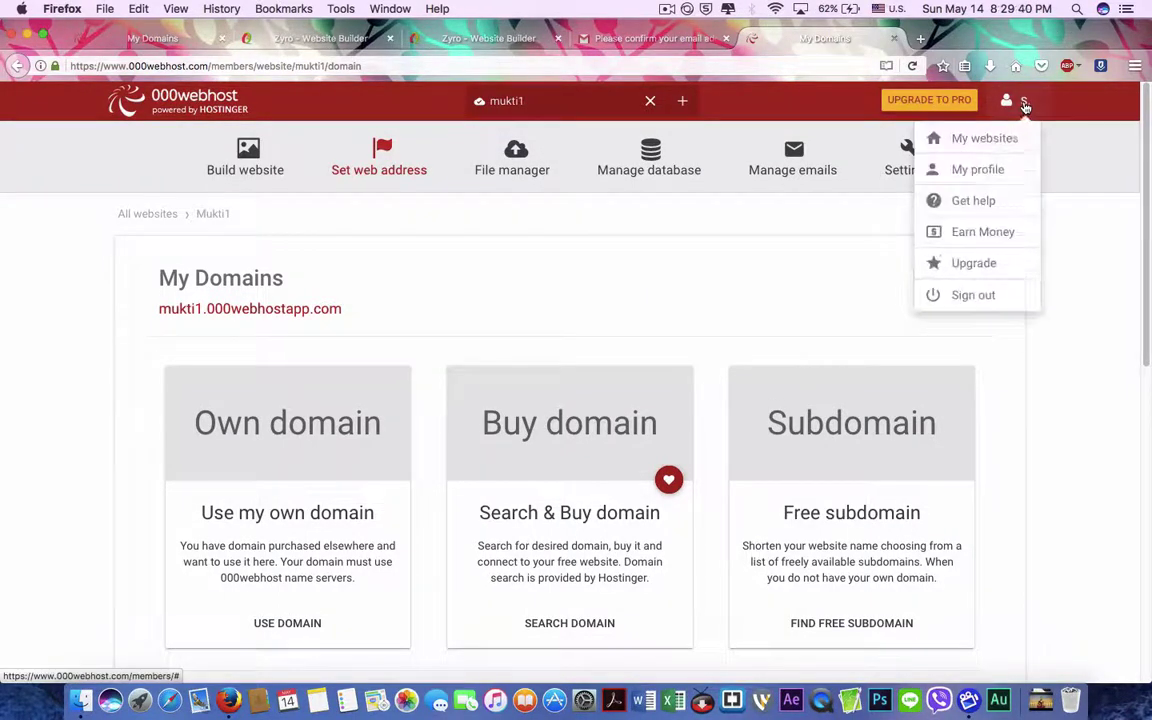
{"action": "left_click", "coordinate": [984, 300]}
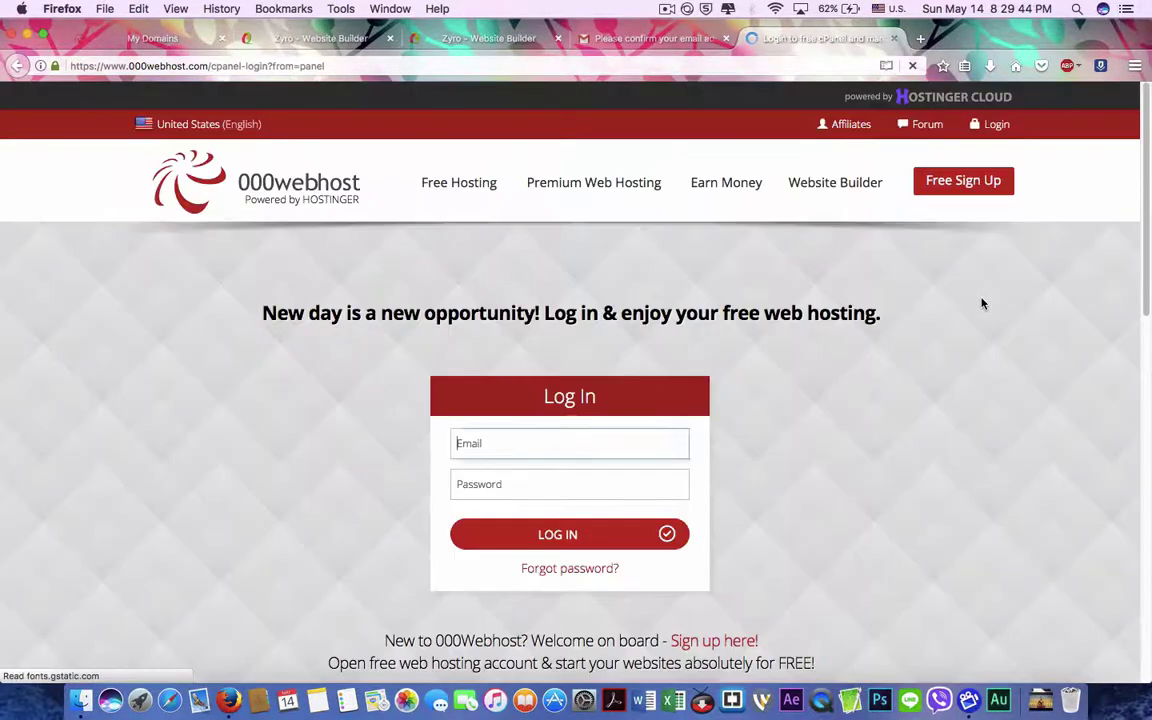
{"action": "left_click", "coordinate": [560, 443]}
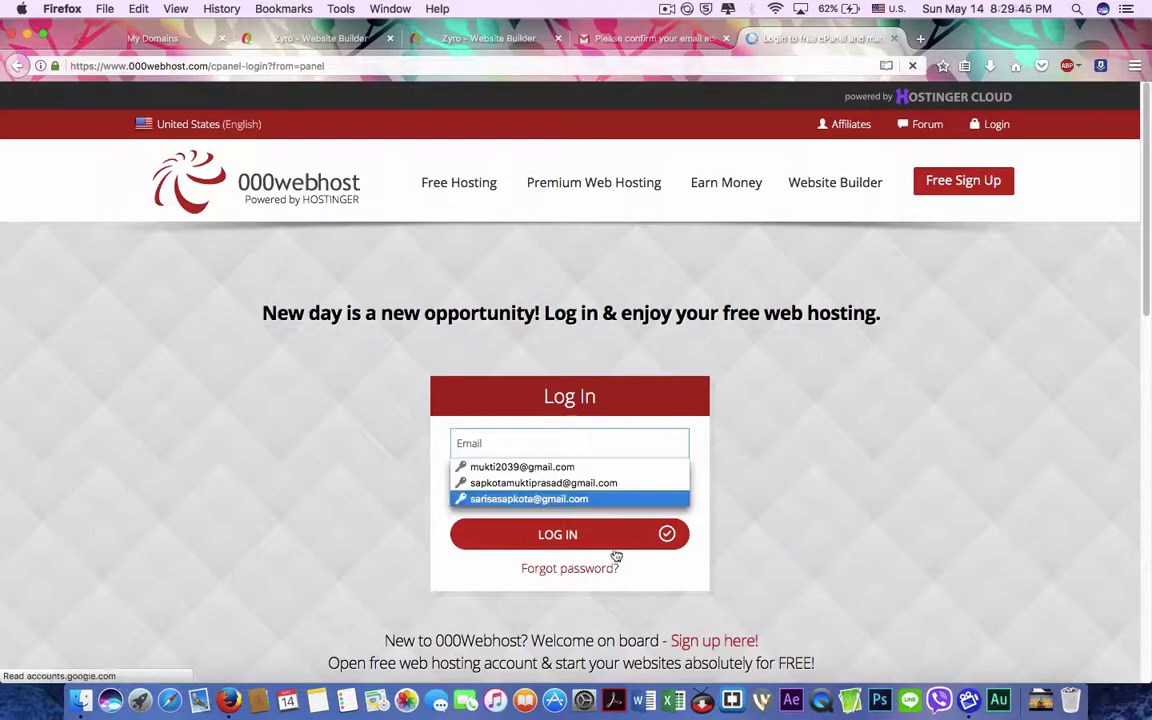
{"action": "left_click", "coordinate": [540, 484]}
{"action": "left_click", "coordinate": [533, 537]}
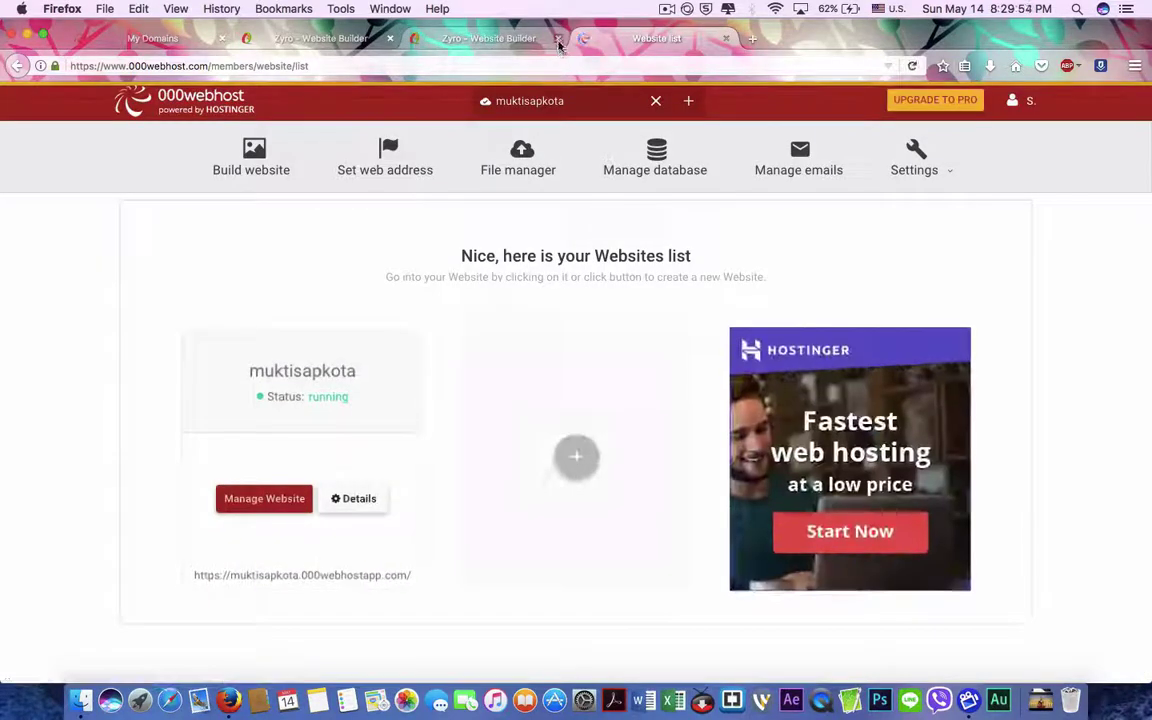
- Close the two leftover Zyro website builder pages and show this account's list of websites
{"action": "left_click", "coordinate": [558, 38]}
{"action": "left_click", "coordinate": [390, 38]}
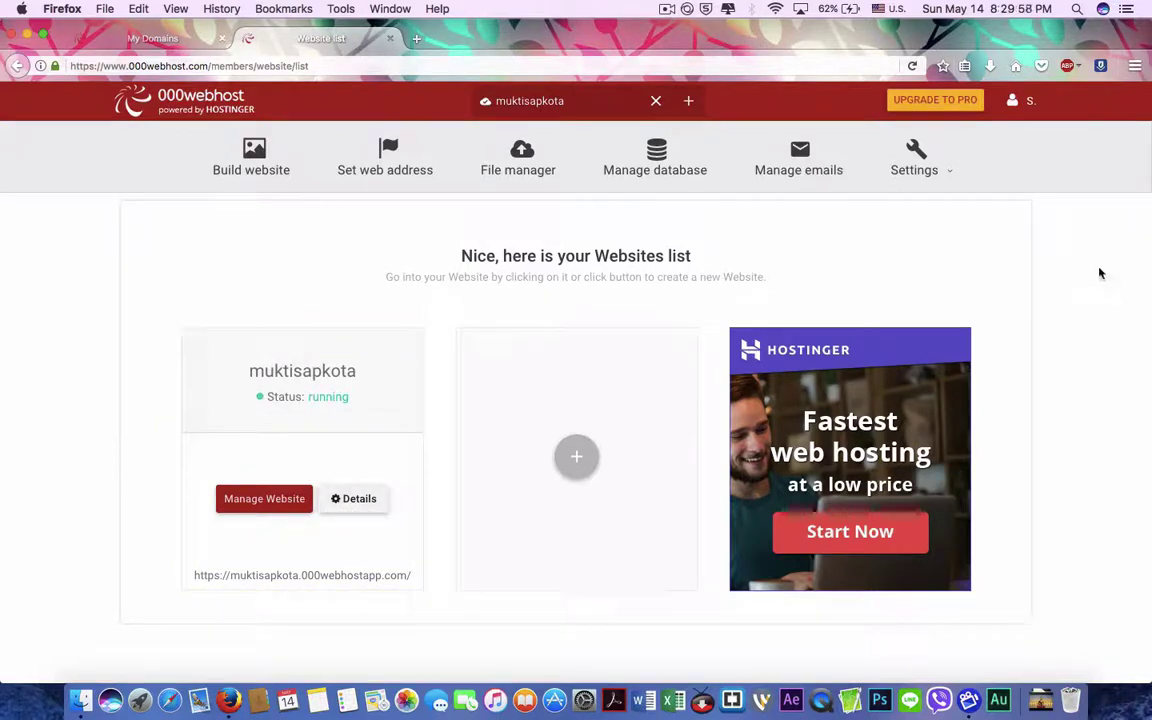
{"action": "left_click", "coordinate": [1014, 101]}
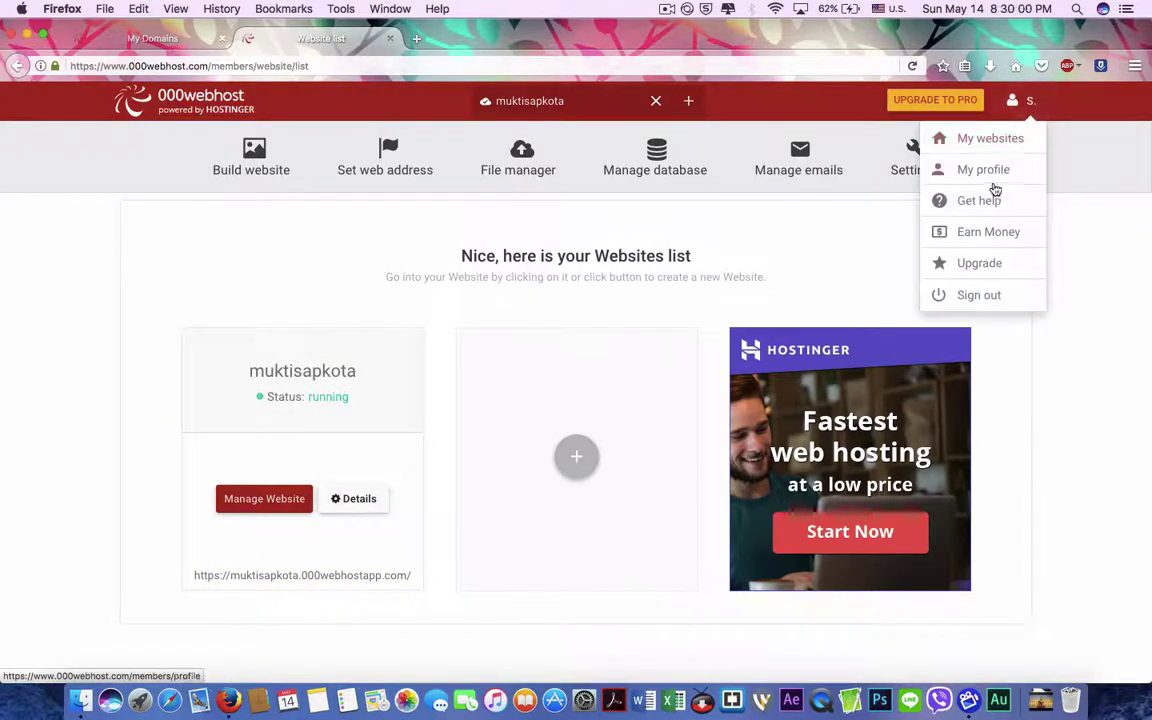
{"action": "left_click", "coordinate": [1000, 143]}
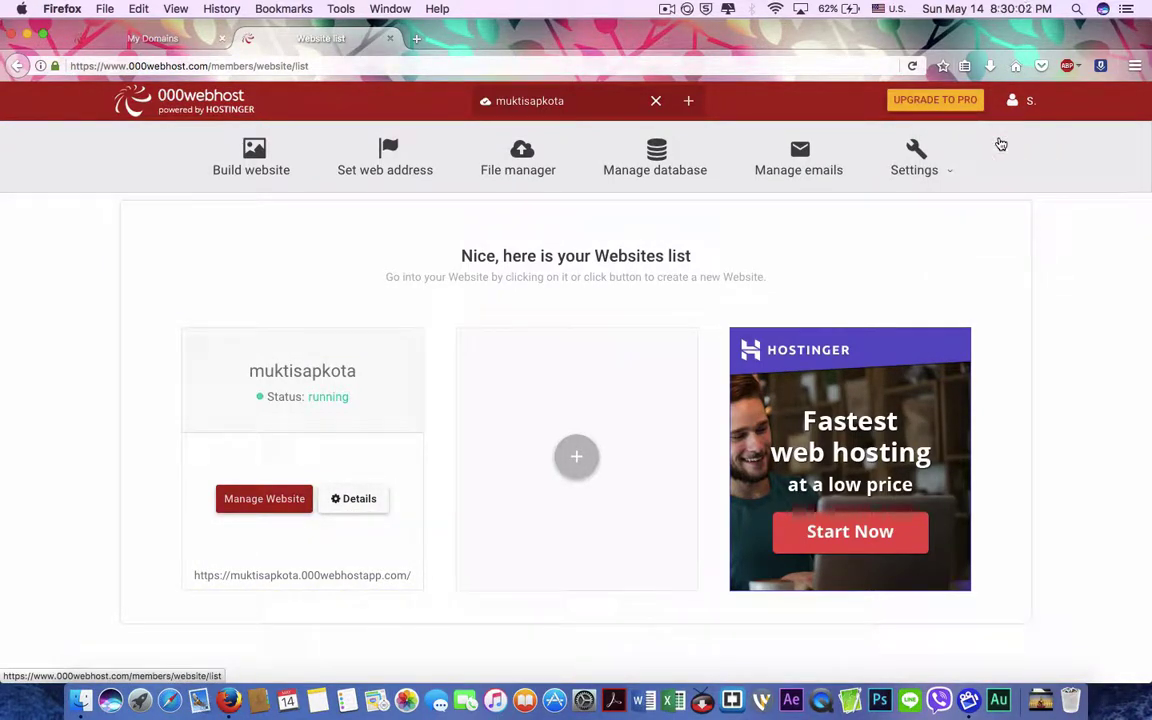
- Open this account's website for management and examine its request chart and usage quotas
{"action": "left_click", "coordinate": [280, 505]}
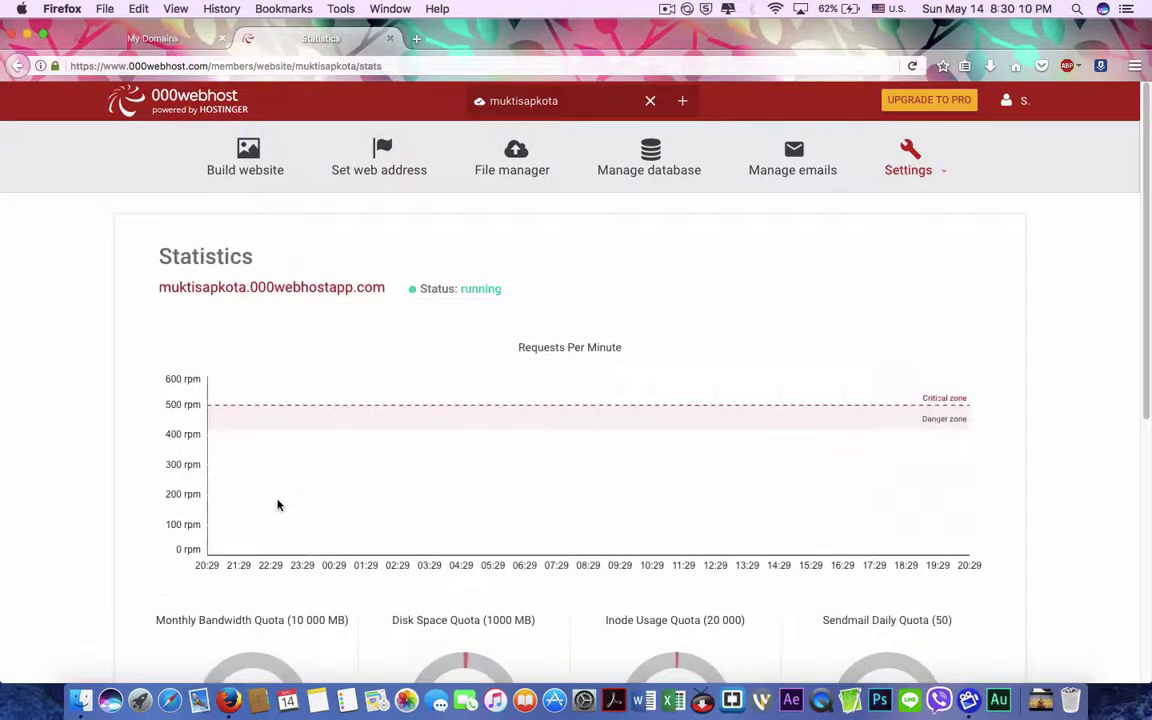
{"action": "scroll", "coordinate": [589, 465], "scroll_direction": "down", "scroll_amount": 5}
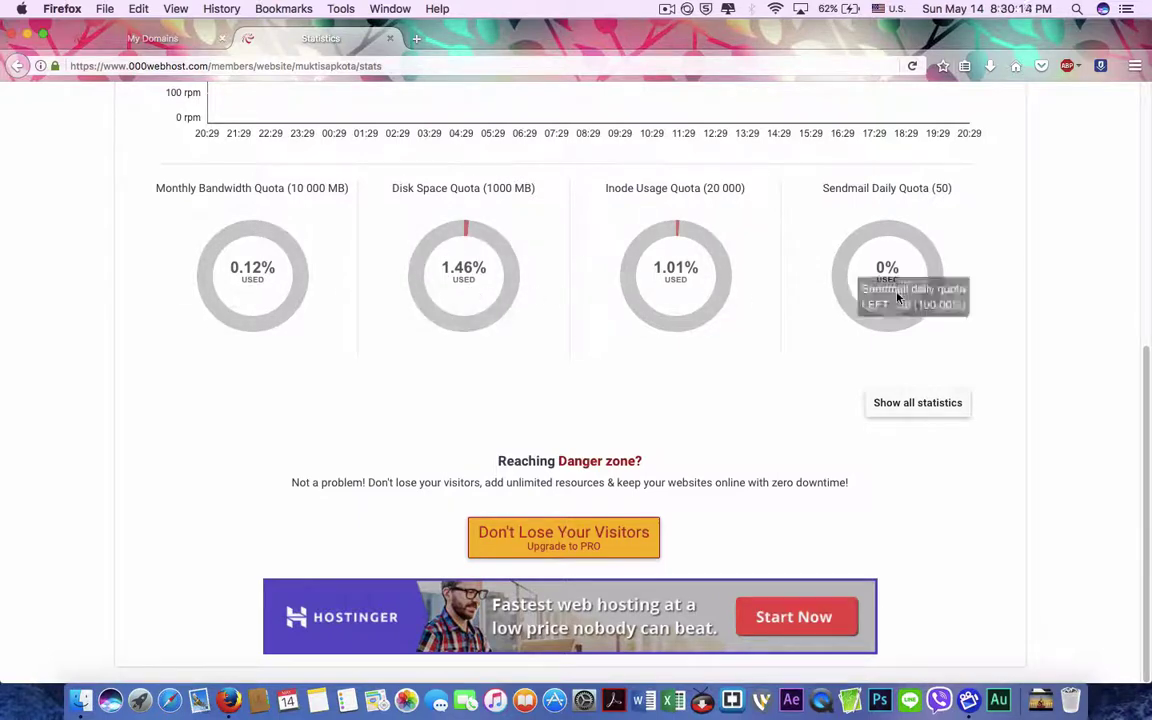
{"action": "scroll", "coordinate": [548, 400], "scroll_direction": "up", "scroll_amount": 5}
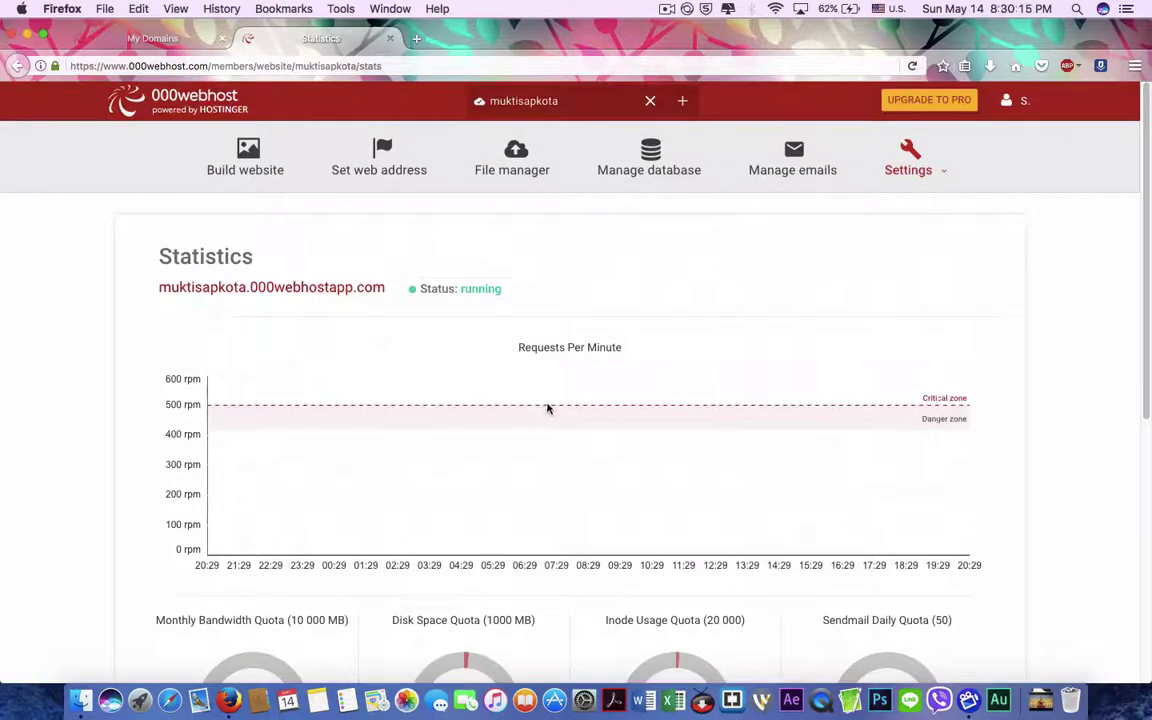
- Open the website's general settings and look through them down to the reset and delete options
{"action": "mouse_move", "coordinate": [953, 168]}
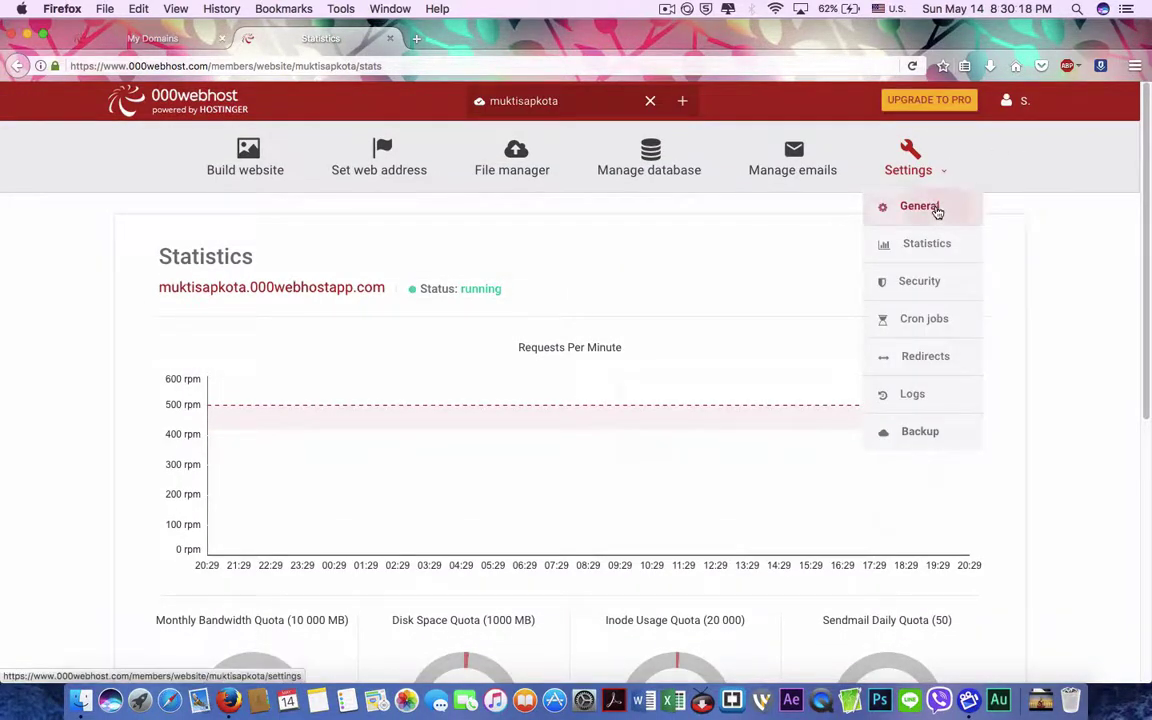
{"action": "left_click", "coordinate": [937, 206]}
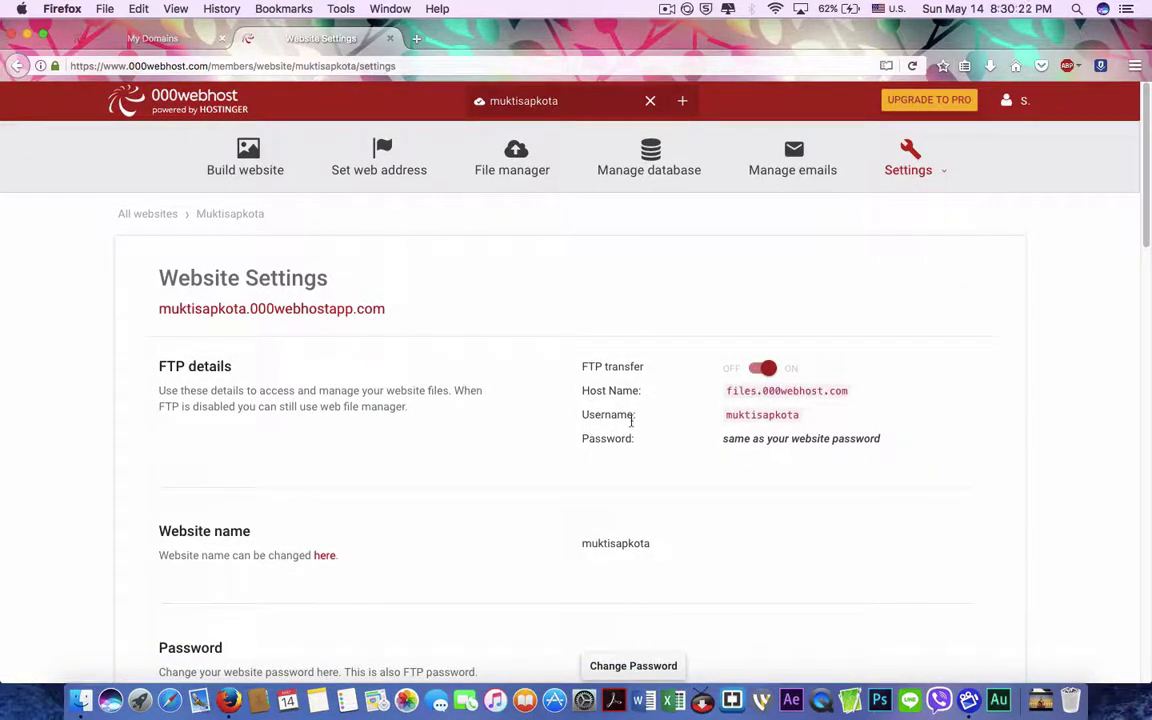
{"action": "scroll", "coordinate": [792, 427], "scroll_direction": "down", "scroll_amount": 10}
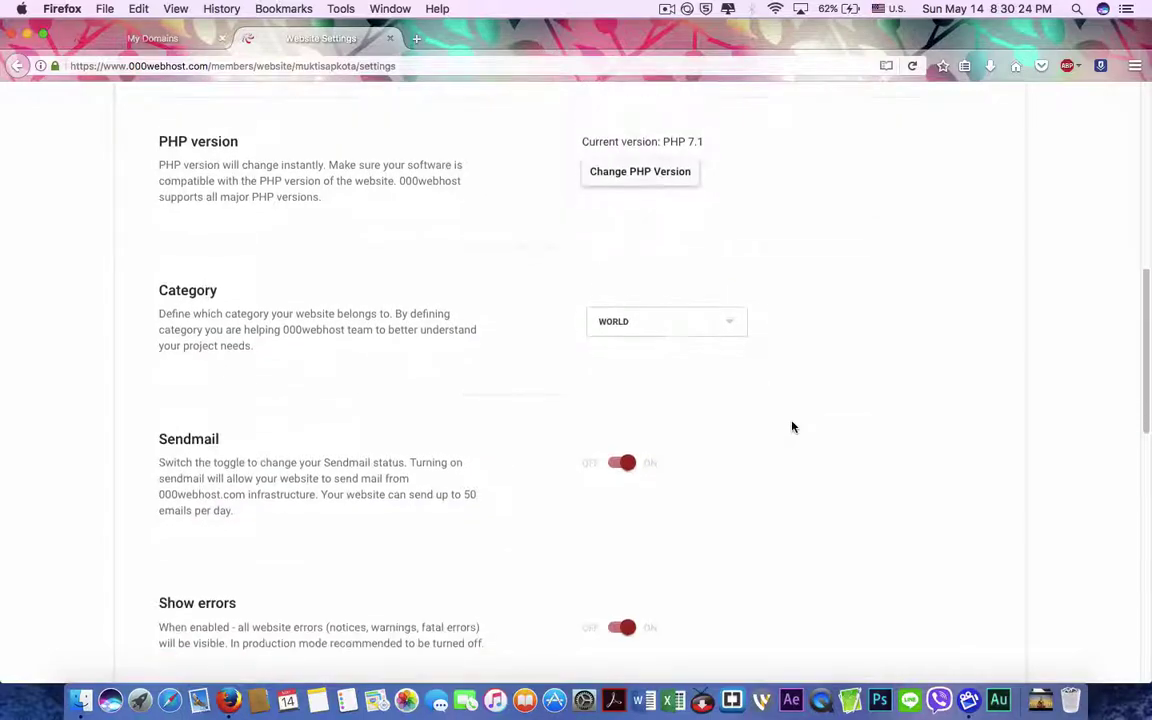
{"action": "scroll", "coordinate": [792, 427], "scroll_direction": "down", "scroll_amount": 10}
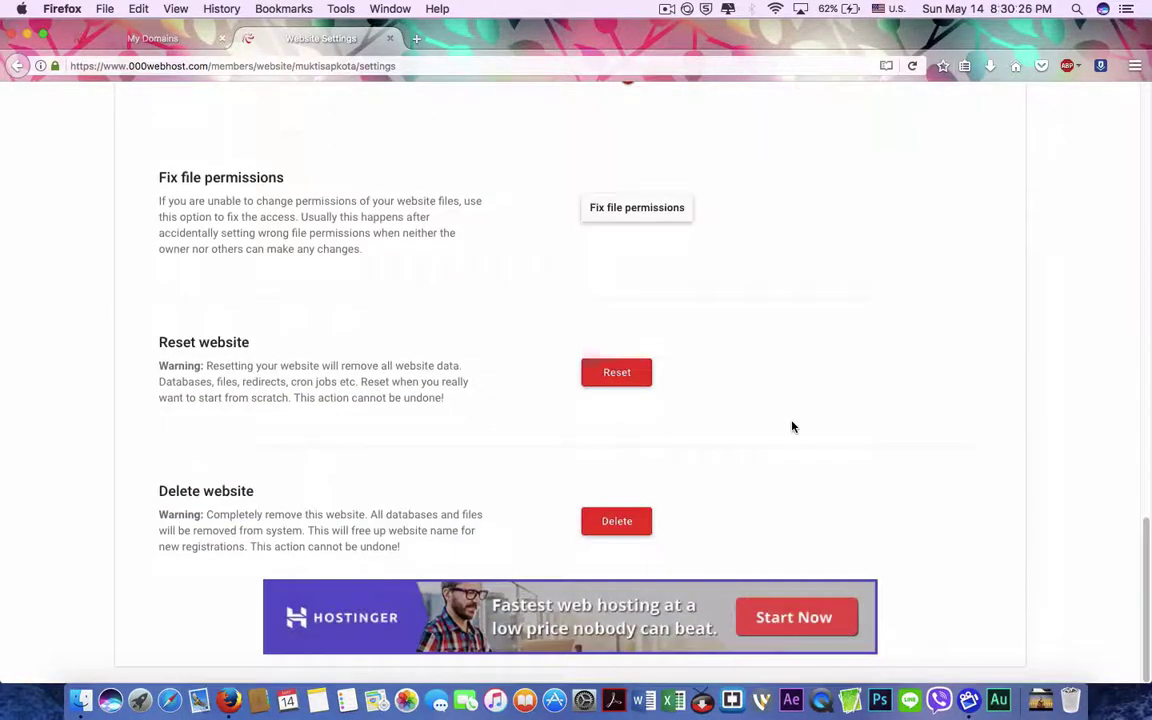
- Open the website's security settings and look through the IP address, hotlink and password protection sections
{"action": "scroll", "coordinate": [633, 411], "scroll_direction": "up", "scroll_amount": 20}
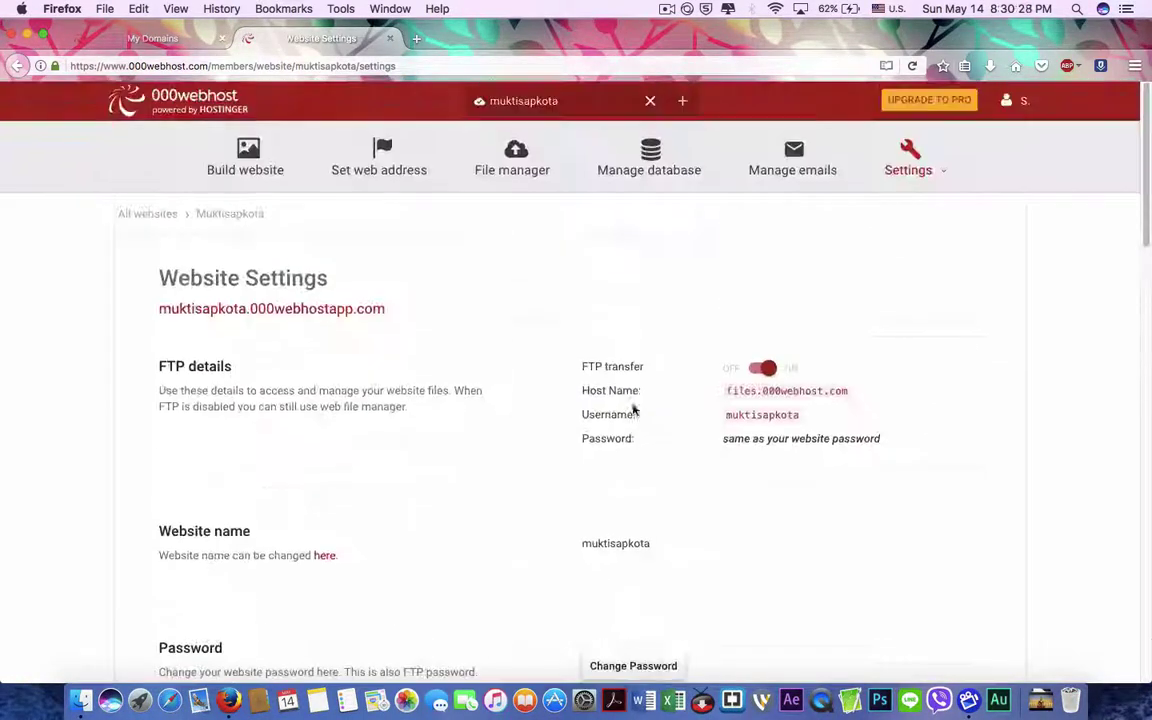
{"action": "mouse_move", "coordinate": [940, 178]}
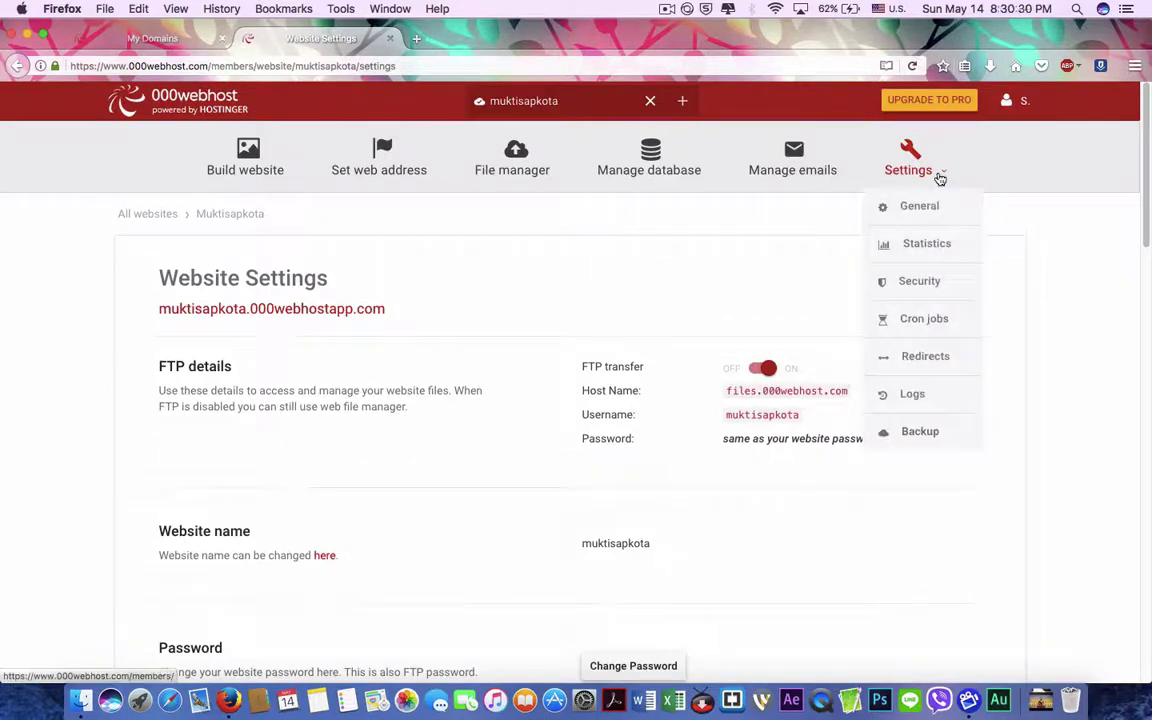
{"action": "left_click", "coordinate": [928, 283]}
{"action": "scroll", "coordinate": [624, 300], "scroll_direction": "down", "scroll_amount": 10}
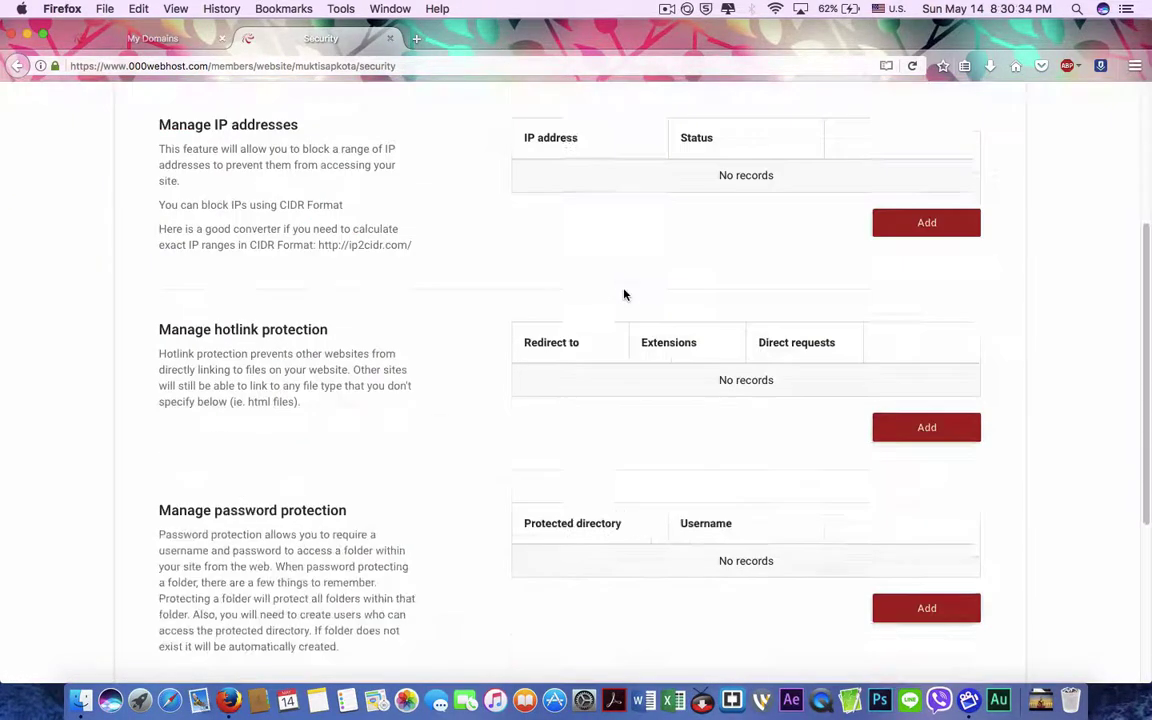
{"action": "scroll", "coordinate": [624, 294], "scroll_direction": "up", "scroll_amount": 8}
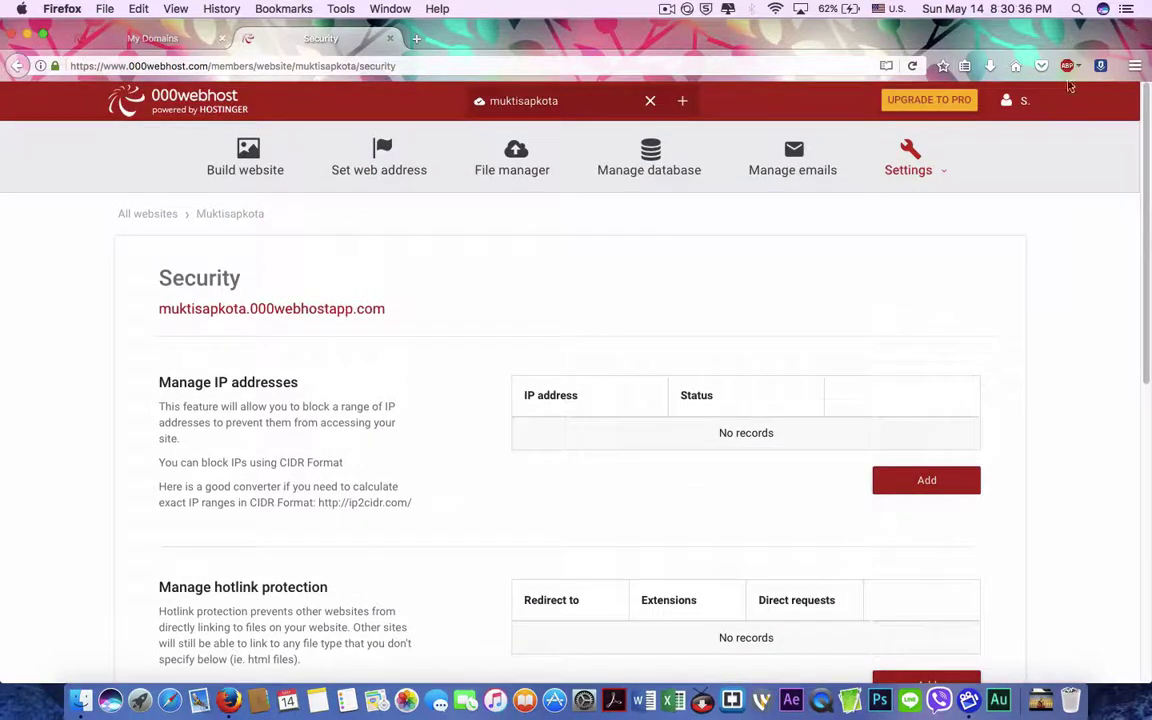
- Open the account profile and review its personal details, phone verification, e-mail, social link and password options
{"action": "left_click", "coordinate": [1013, 102]}
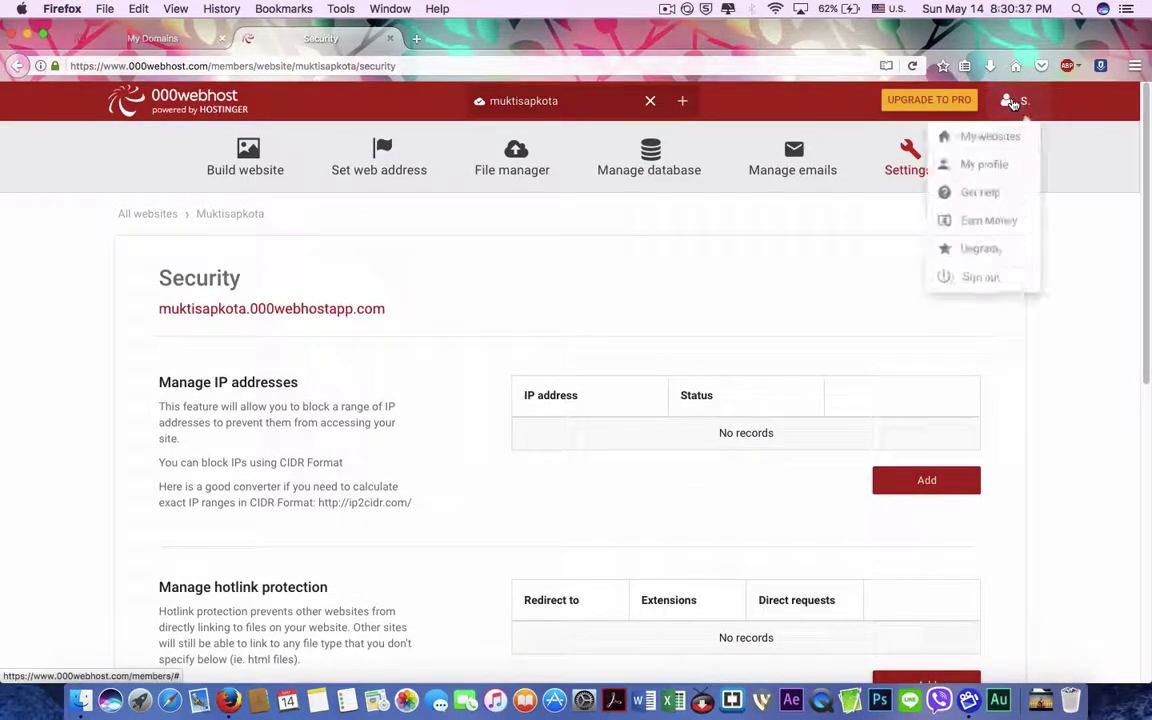
{"action": "left_click", "coordinate": [980, 172]}
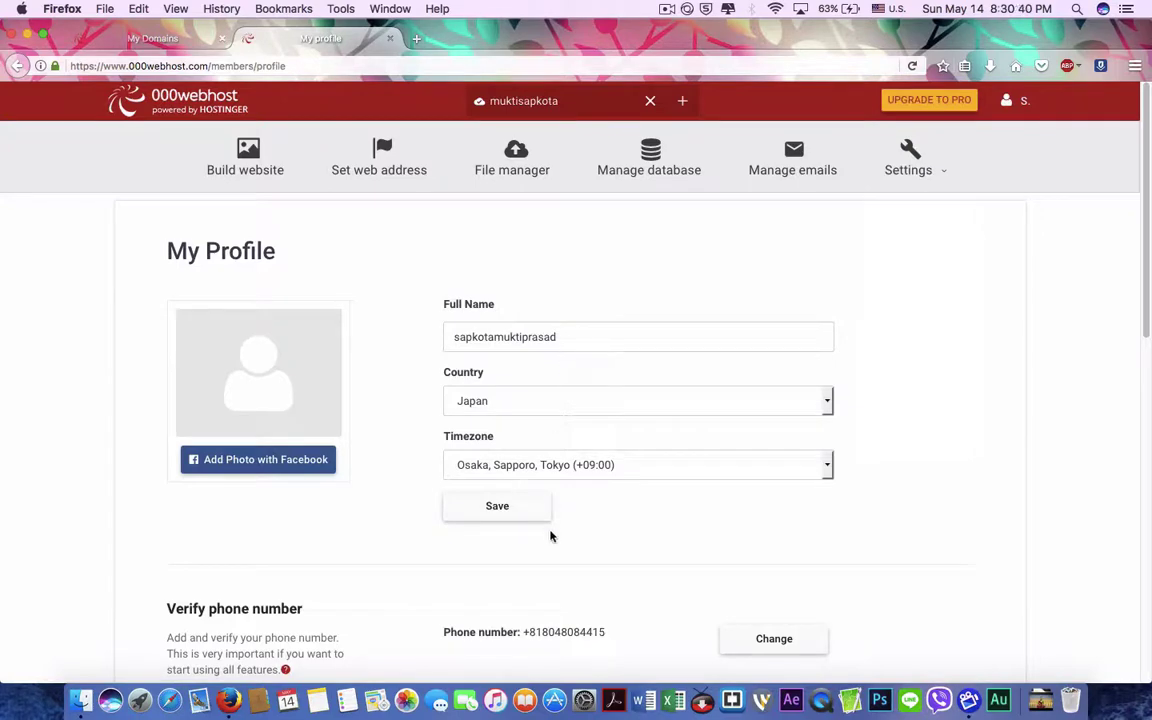
{"action": "scroll", "coordinate": [561, 600], "scroll_direction": "down", "scroll_amount": 15}
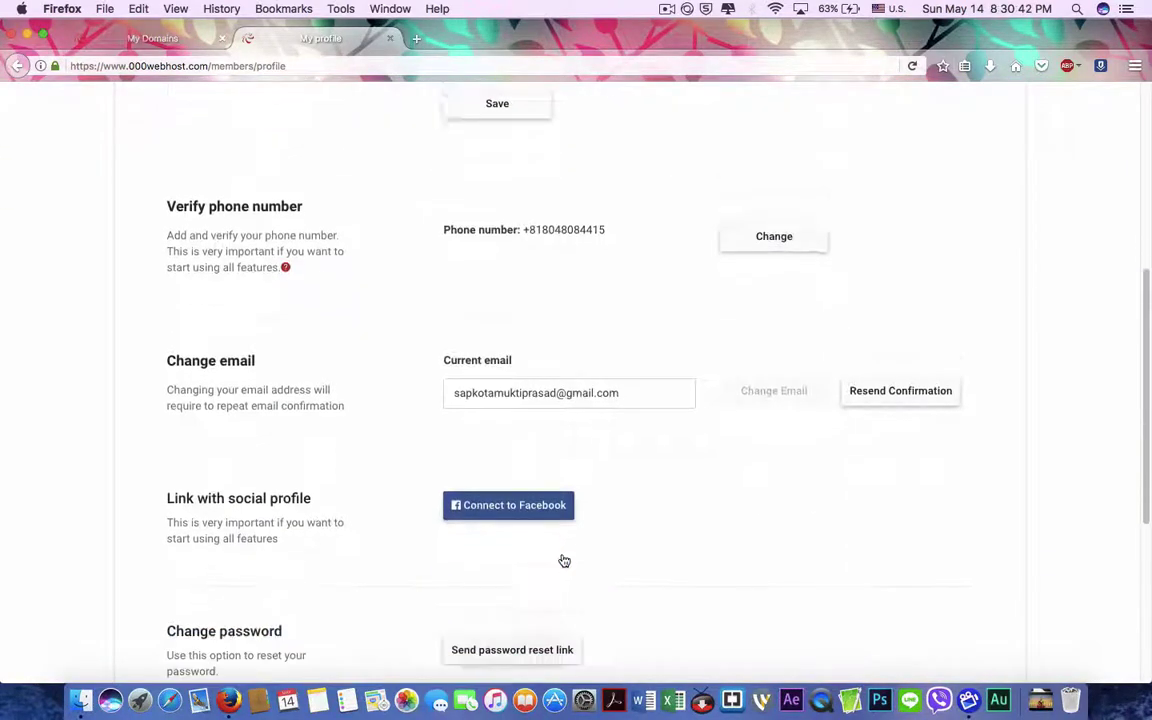
{"action": "scroll", "coordinate": [563, 556], "scroll_direction": "up", "scroll_amount": 15}
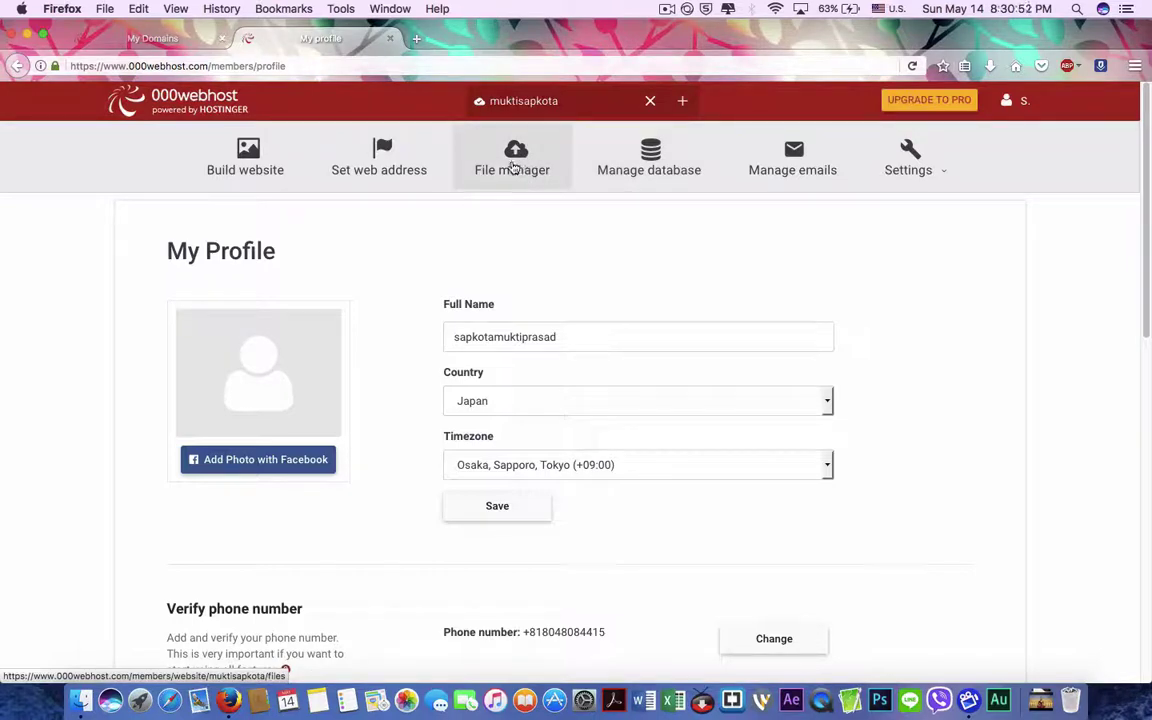
- Open the website's web address settings and examine the domain options and the table of linked domains
{"action": "left_click", "coordinate": [405, 172]}
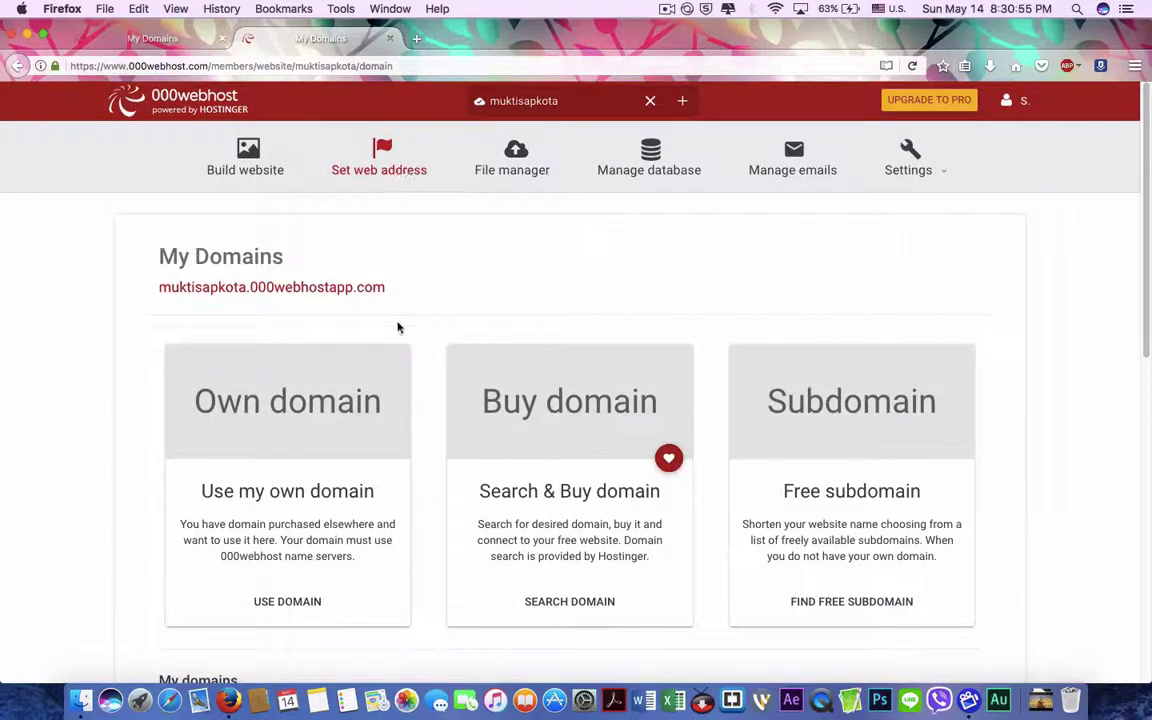
{"action": "scroll", "coordinate": [345, 390], "scroll_direction": "down", "scroll_amount": 5}
{"action": "scroll", "coordinate": [345, 390], "scroll_direction": "down", "scroll_amount": 4}
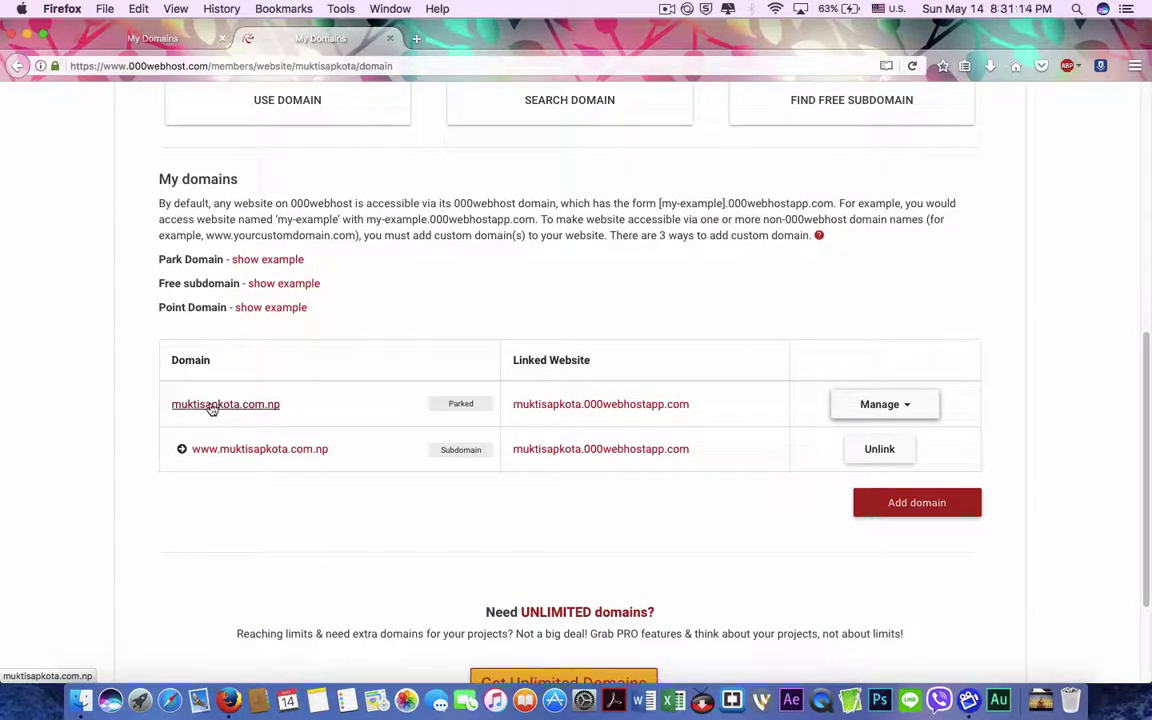
{"action": "scroll", "coordinate": [391, 355], "scroll_direction": "down", "scroll_amount": 3}
{"action": "scroll", "coordinate": [393, 355], "scroll_direction": "up", "scroll_amount": 10}
{"action": "scroll", "coordinate": [393, 355], "scroll_direction": "down", "scroll_amount": 5}
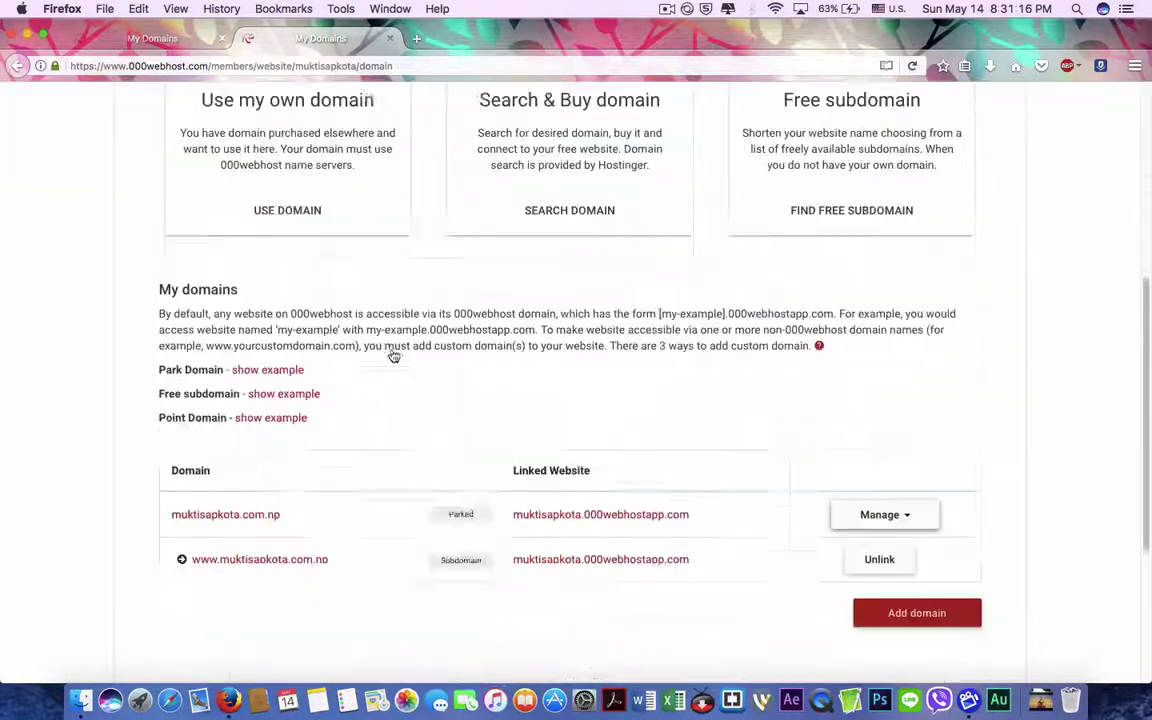
{"action": "scroll", "coordinate": [393, 355], "scroll_direction": "down", "scroll_amount": 2}
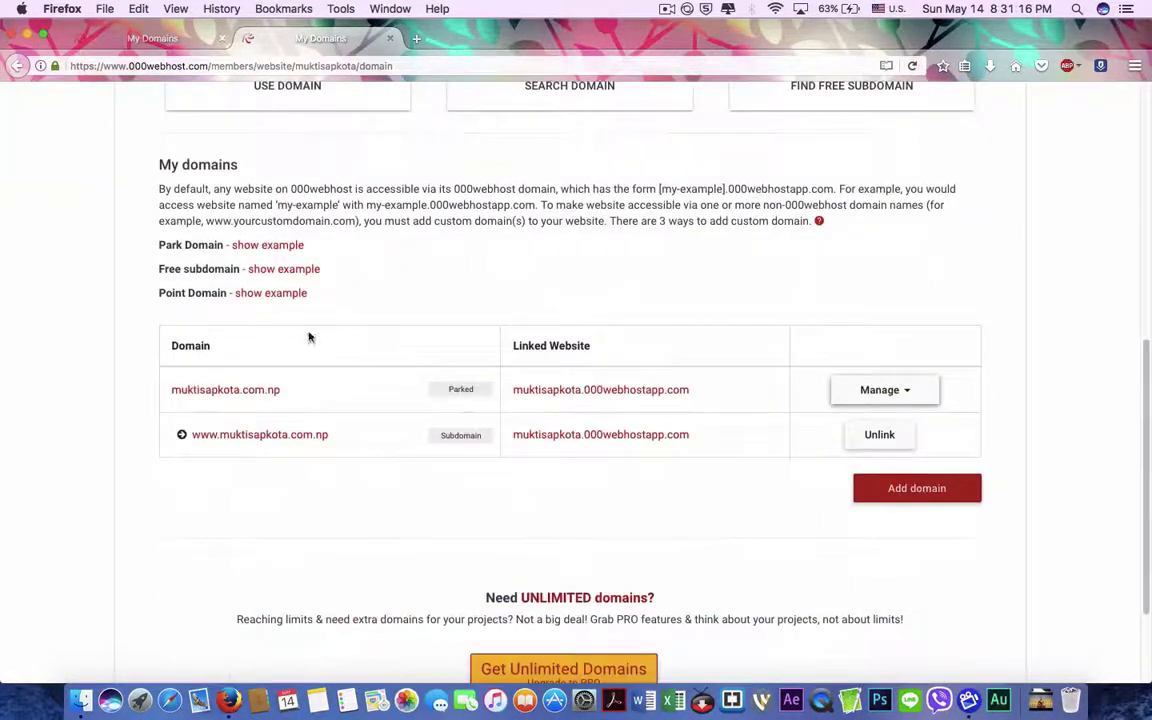
- Open the parked .com.np domain and look through the live site's home, services, about and contact sections
{"action": "left_click", "coordinate": [221, 395]}
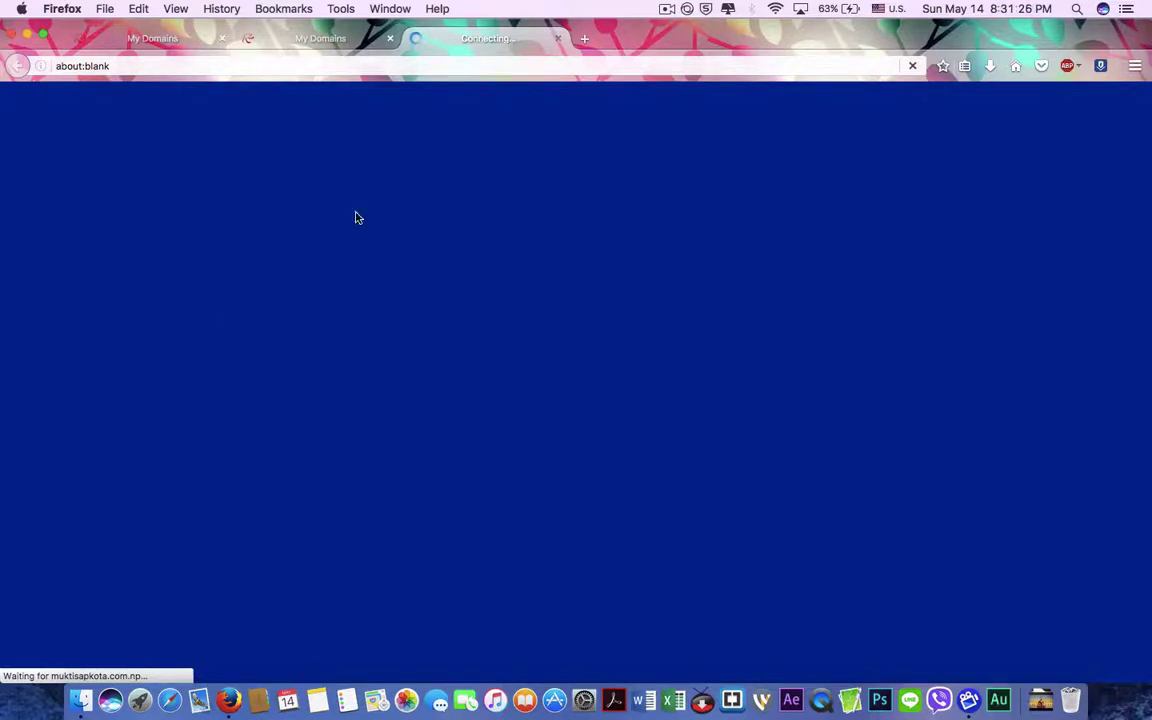
{"action": "left_click", "coordinate": [667, 9]}
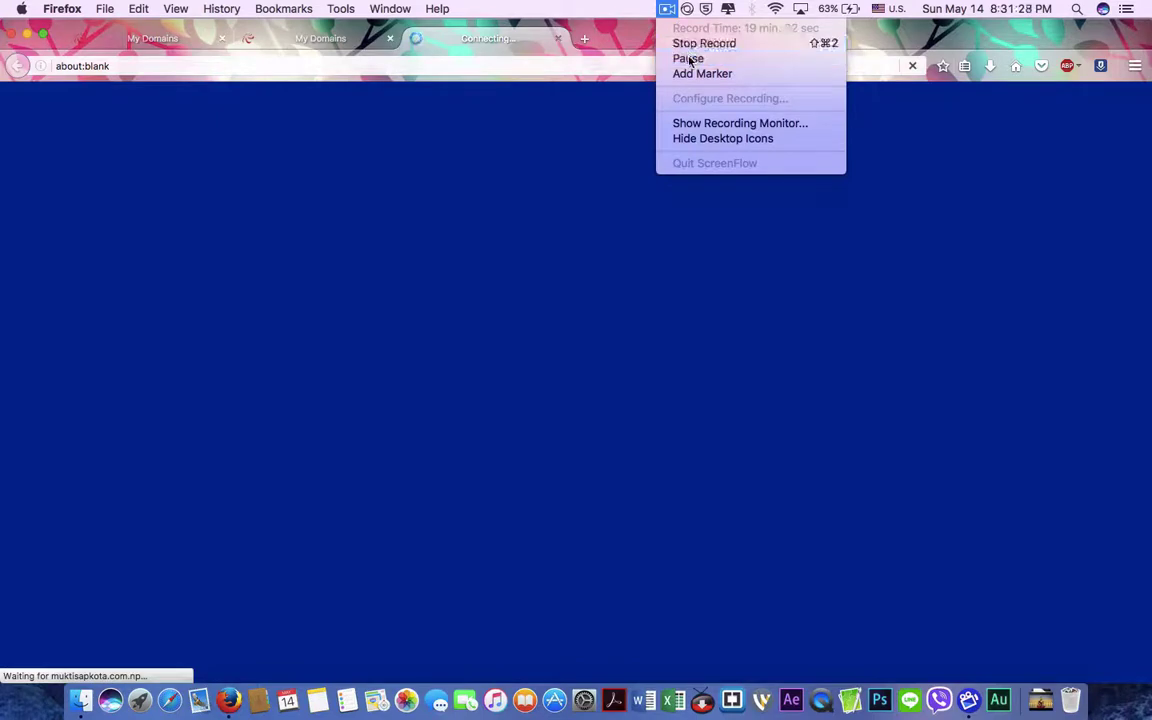
{"action": "left_click", "coordinate": [684, 57]}
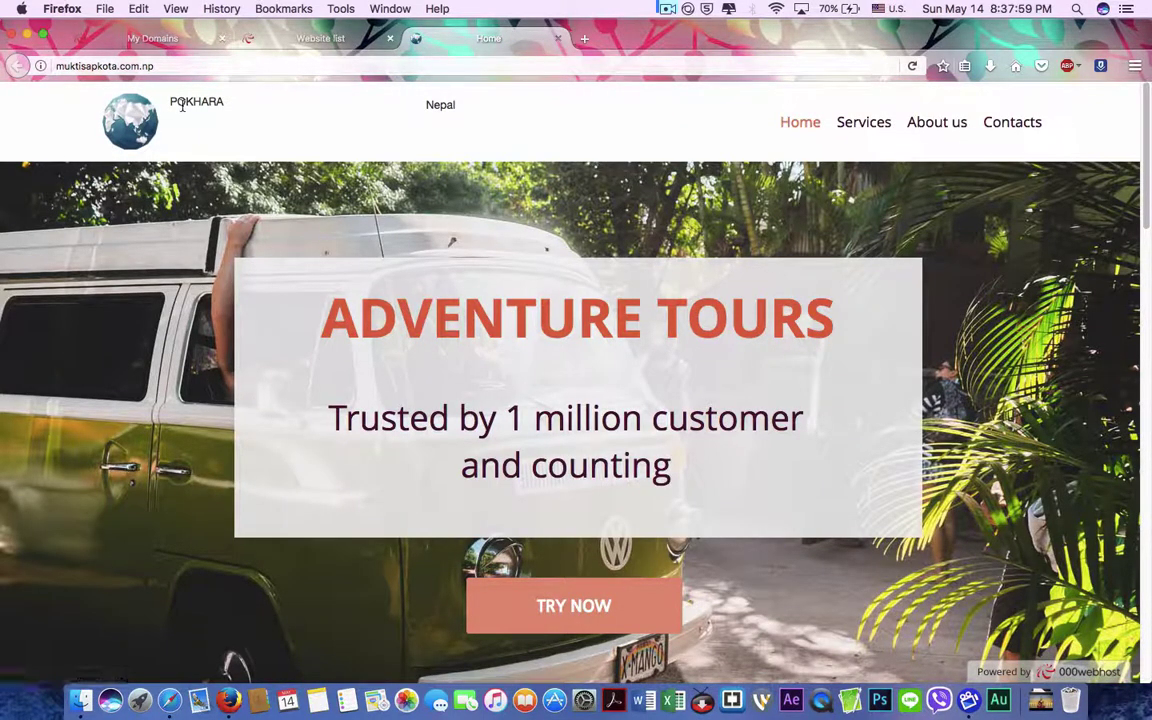
{"action": "left_click_drag", "start_coordinate": [221, 104], "coordinate": [517, 110]}
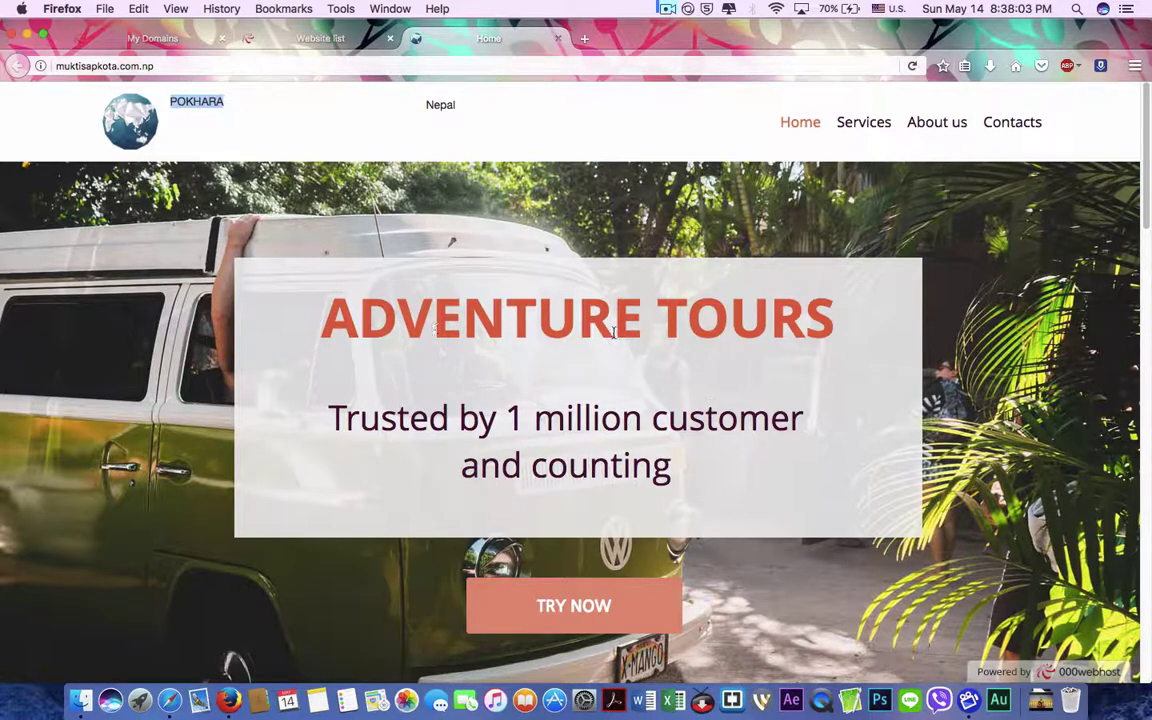
{"action": "scroll", "coordinate": [485, 419], "scroll_direction": "down", "scroll_amount": 10}
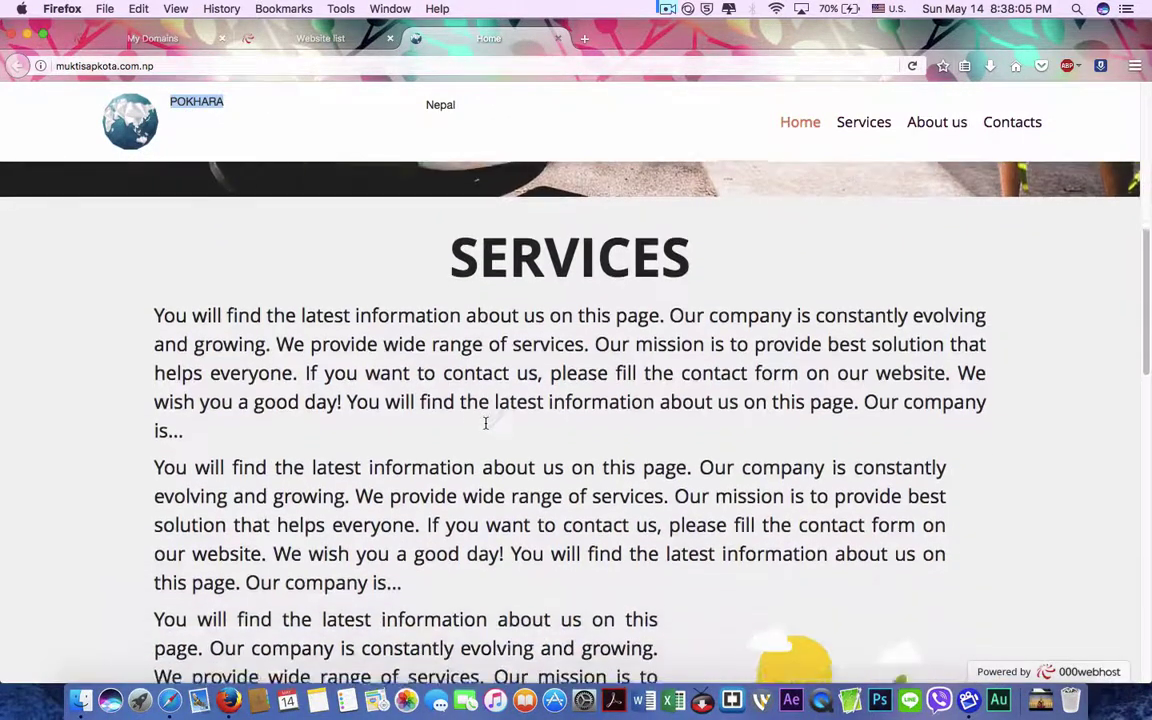
{"action": "scroll", "coordinate": [486, 428], "scroll_direction": "down", "scroll_amount": 8}
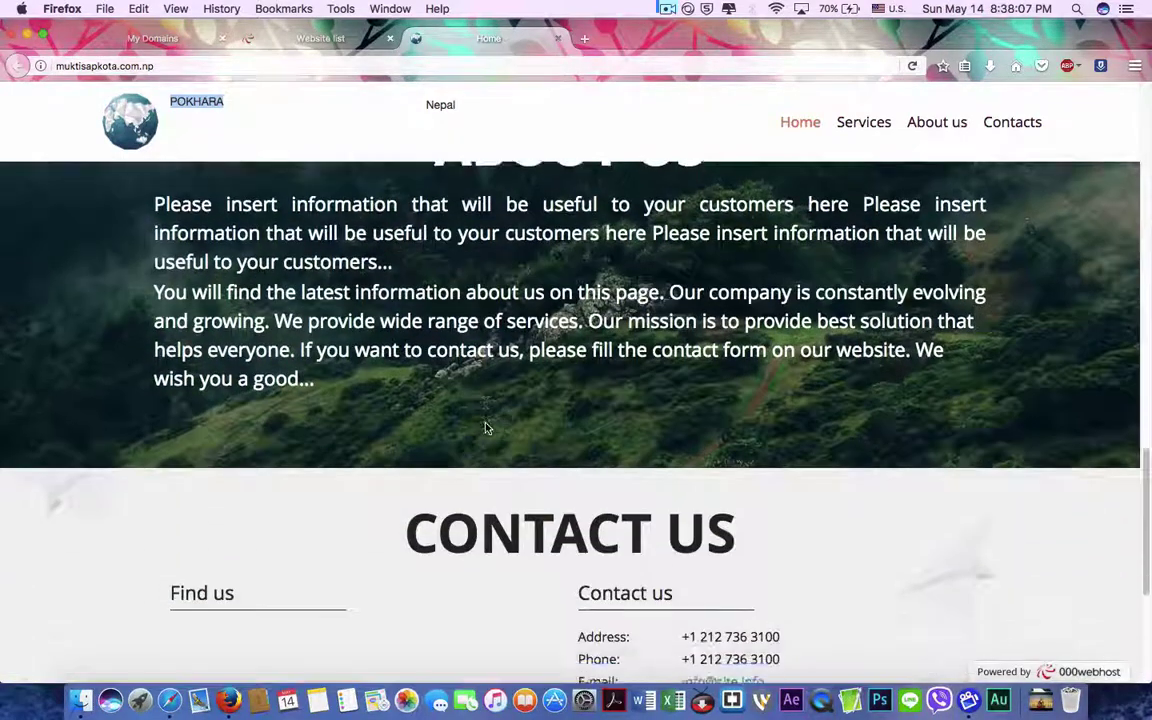
{"action": "scroll", "coordinate": [486, 428], "scroll_direction": "up", "scroll_amount": 1}
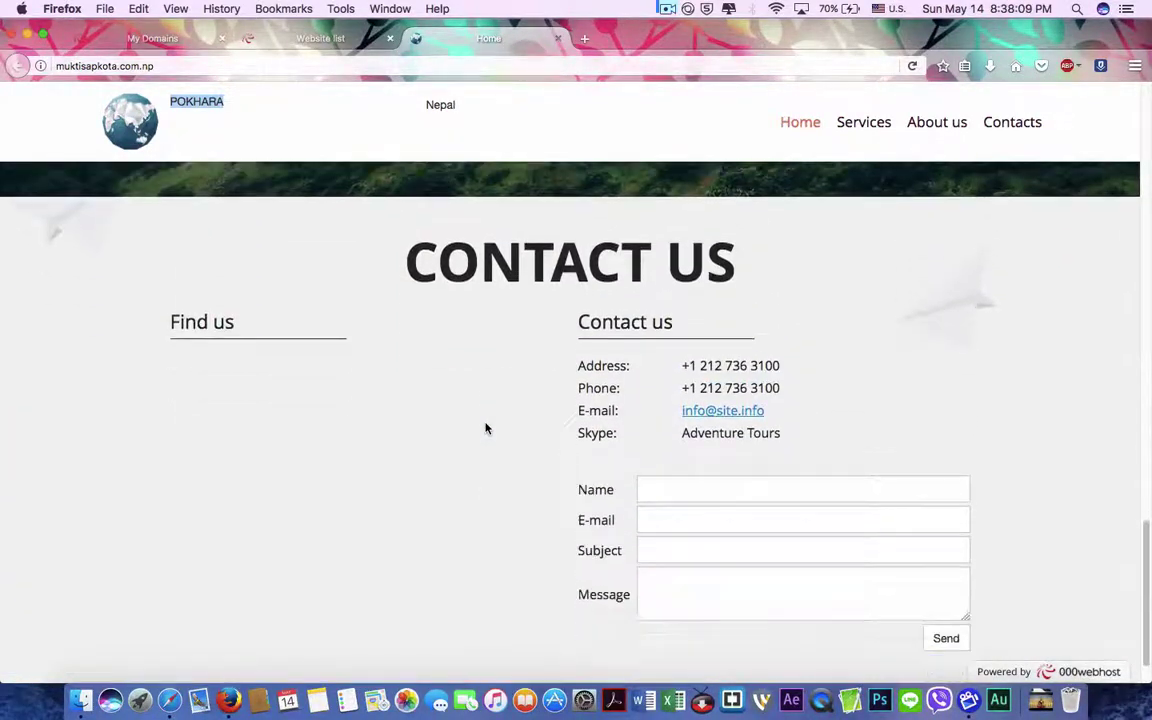
{"action": "scroll", "coordinate": [486, 428], "scroll_direction": "down", "scroll_amount": 1}
{"action": "scroll", "coordinate": [486, 428], "scroll_direction": "up", "scroll_amount": 6}
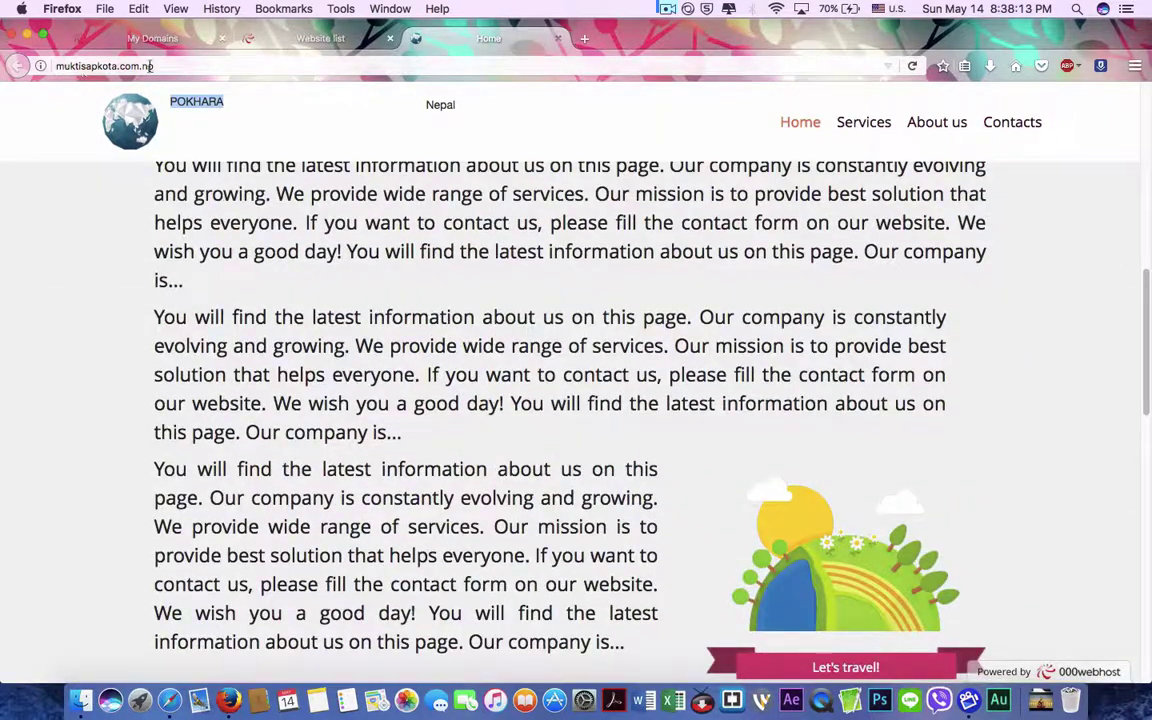
- Check the live site's custom domain in the address and compare it with the web address in the page footer
{"action": "left_click_drag", "start_coordinate": [153, 66], "coordinate": [55, 66]}
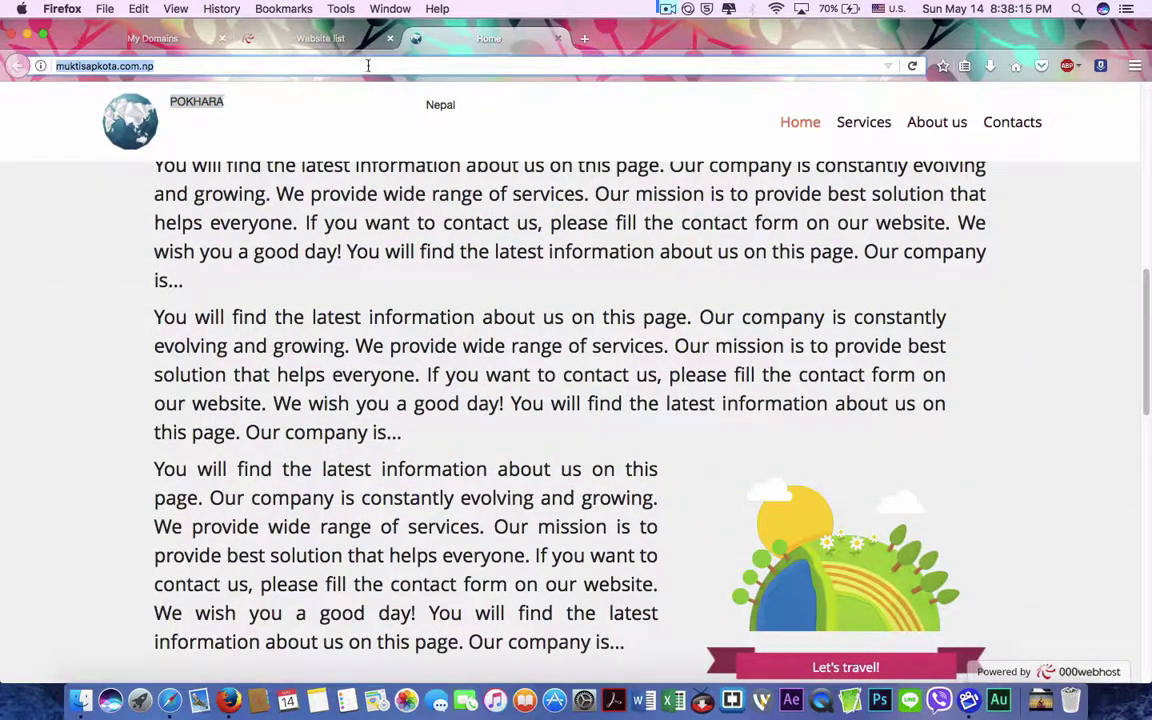
{"action": "left_click", "coordinate": [148, 66]}
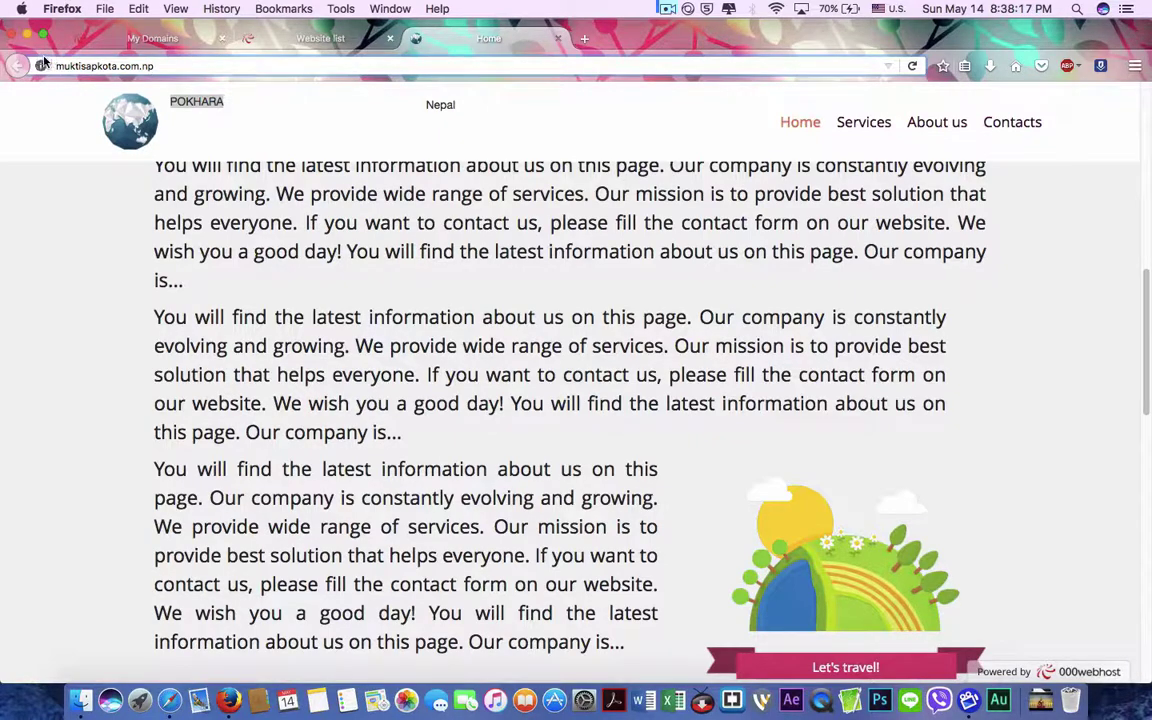
{"action": "scroll", "coordinate": [320, 150], "scroll_direction": "down", "scroll_amount": 10}
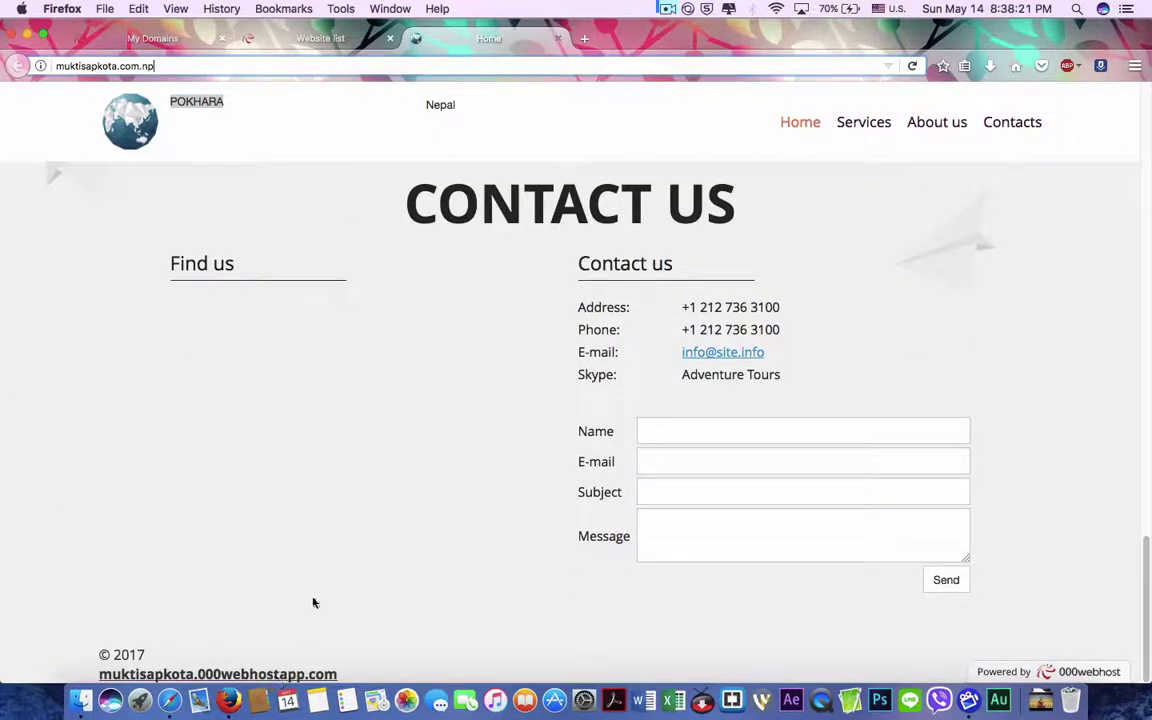
{"action": "scroll", "coordinate": [313, 602], "scroll_direction": "up", "scroll_amount": 15}
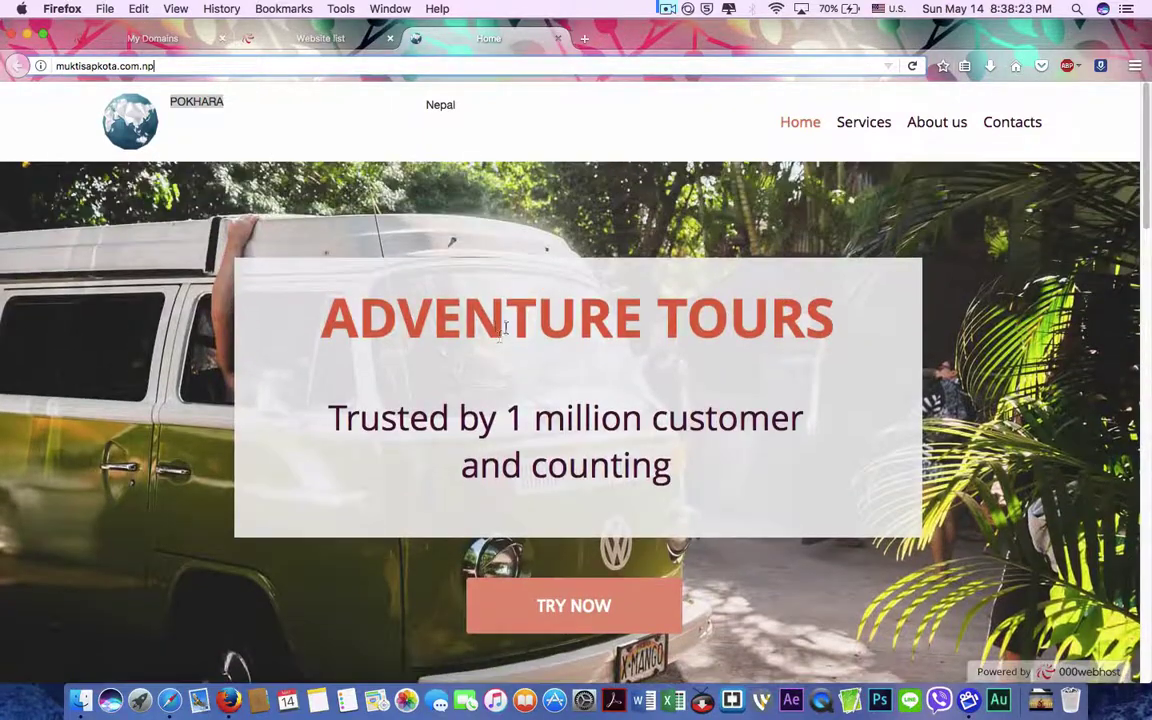
- Return to the hosting account's list of websites and look over the account options before dismissing them
{"action": "left_click", "coordinate": [272, 38]}
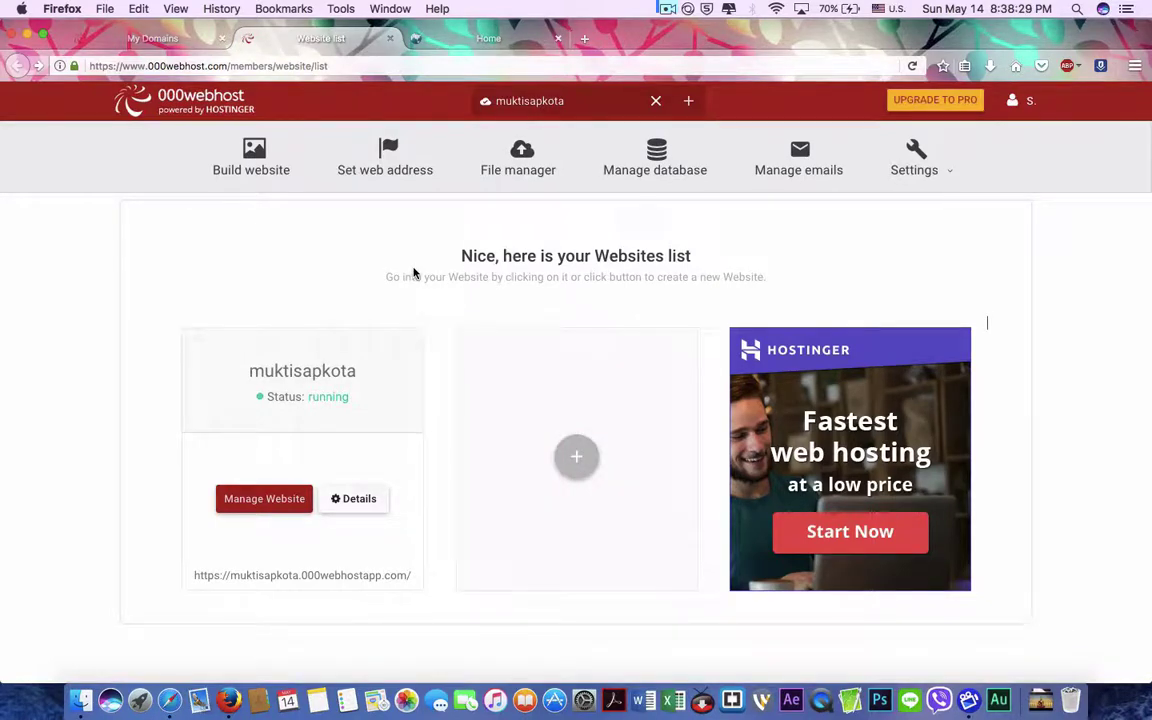
{"action": "left_click", "coordinate": [1015, 102]}
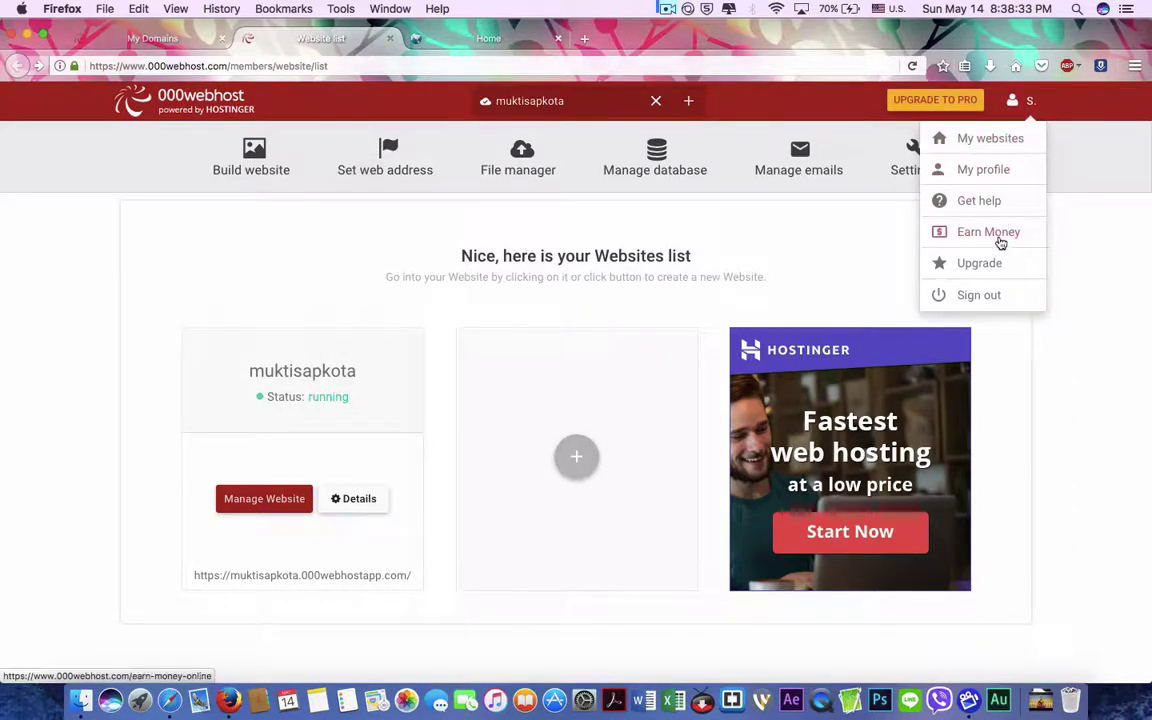
{"action": "mouse_move", "coordinate": [916, 150]}
{"action": "left_click", "coordinate": [1048, 168]}
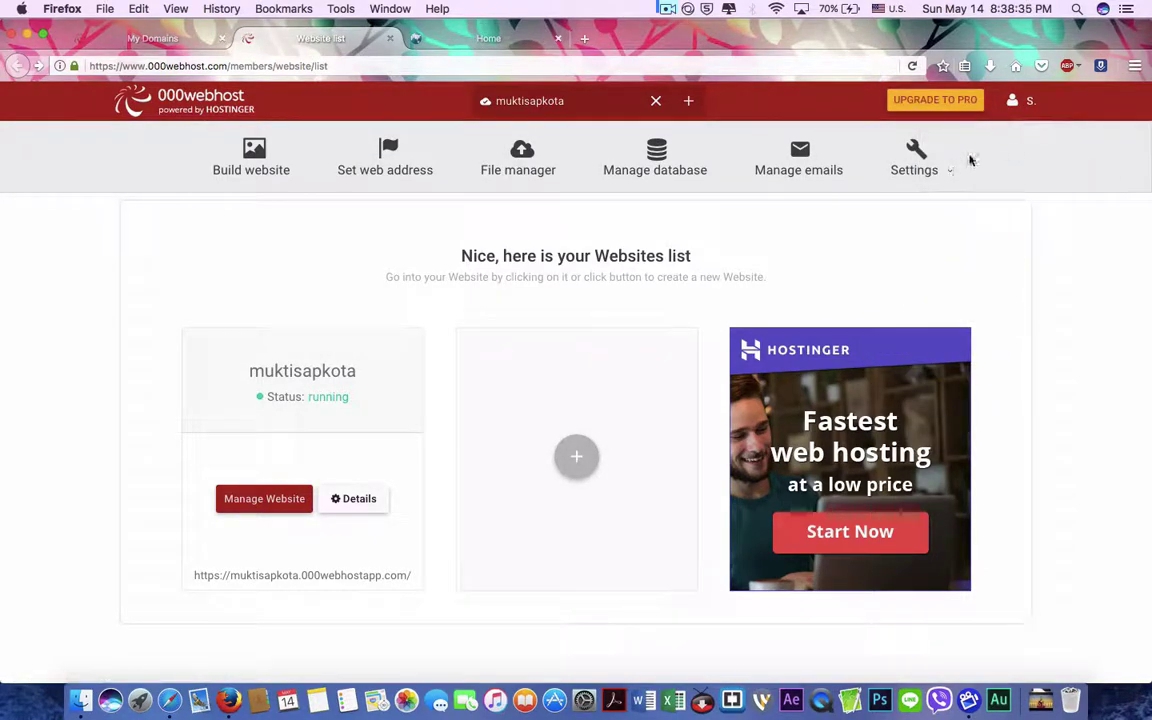
- Open the website's general settings and reset the website, confirming the irreversible reset
{"action": "mouse_move", "coordinate": [946, 172]}
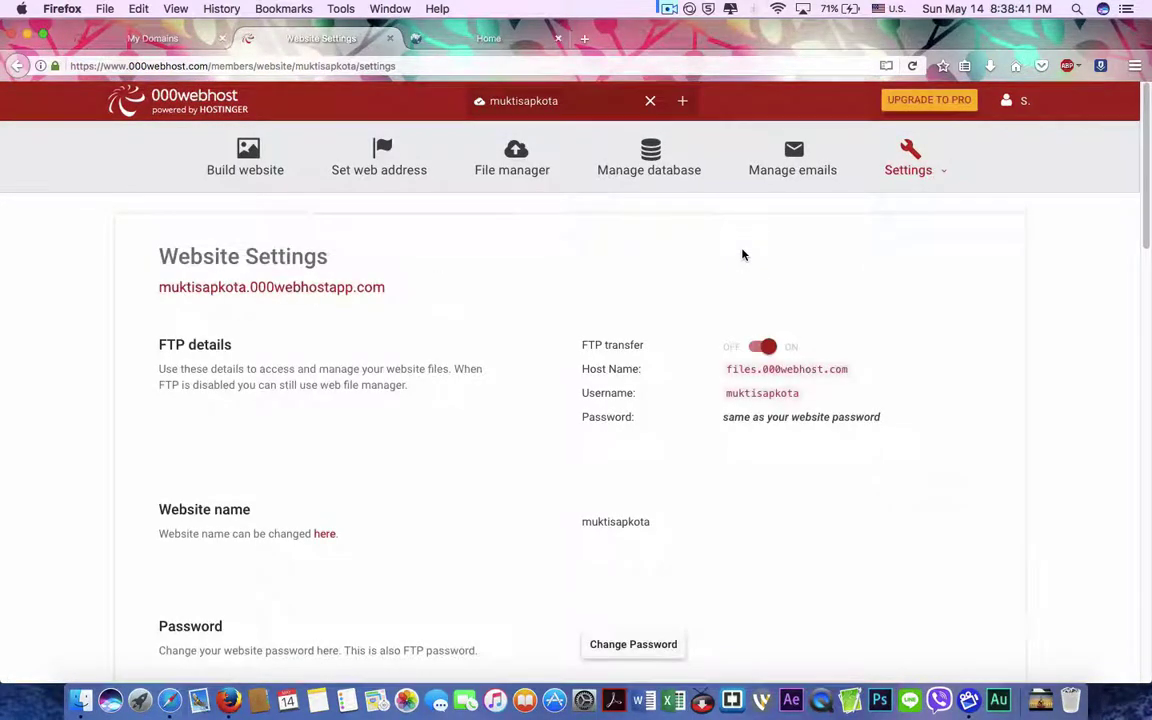
{"action": "scroll", "coordinate": [742, 255], "scroll_direction": "down", "scroll_amount": 10}
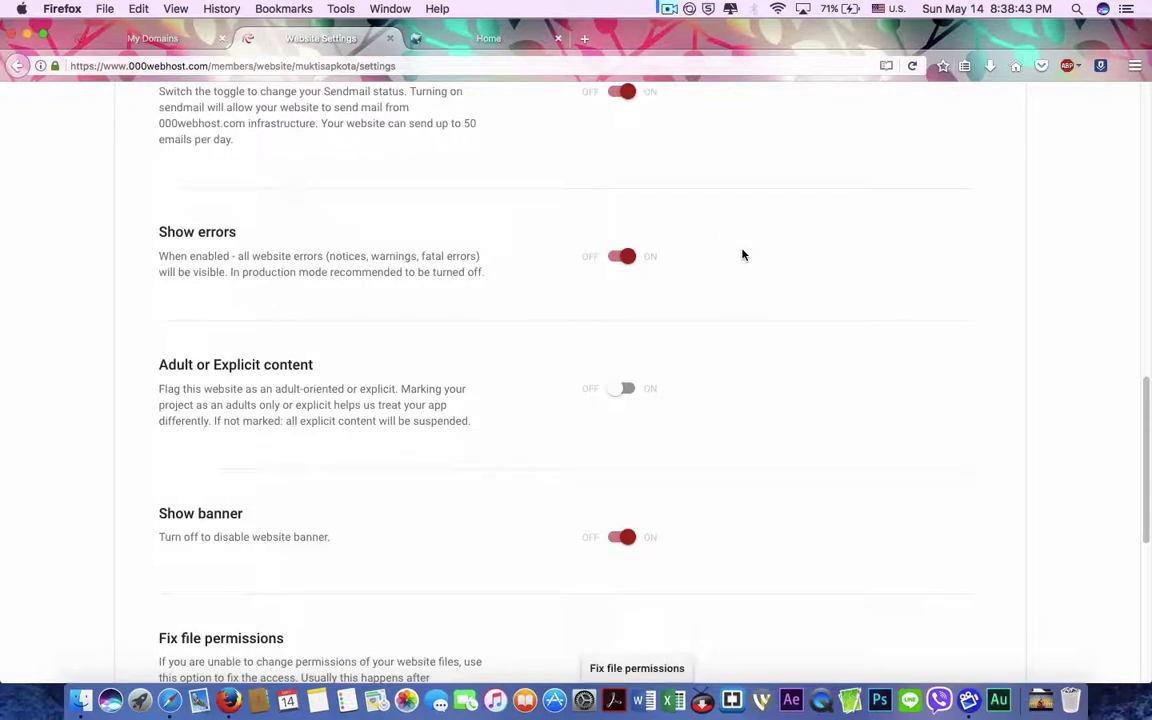
{"action": "scroll", "coordinate": [742, 255], "scroll_direction": "down", "scroll_amount": 7}
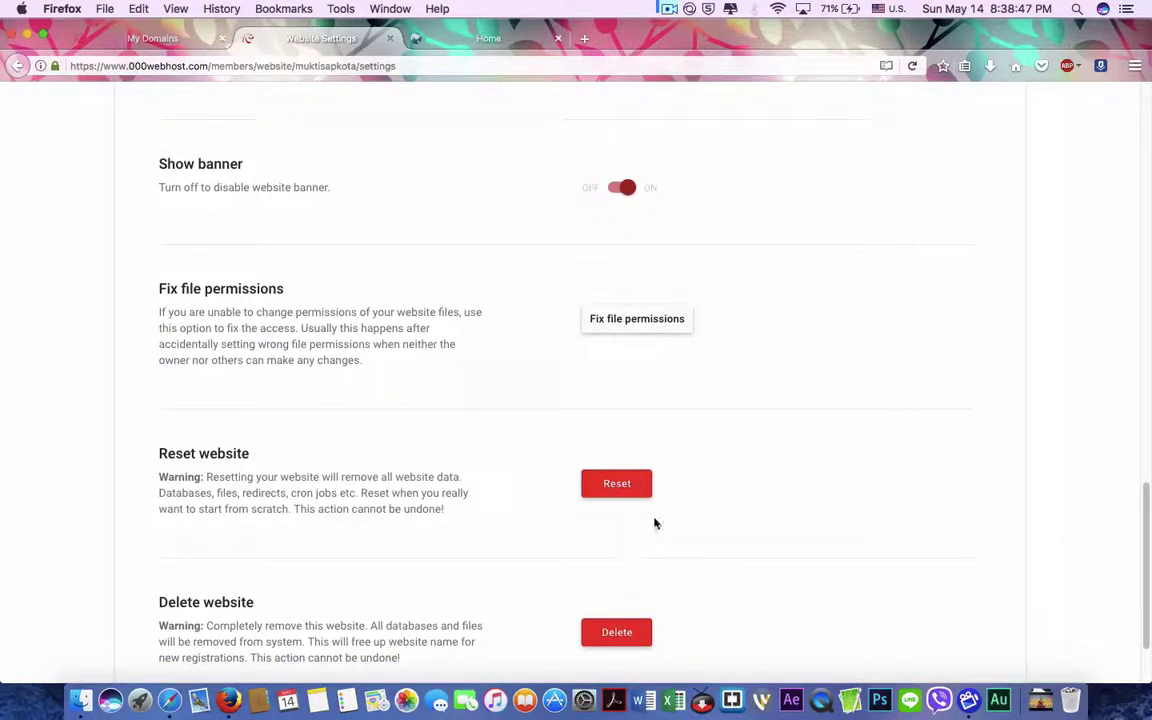
{"action": "left_click", "coordinate": [633, 492]}
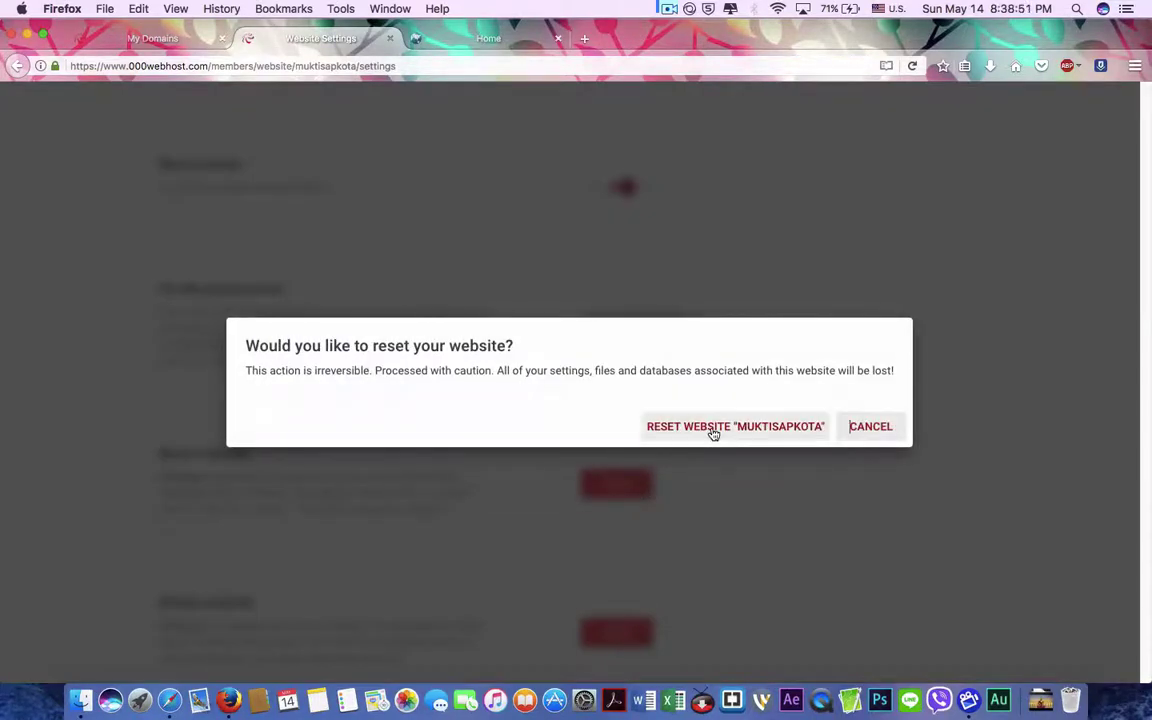
{"action": "left_click", "coordinate": [713, 428]}
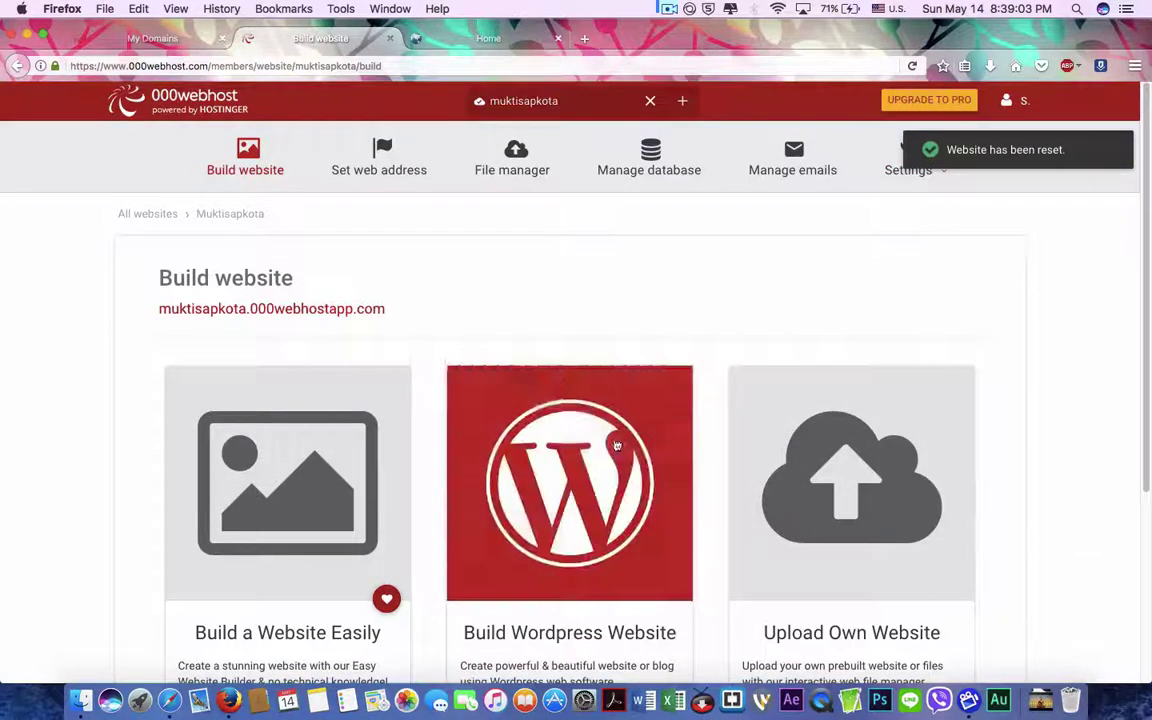
{"action": "scroll", "coordinate": [612, 442], "scroll_direction": "down", "scroll_amount": 4}
{"action": "scroll", "coordinate": [614, 444], "scroll_direction": "up", "scroll_amount": 4}
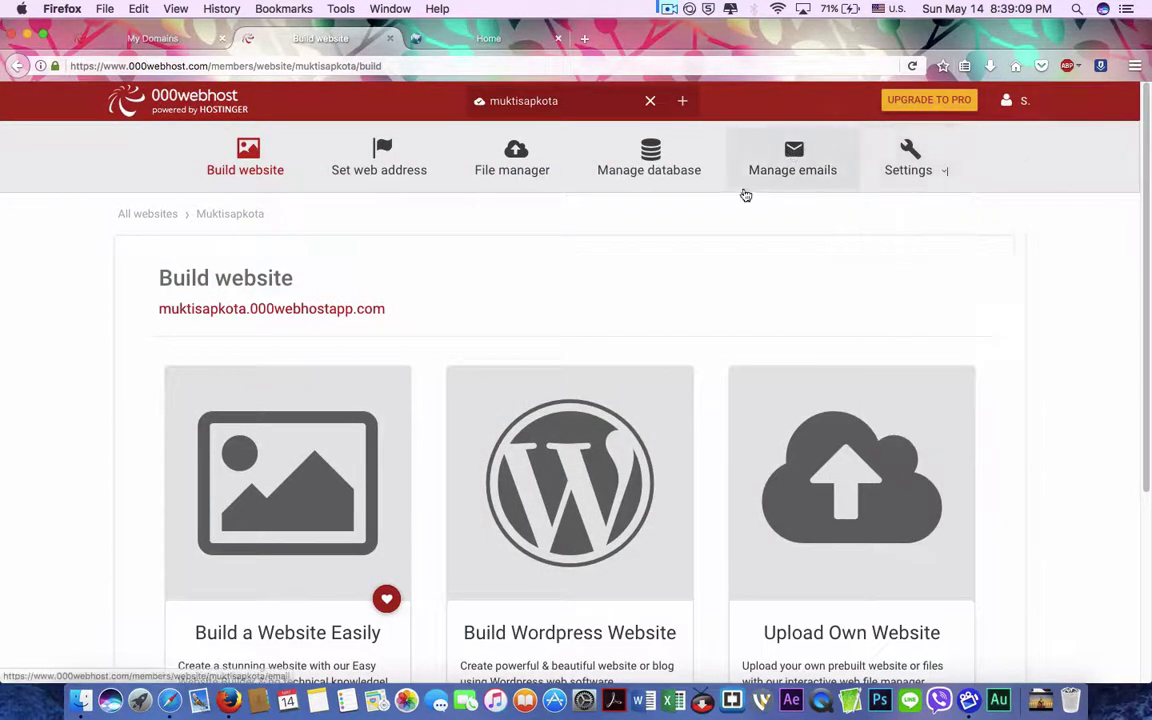
- Minimize the Firefox window and bring the Safari window with the live site to the front
{"action": "left_click", "coordinate": [28, 37]}
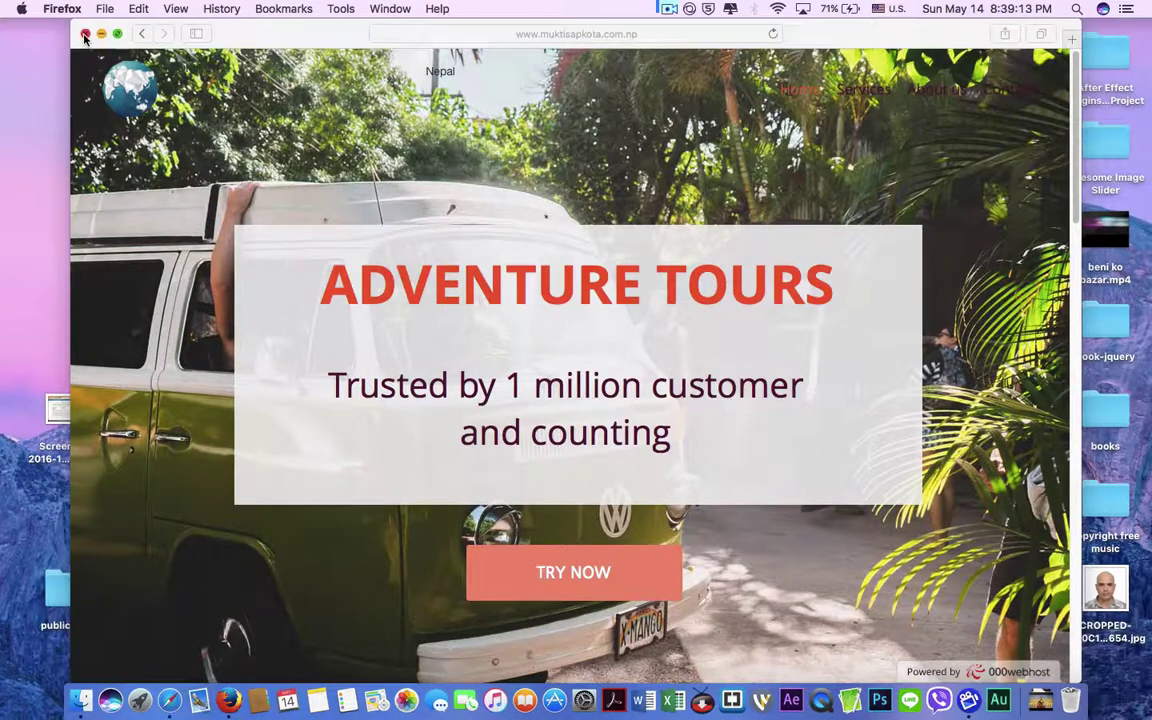
{"action": "left_click", "coordinate": [101, 38]}
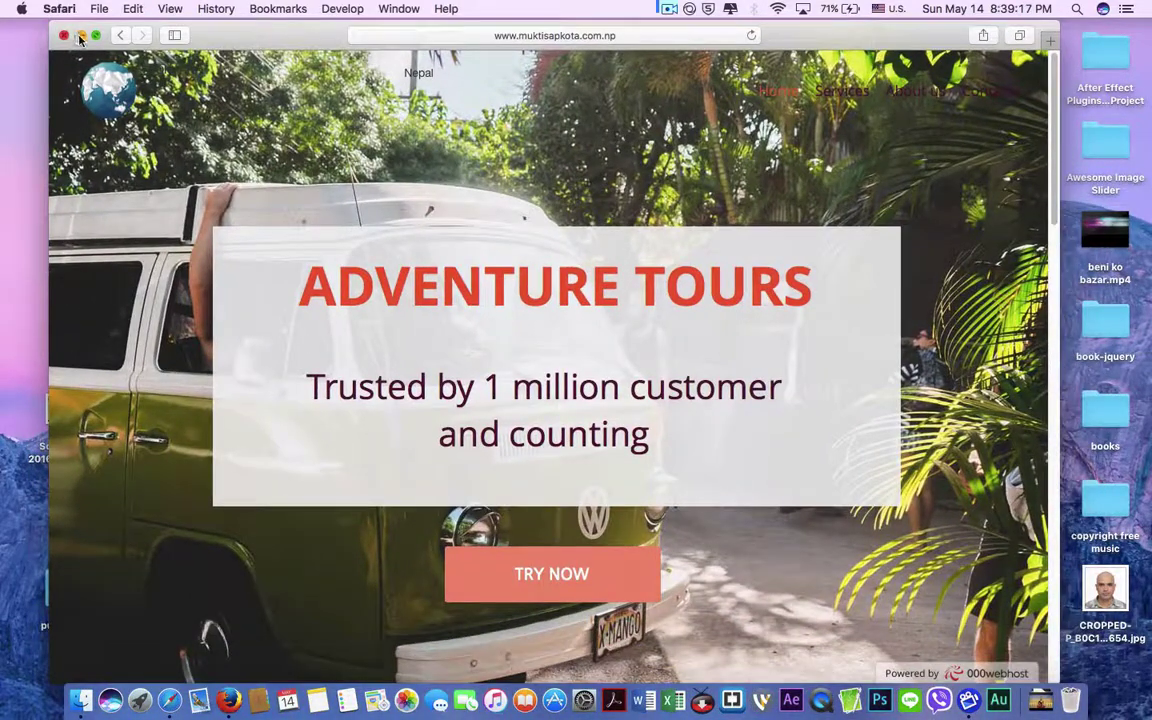
- Minimize the Safari window and launch FileZilla from the Documents folder
{"action": "left_click", "coordinate": [80, 38]}
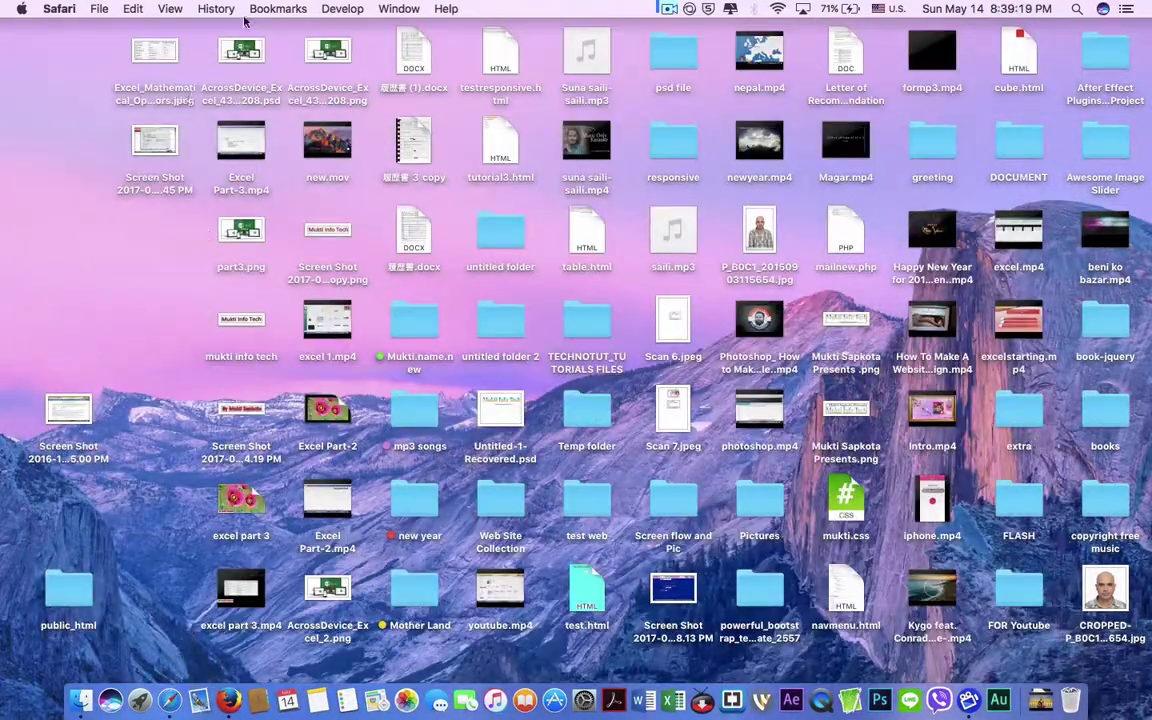
{"action": "left_click", "coordinate": [85, 52]}
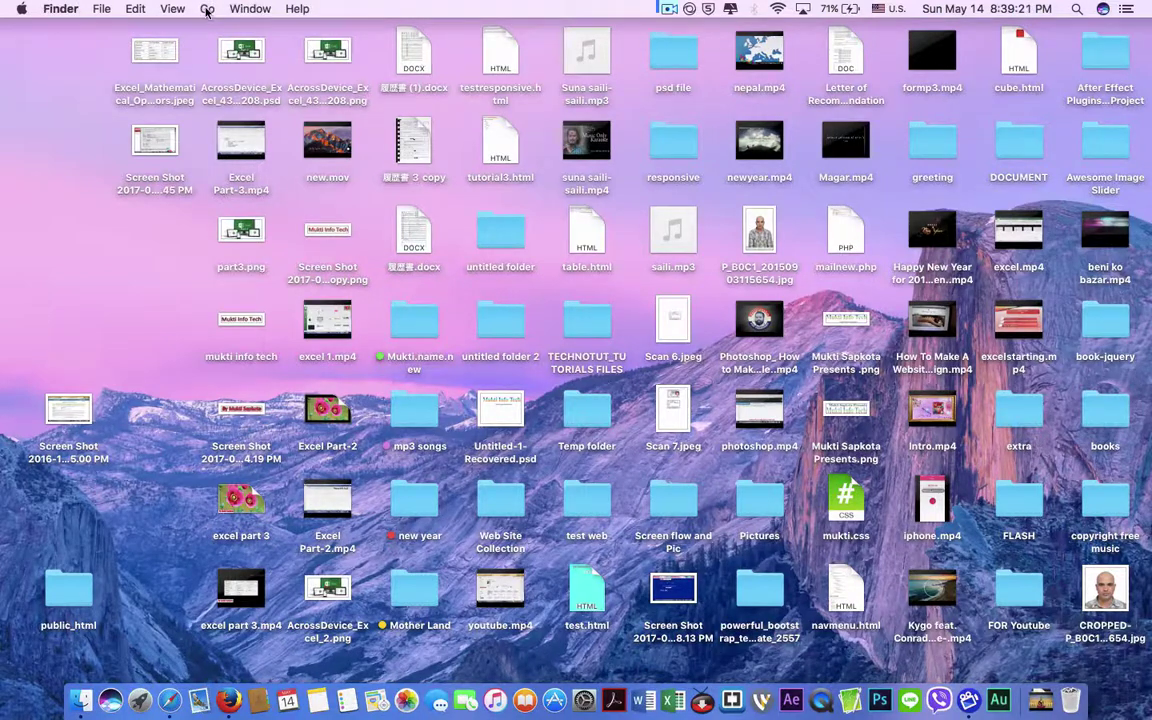
{"action": "left_click", "coordinate": [207, 9]}
{"action": "left_click", "coordinate": [250, 101]}
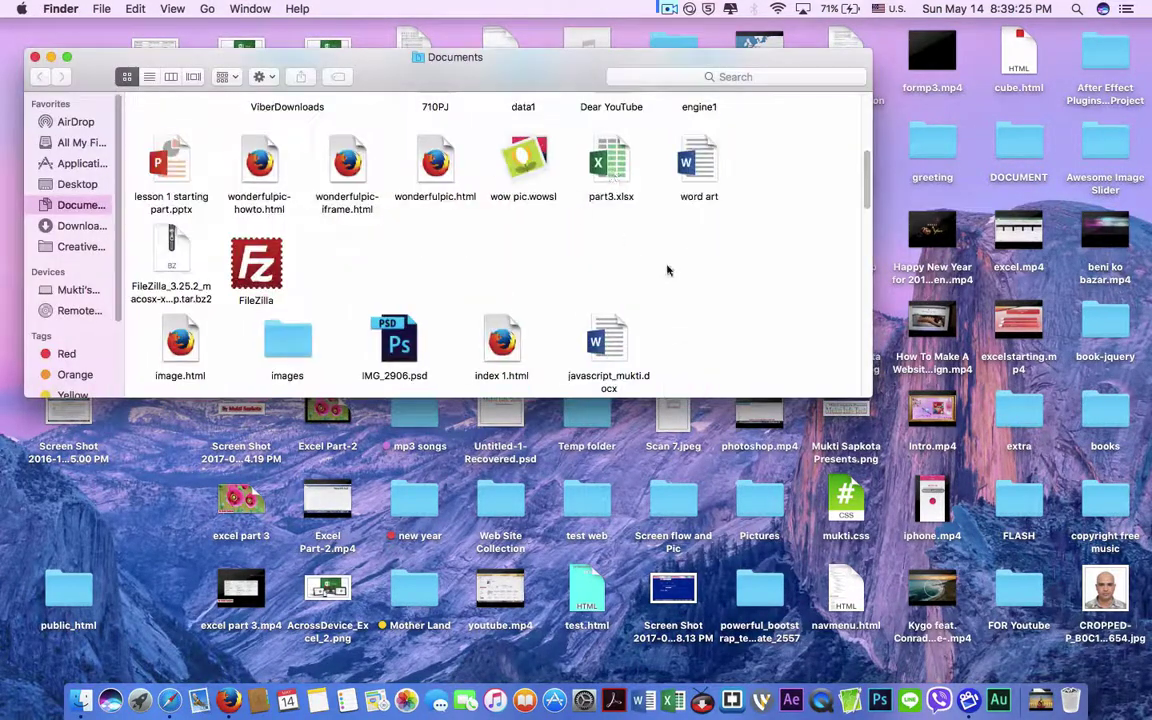
{"action": "double_click", "coordinate": [256, 266]}
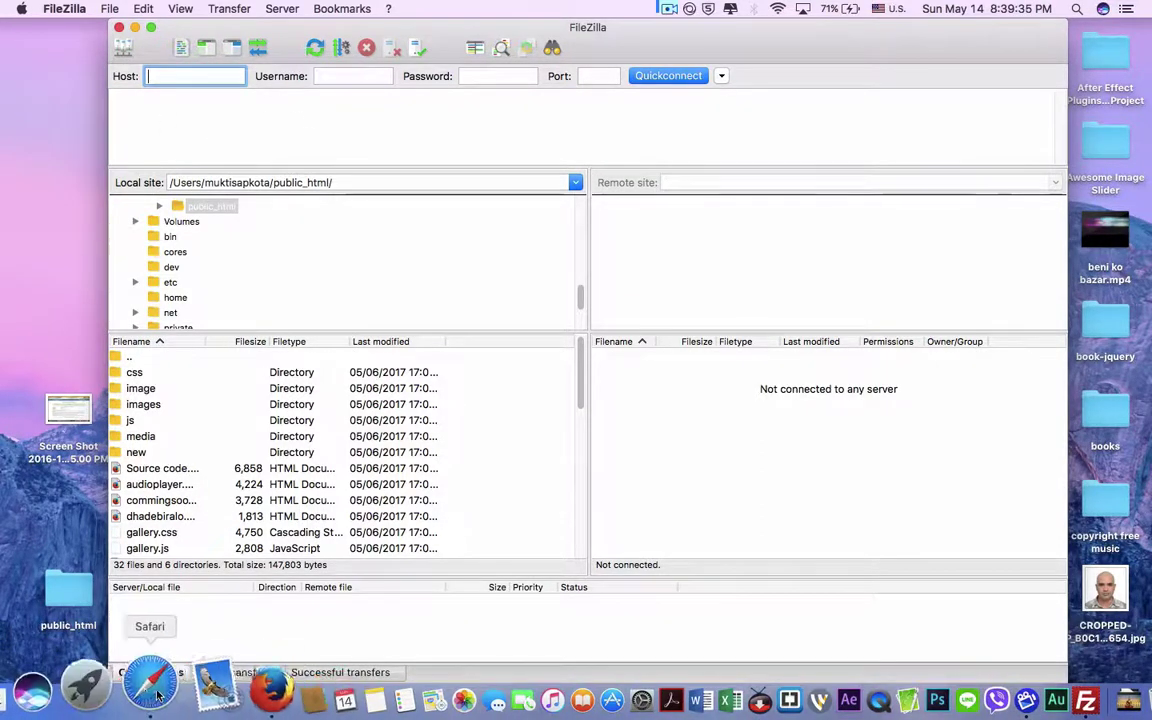
- Switch to Firefox and open the general settings of the website shown on the My Domains page to view its FTP details
{"action": "left_click", "coordinate": [210, 685]}
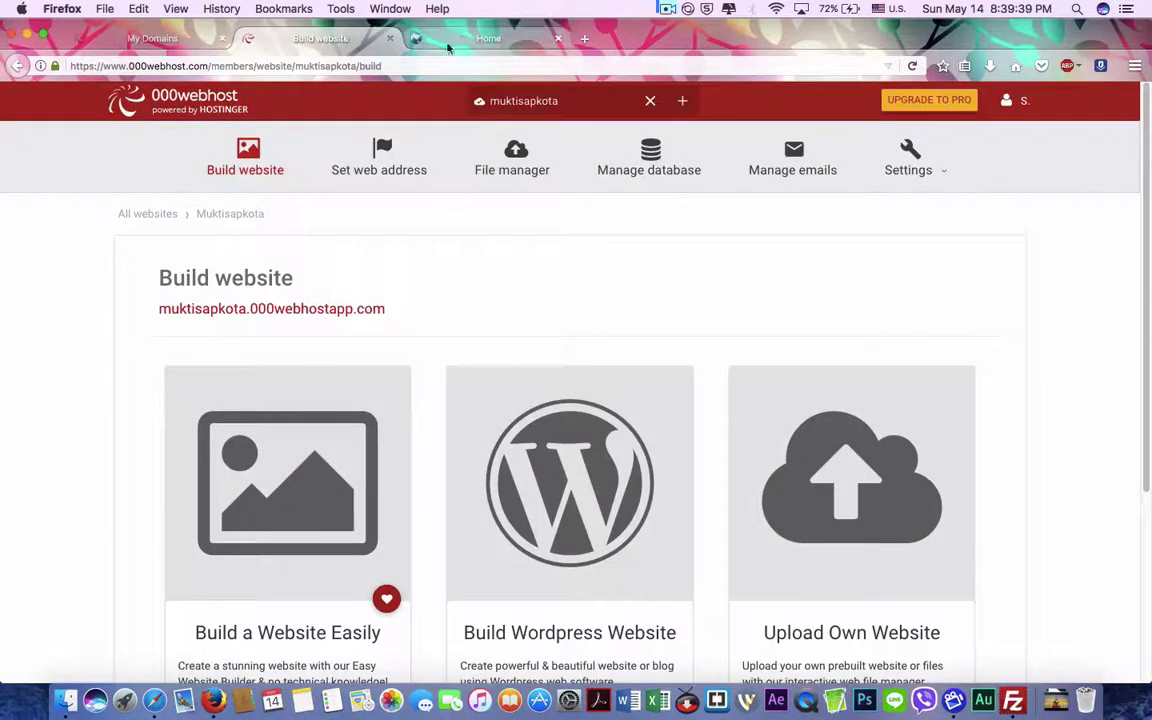
{"action": "left_click", "coordinate": [170, 38]}
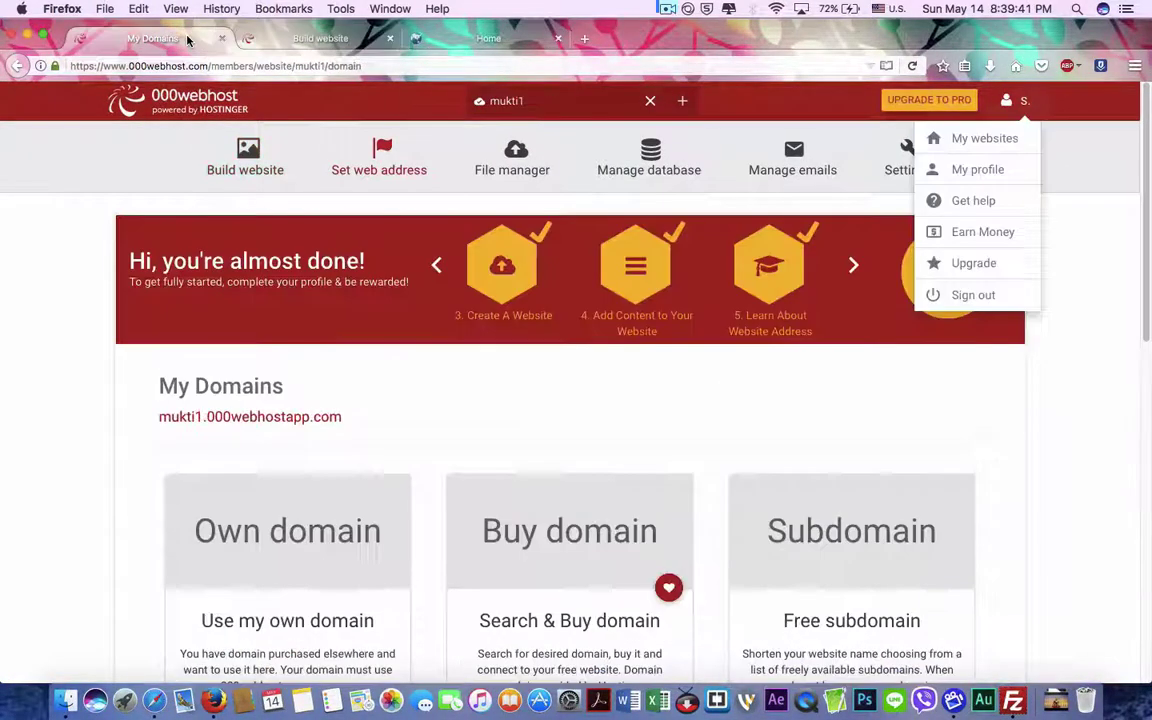
{"action": "left_click", "coordinate": [1090, 388]}
{"action": "scroll", "coordinate": [750, 412], "scroll_direction": "down", "scroll_amount": 10}
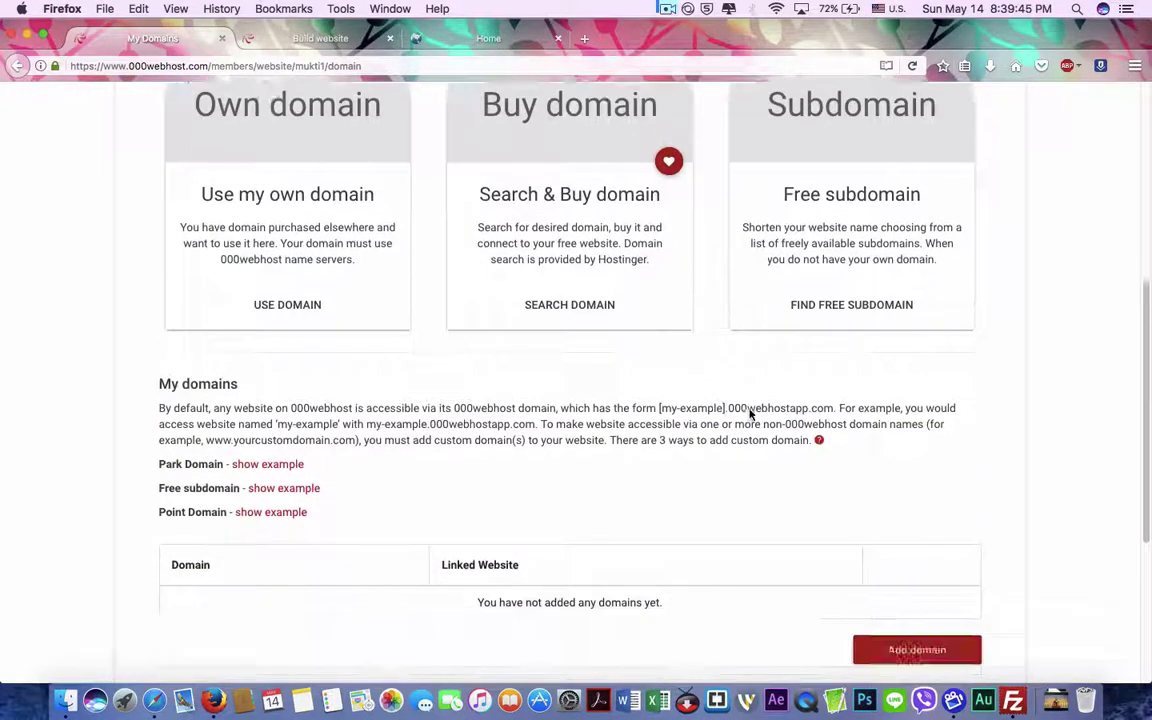
{"action": "scroll", "coordinate": [752, 413], "scroll_direction": "up", "scroll_amount": 10}
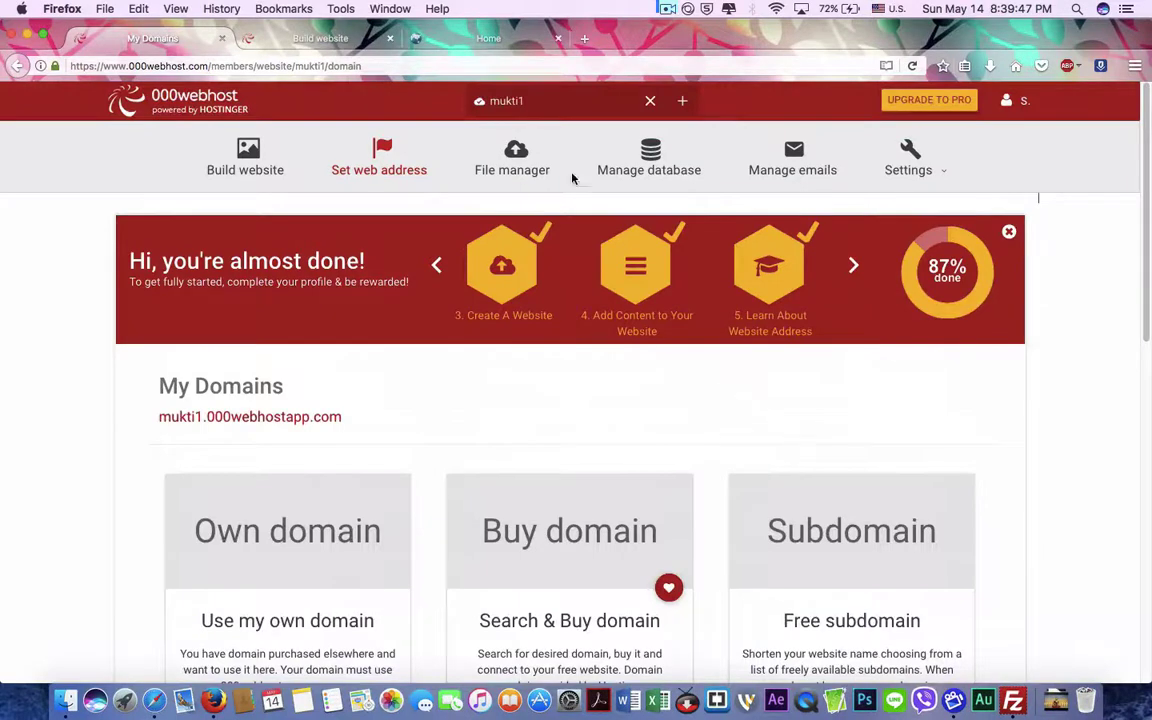
{"action": "mouse_move", "coordinate": [945, 175]}
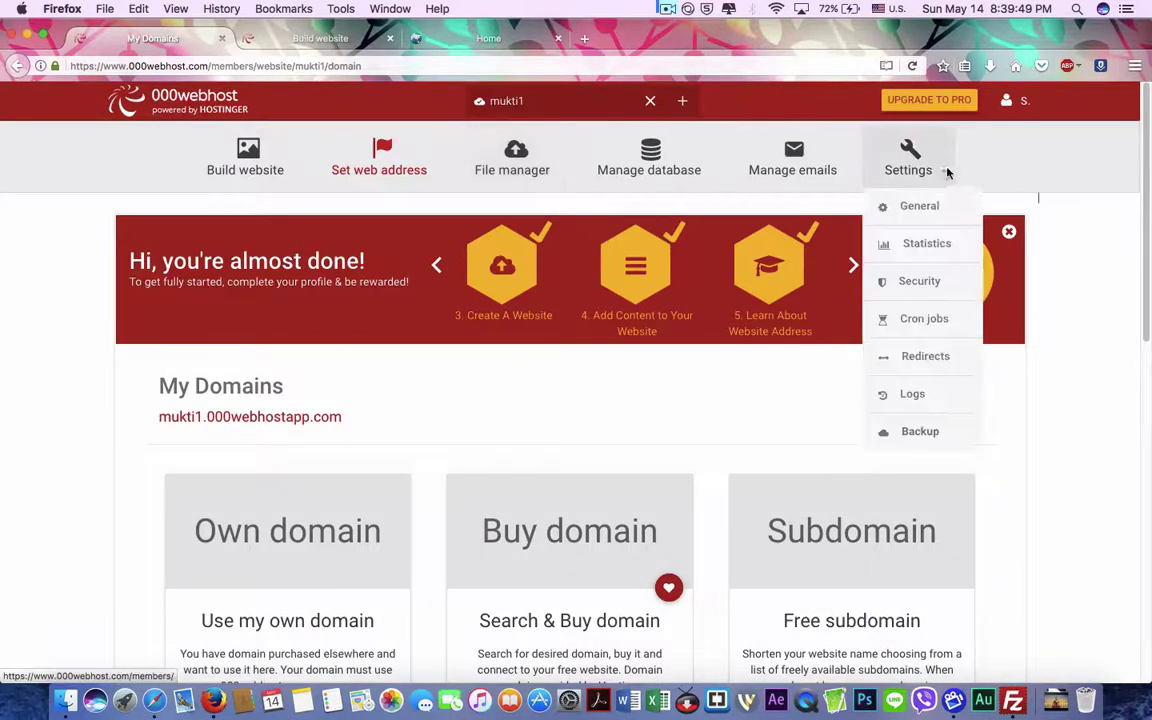
{"action": "left_click", "coordinate": [929, 210]}
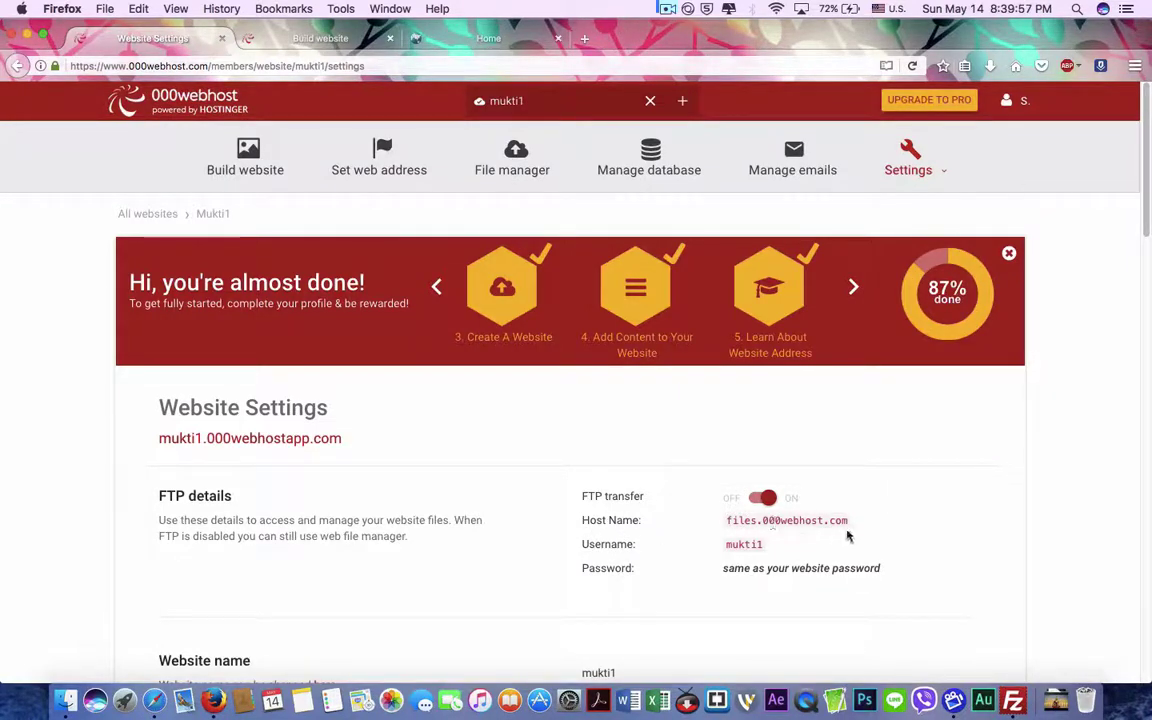
- Compare the website's FTP host name, username and password details with FileZilla's host, username and password fields
{"action": "left_click", "coordinate": [1013, 700]}
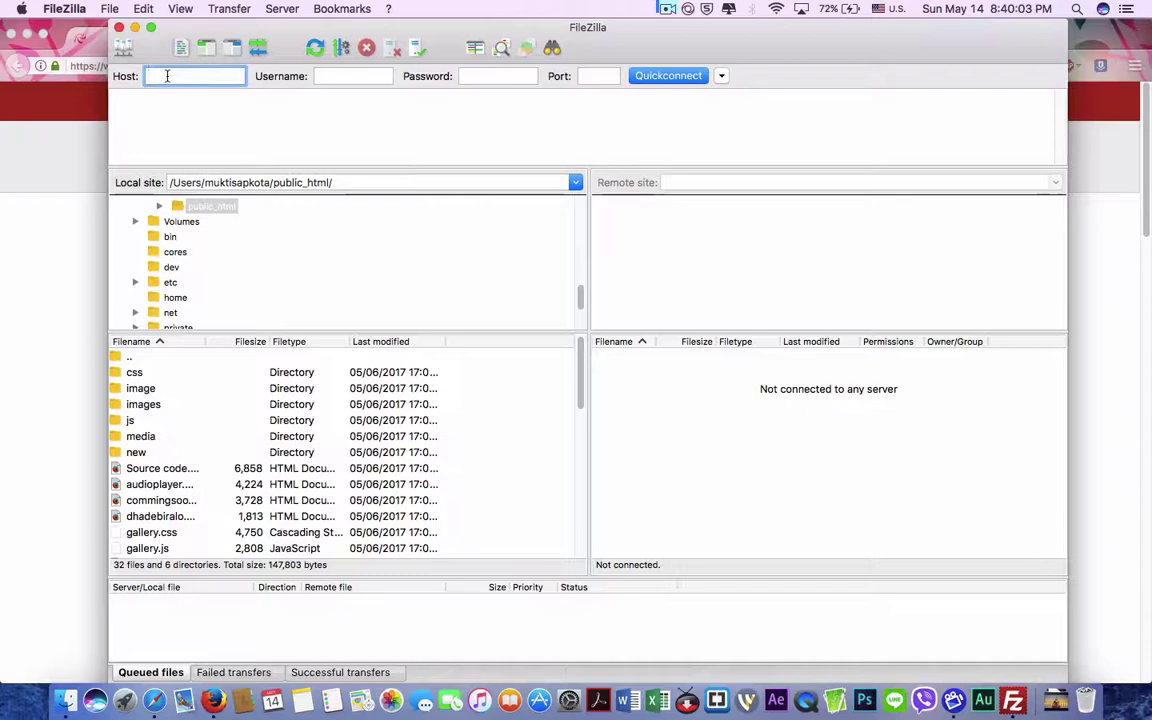
{"action": "left_click", "coordinate": [36, 247]}
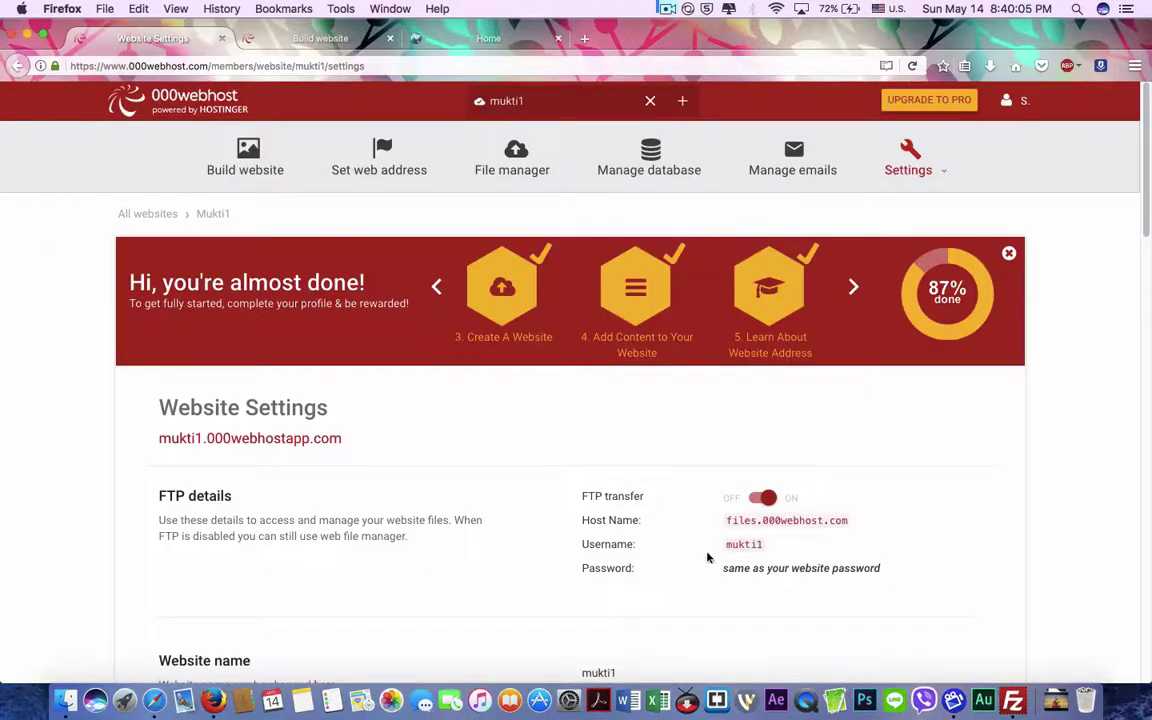
{"action": "left_click_drag", "start_coordinate": [725, 544], "coordinate": [770, 546]}
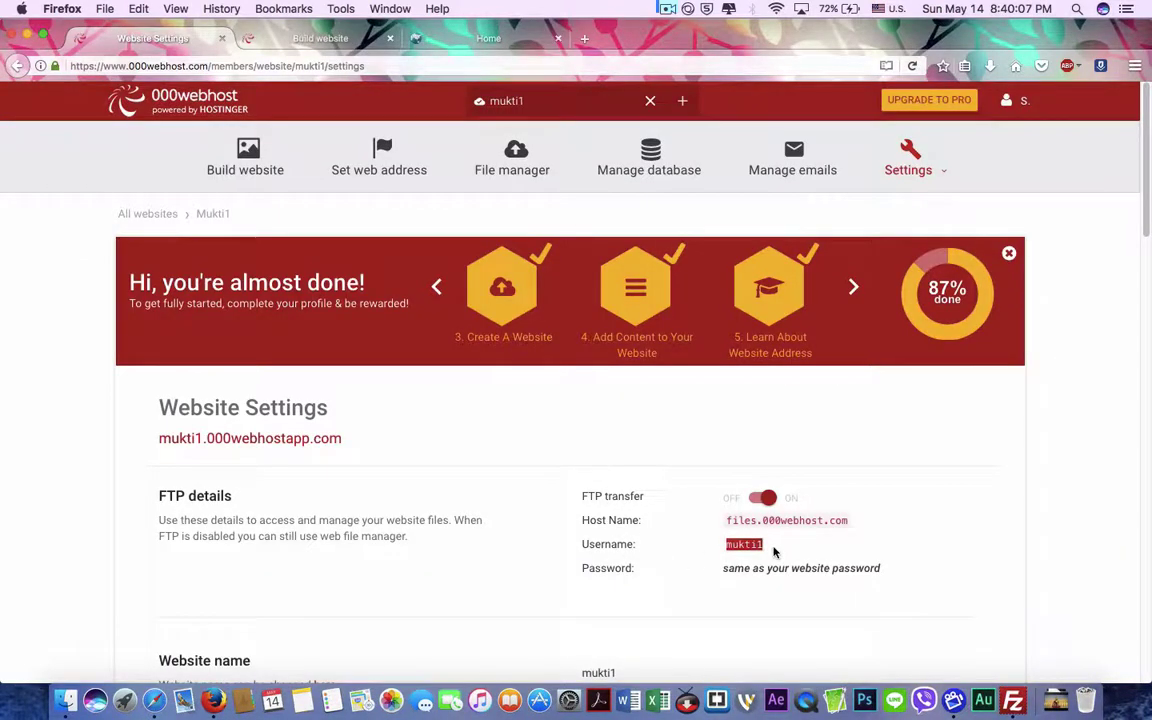
{"action": "left_click", "coordinate": [1013, 700]}
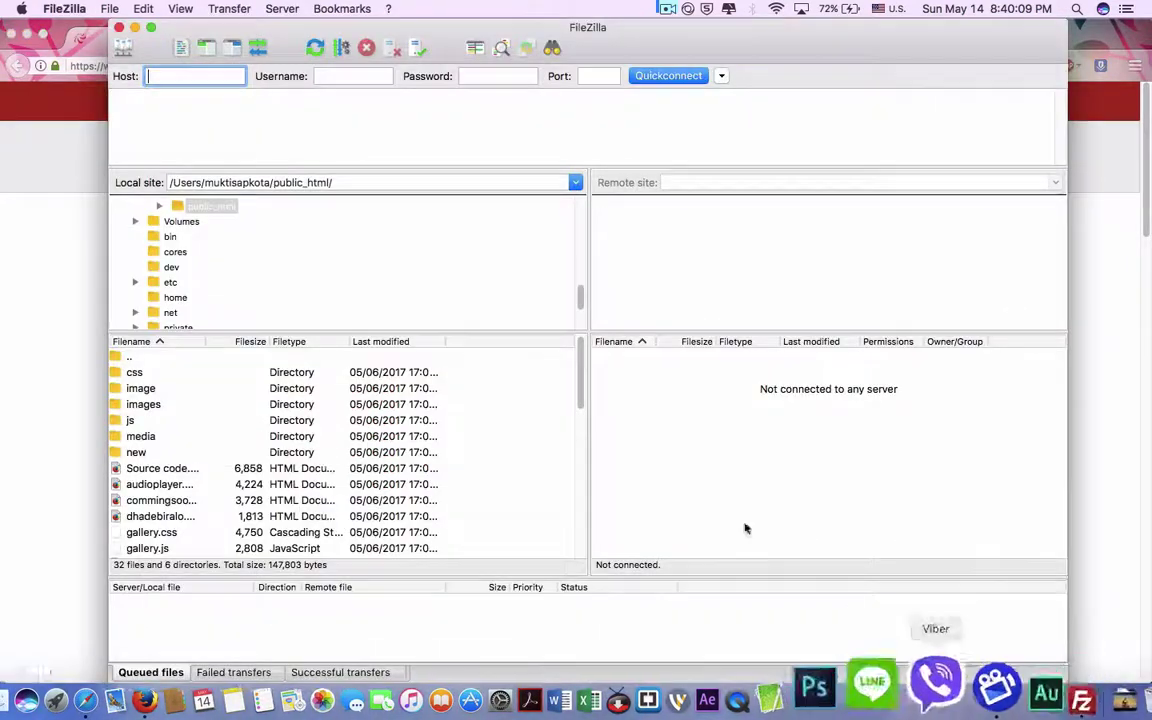
{"action": "left_click", "coordinate": [340, 75]}
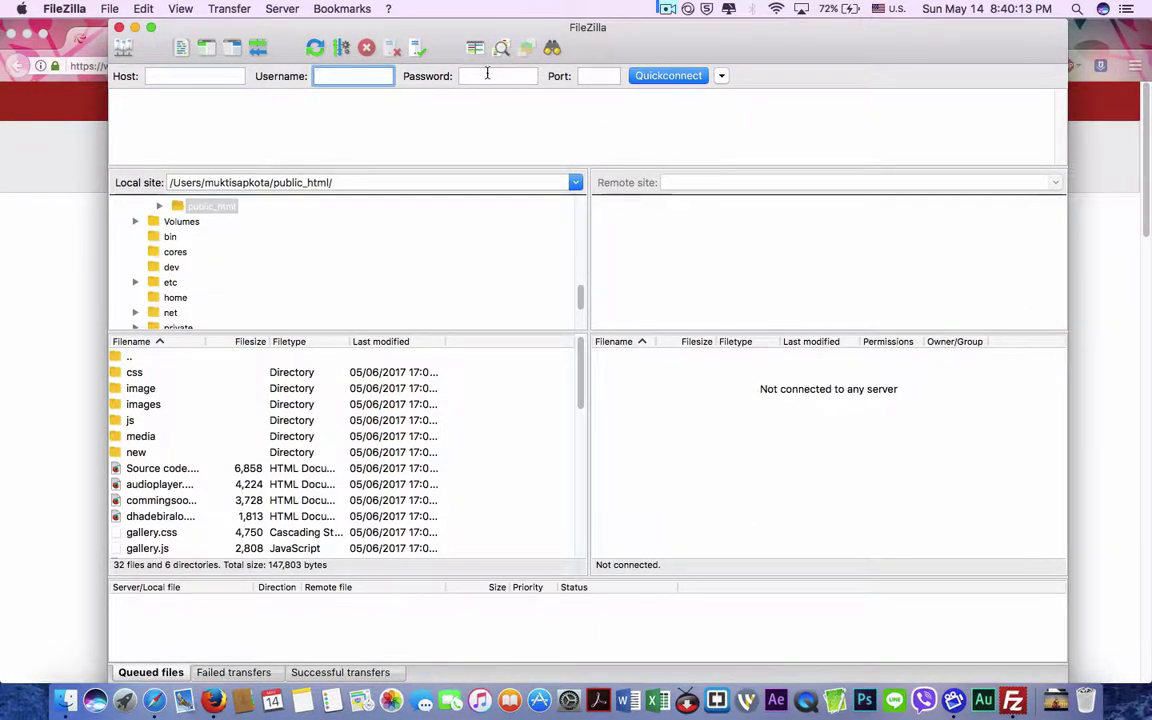
{"action": "left_click", "coordinate": [487, 75]}
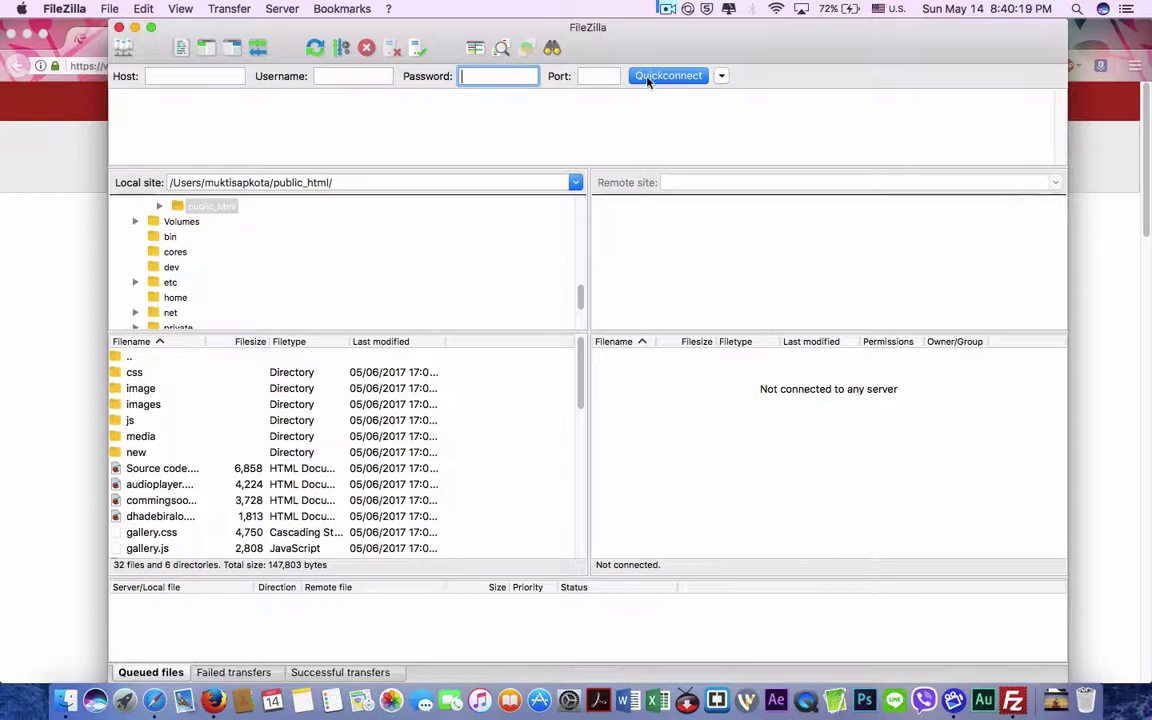
- Connect to the most recently used files.000webhost.com server from the quickconnect history and open its remote public_html folder
{"action": "left_click", "coordinate": [722, 77]}
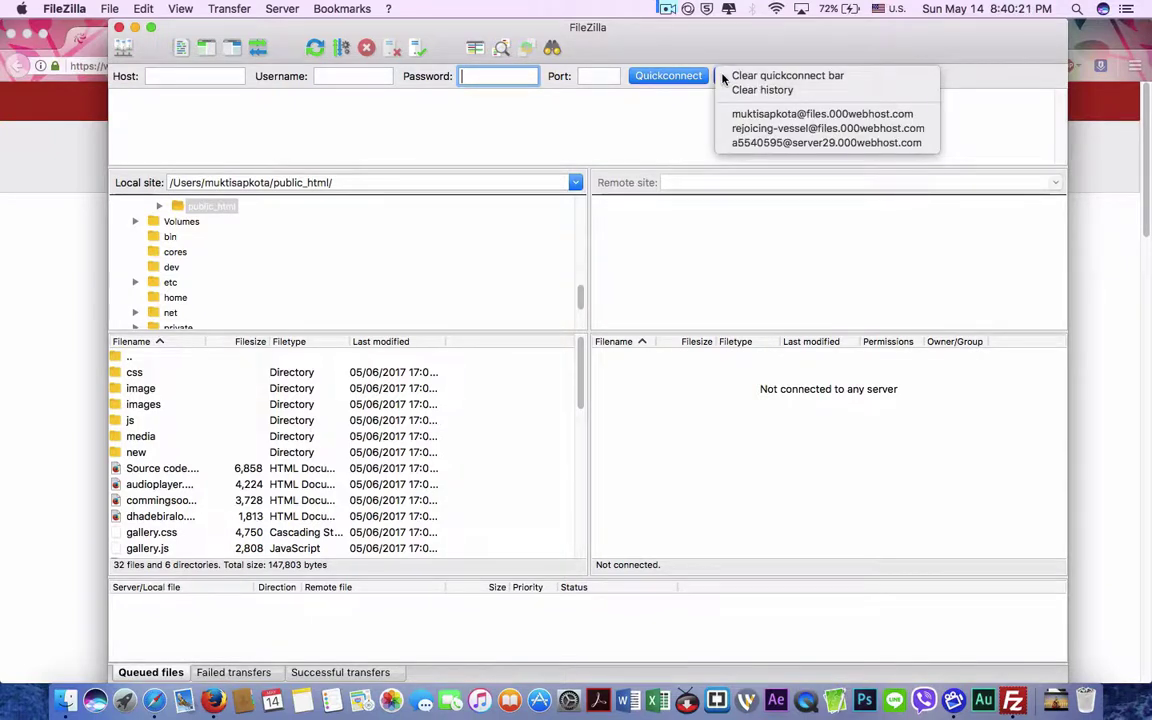
{"action": "left_click", "coordinate": [760, 114]}
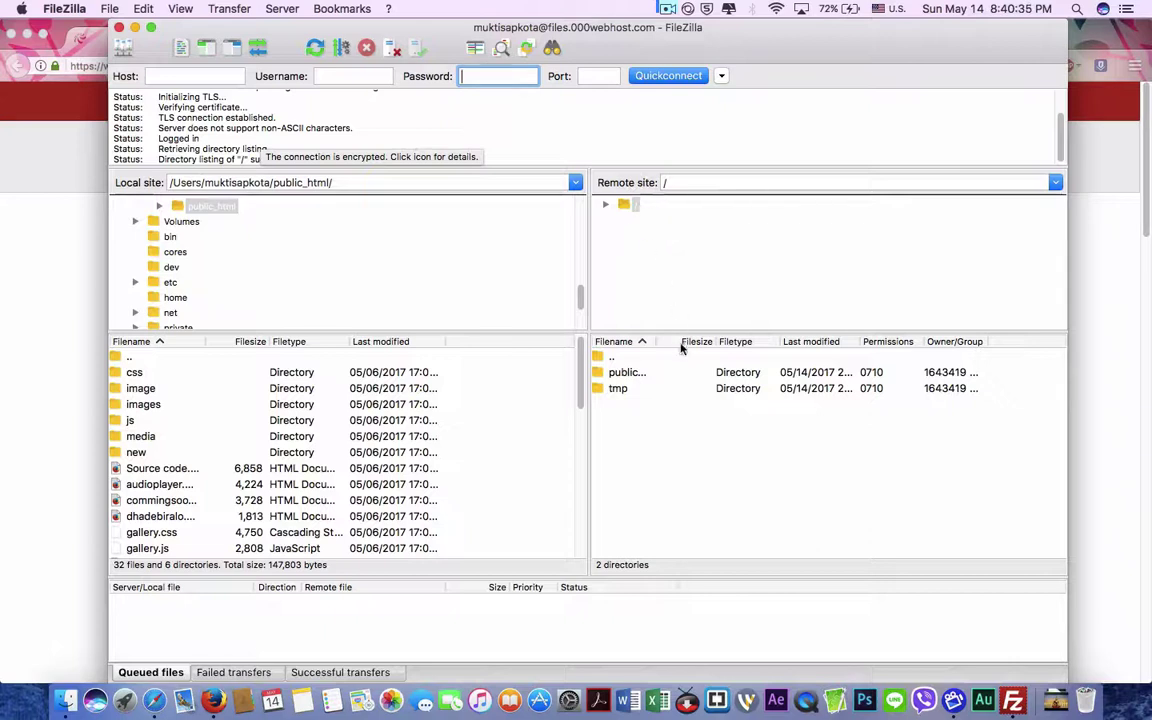
{"action": "double_click", "coordinate": [628, 373]}
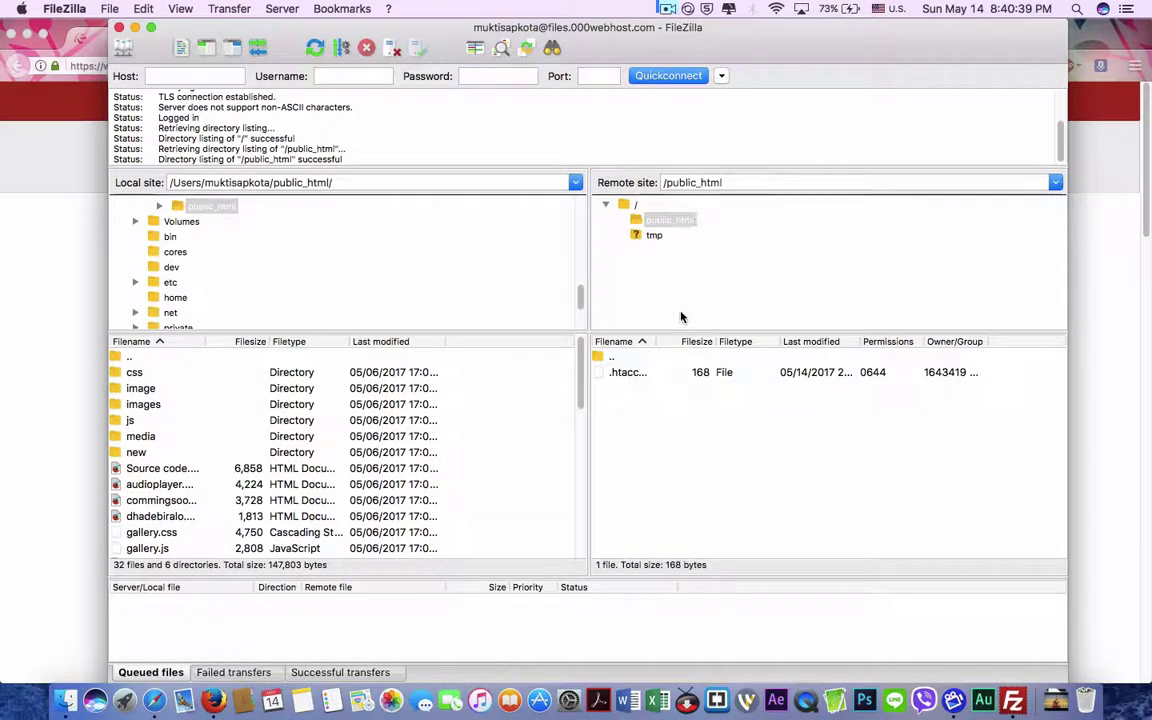
- Delete the .htaccess file from the remote public_html folder and confirm the deletion
{"action": "left_click", "coordinate": [629, 374]}
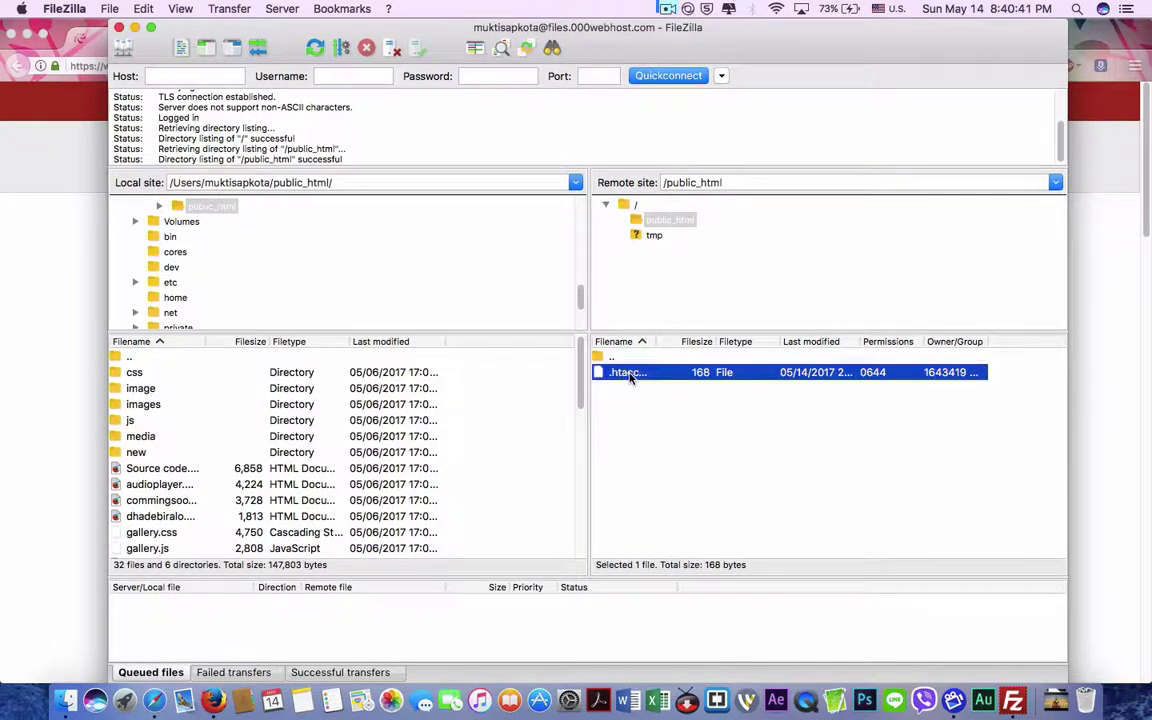
{"action": "right_click", "coordinate": [629, 374]}
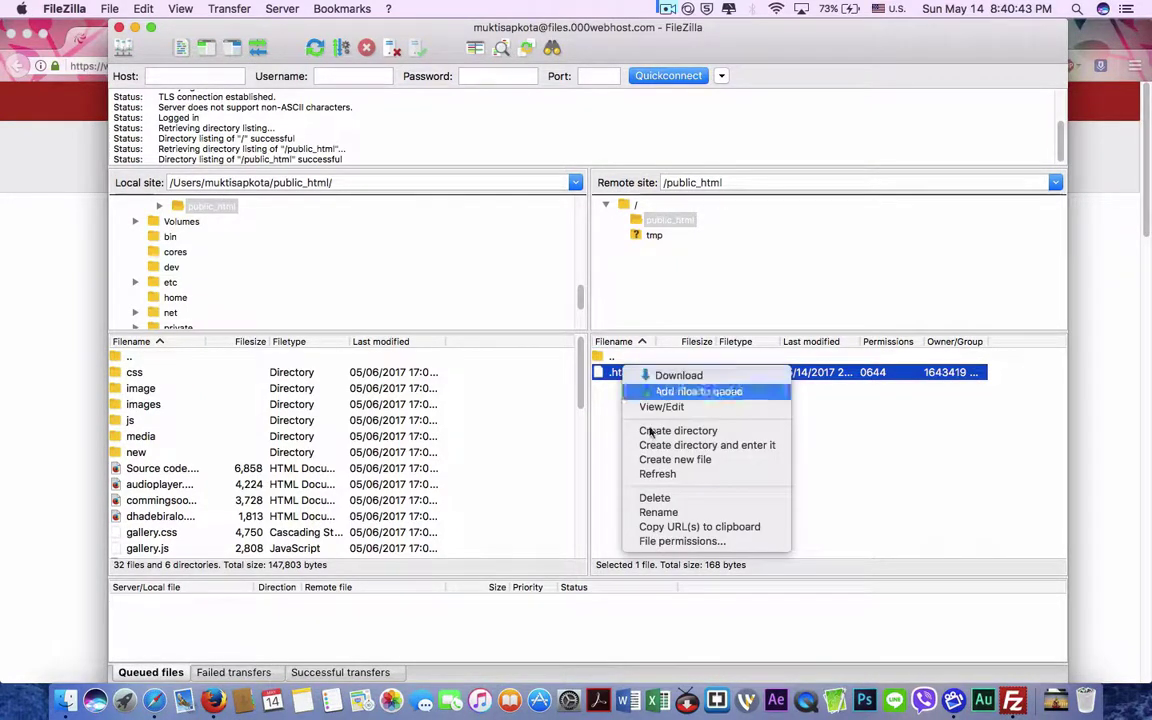
{"action": "left_click", "coordinate": [661, 500]}
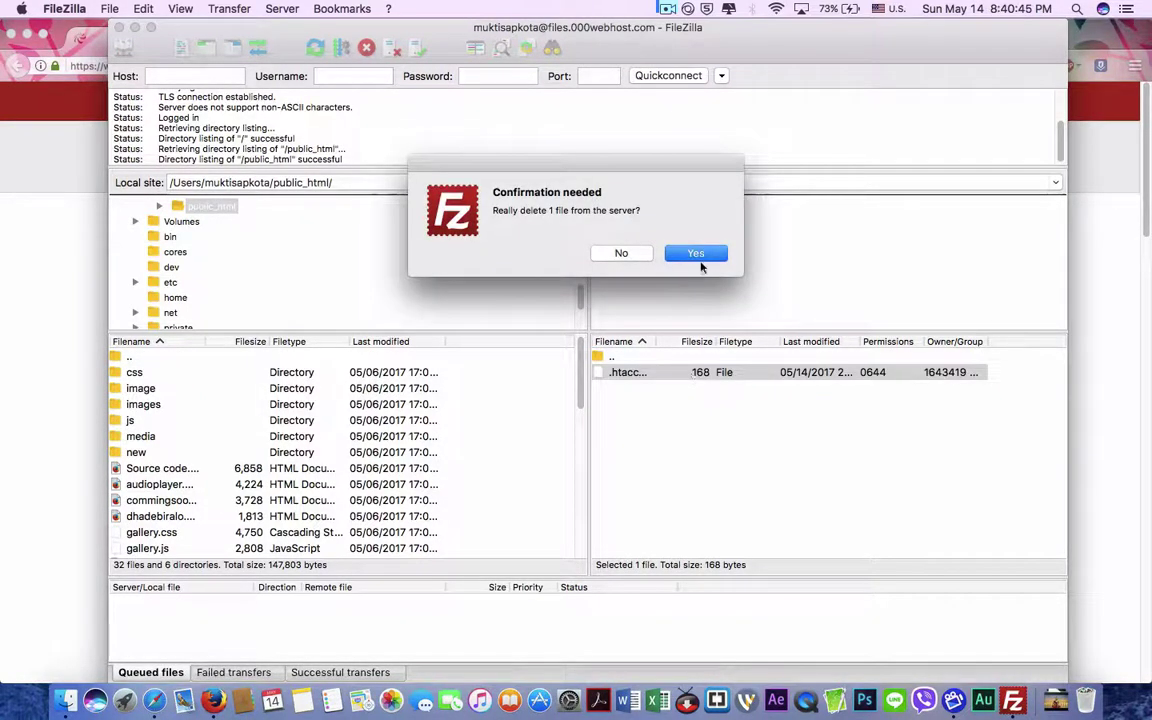
{"action": "left_click", "coordinate": [697, 256]}
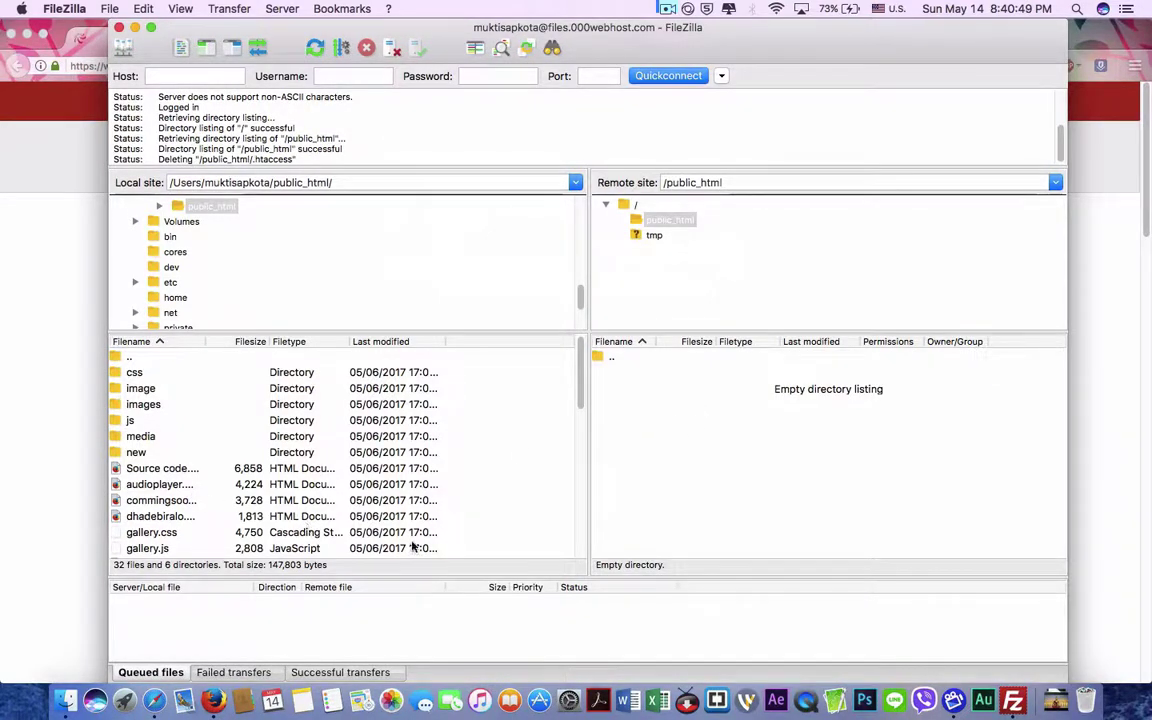
{"action": "left_click", "coordinate": [210, 207]}
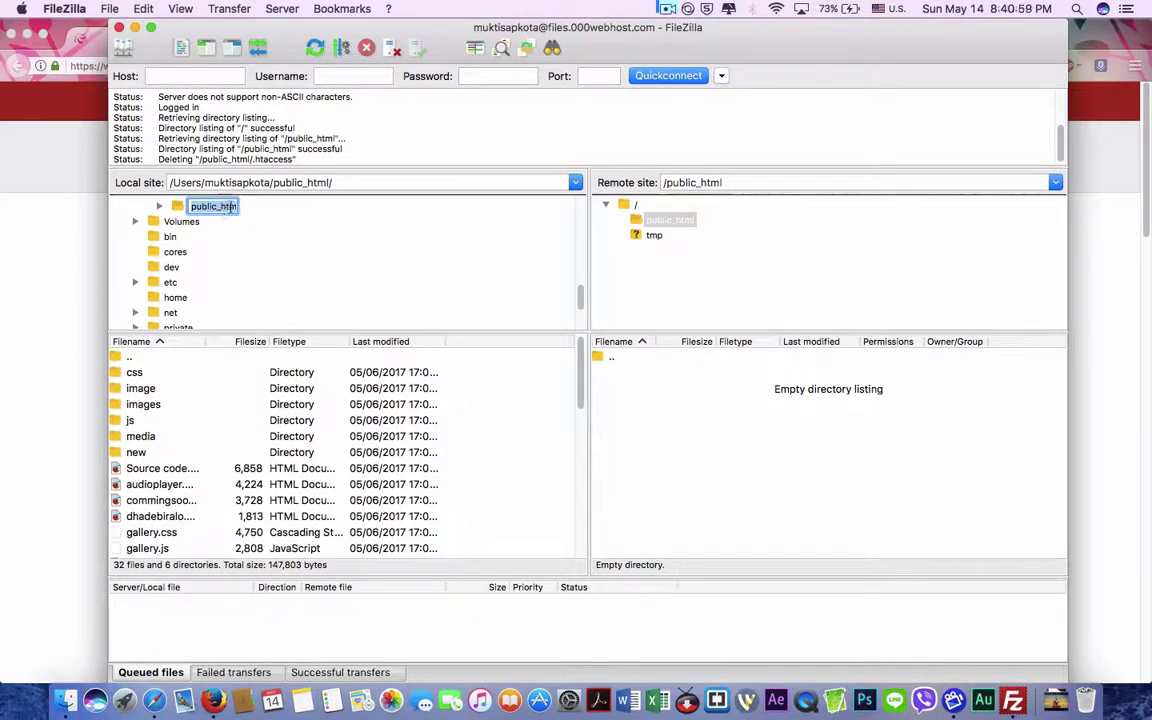
{"action": "left_click", "coordinate": [227, 208]}
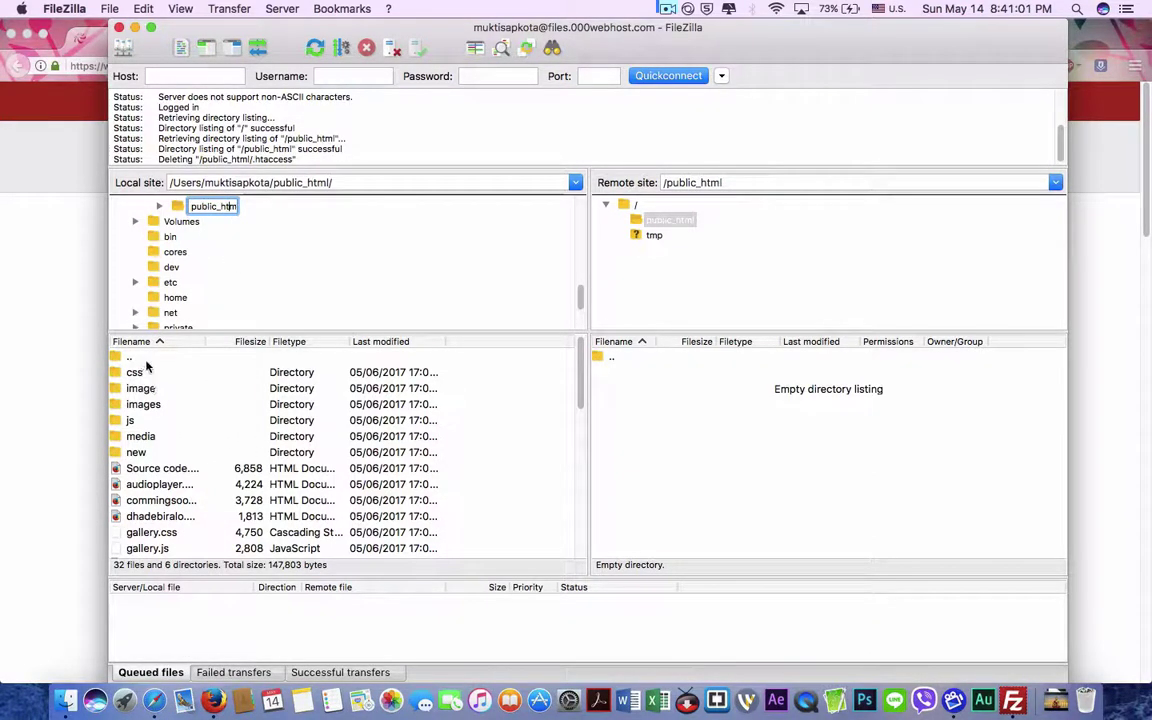
{"action": "scroll", "coordinate": [359, 468], "scroll_direction": "down", "scroll_amount": 10}
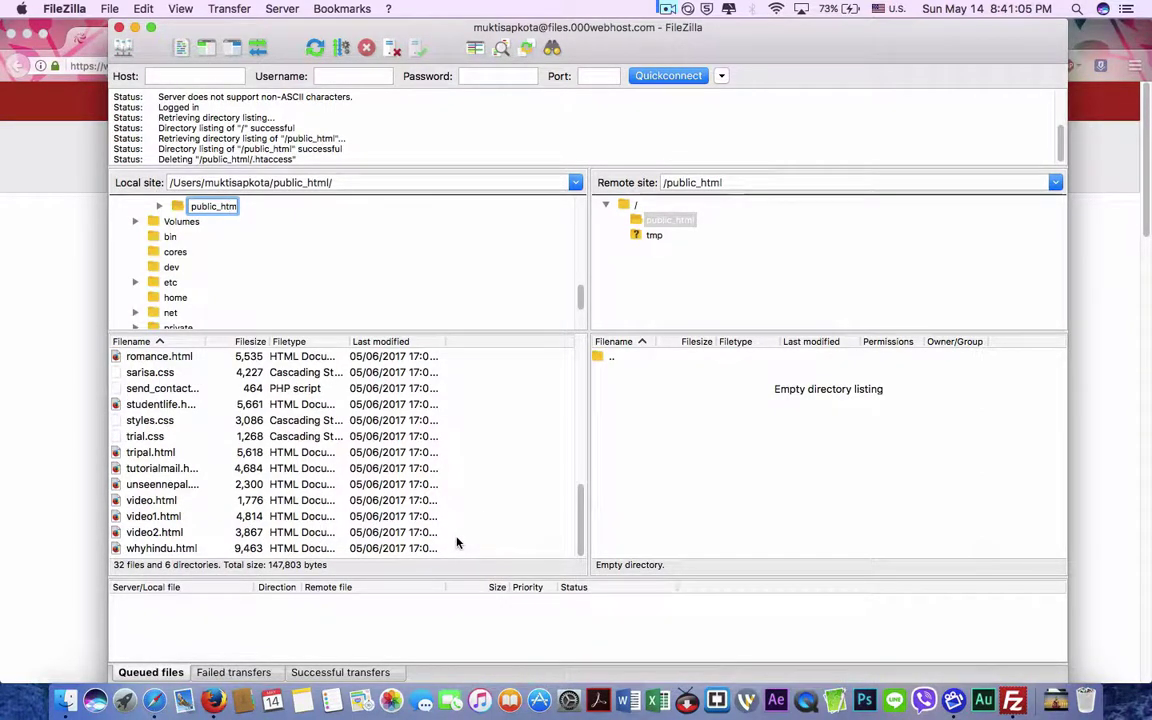
{"action": "key", "text": "Escape"}
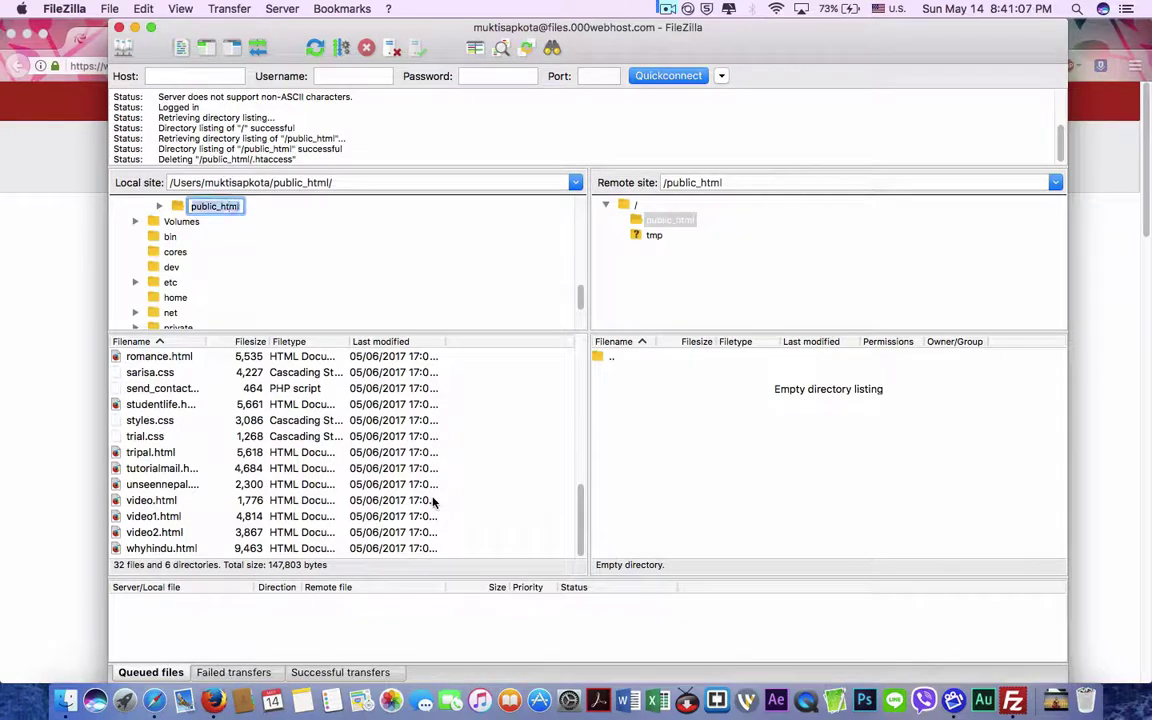
- Upload all files and folders from the local public_html folder to the remote public_html folder
{"action": "left_click", "coordinate": [440, 483]}
{"action": "key", "text": "super+a"}
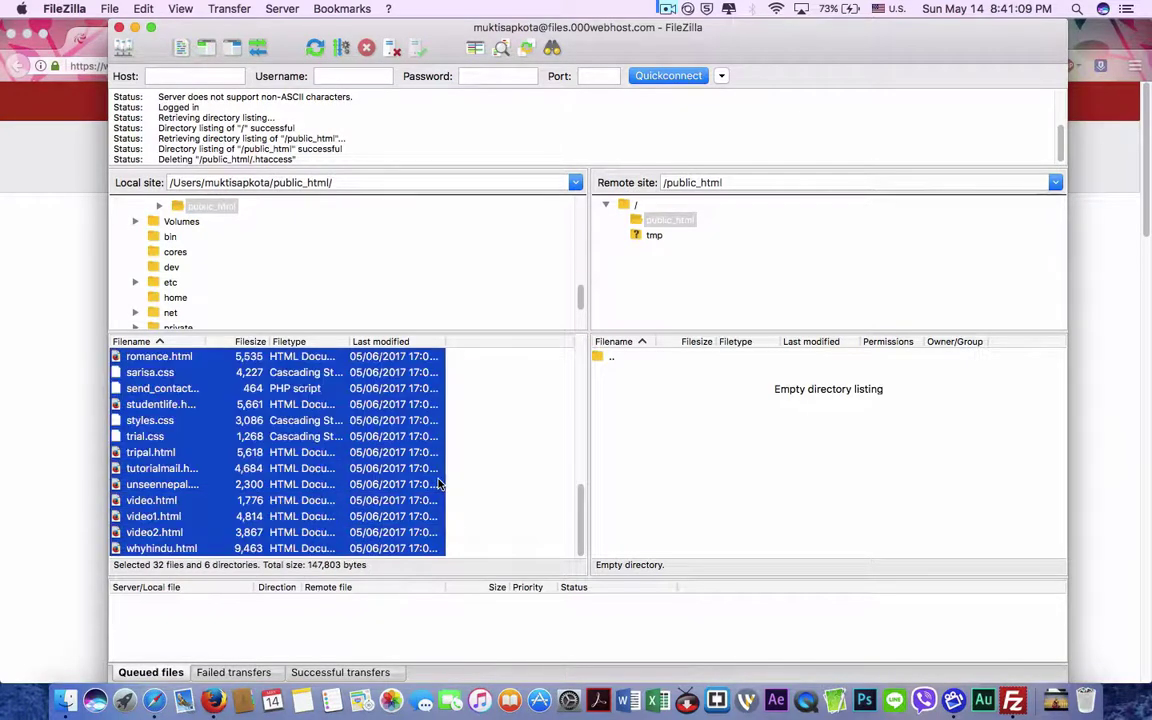
{"action": "right_click", "coordinate": [355, 447]}
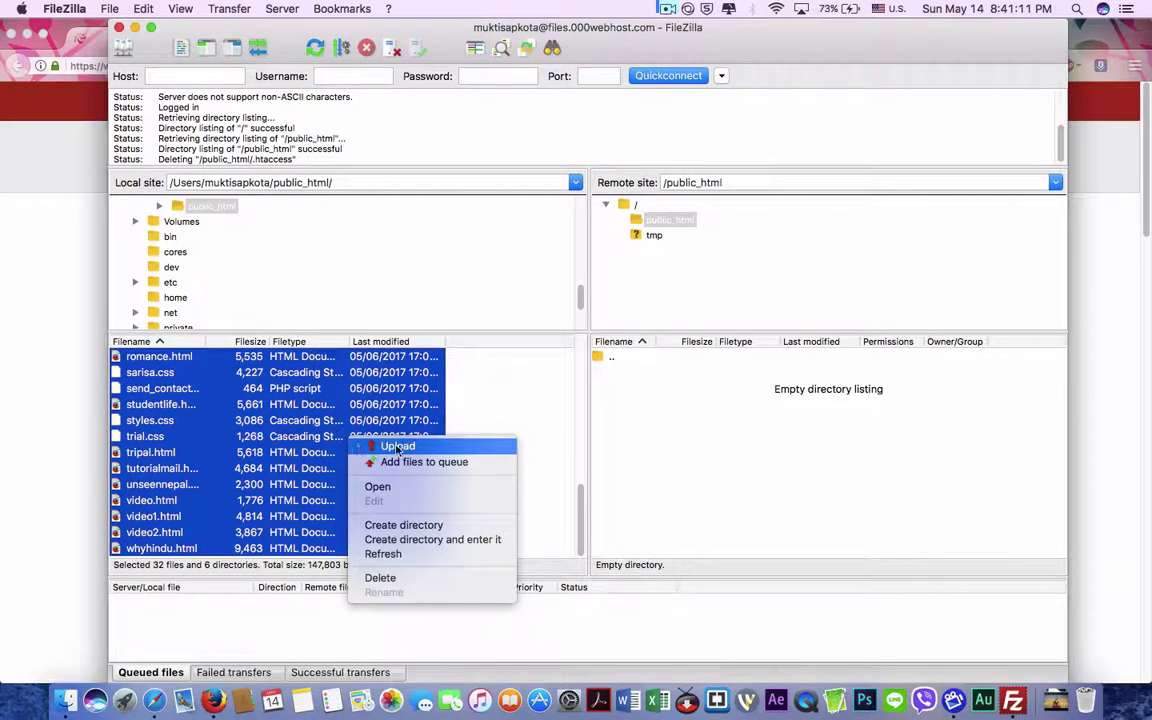
{"action": "left_click", "coordinate": [397, 447]}
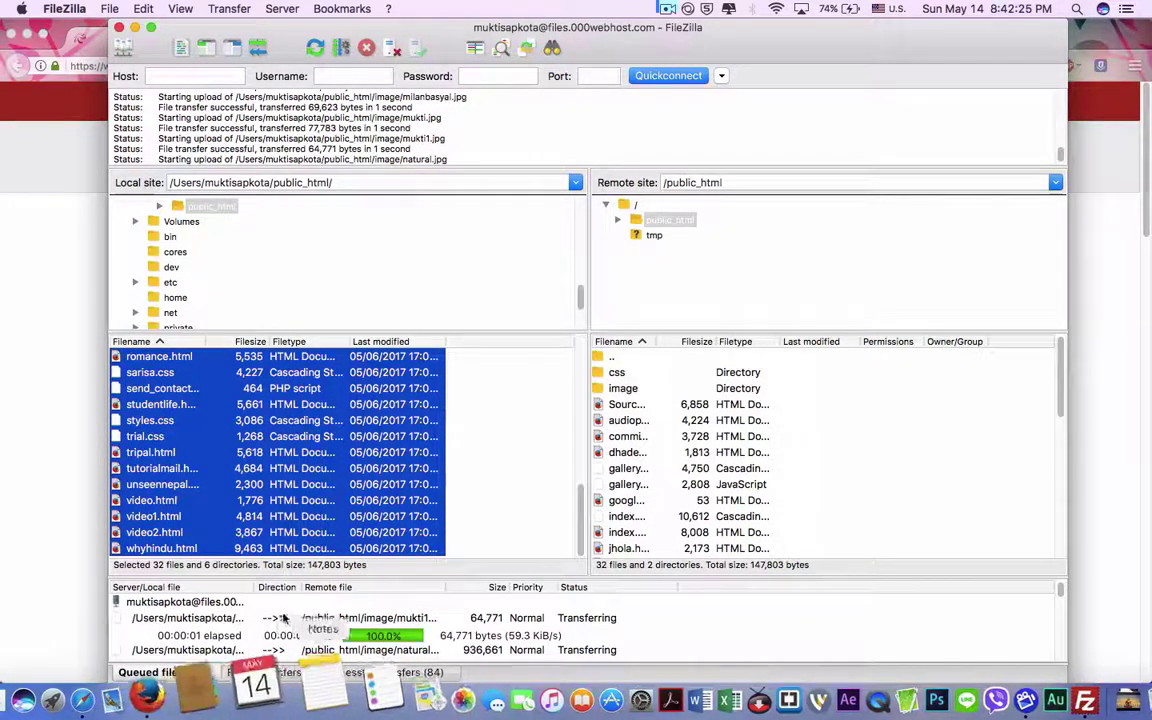
- Check the failed and successful transfers, and look through the uploaded files in the remote public_html folder
{"action": "left_click", "coordinate": [273, 676]}
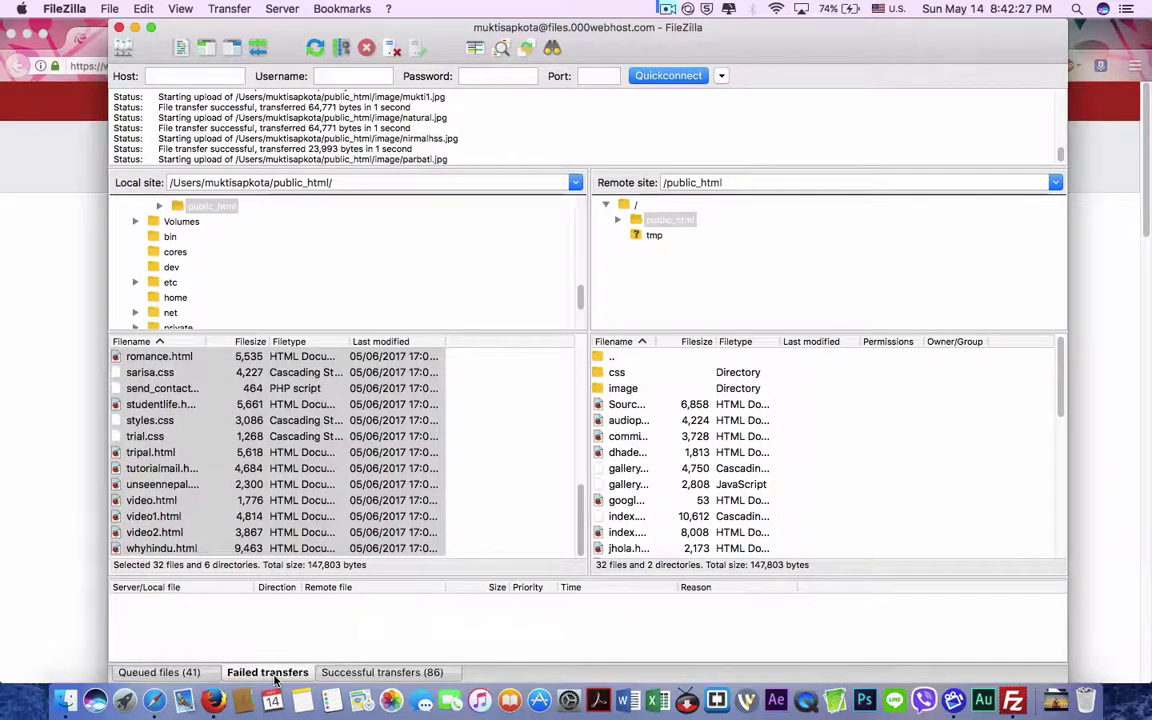
{"action": "left_click", "coordinate": [341, 676]}
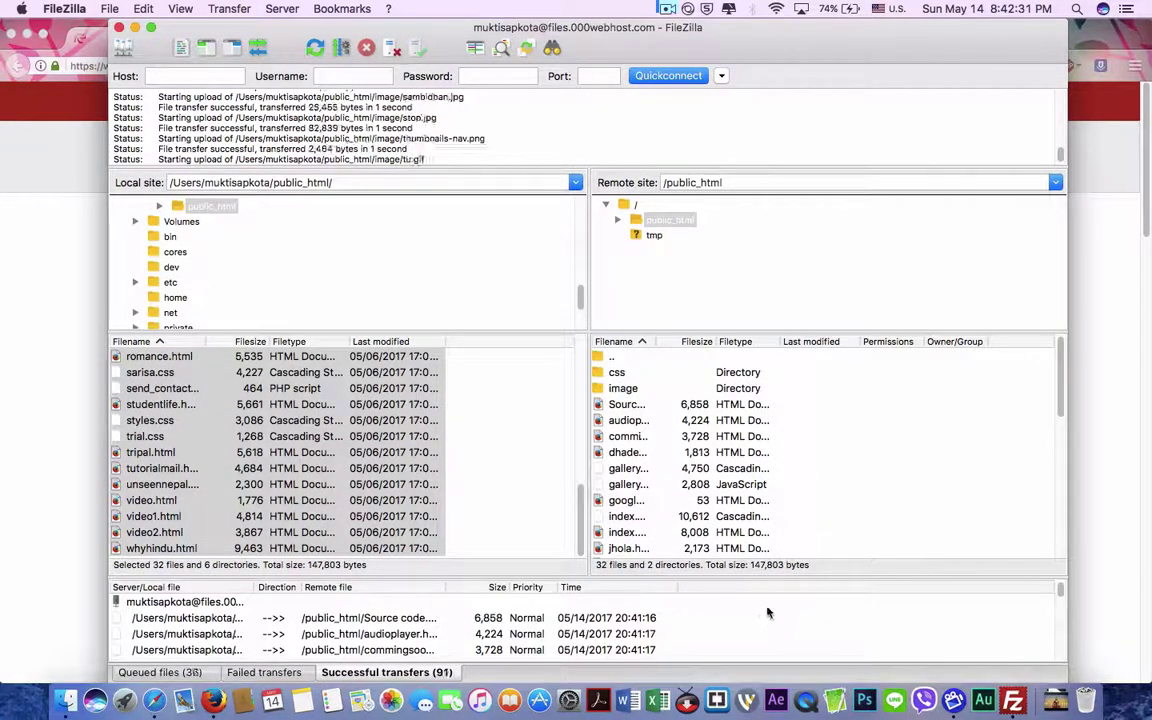
{"action": "scroll", "coordinate": [775, 515], "scroll_direction": "down", "scroll_amount": 7}
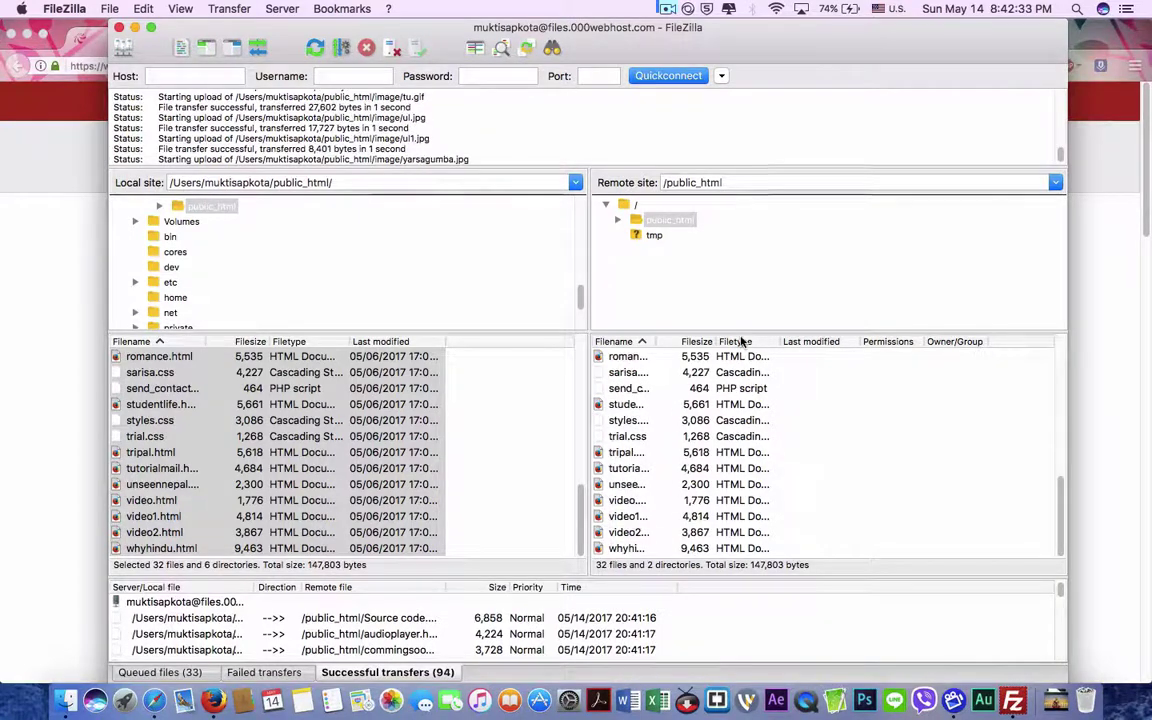
{"action": "scroll", "coordinate": [785, 400], "scroll_direction": "down", "scroll_amount": 7}
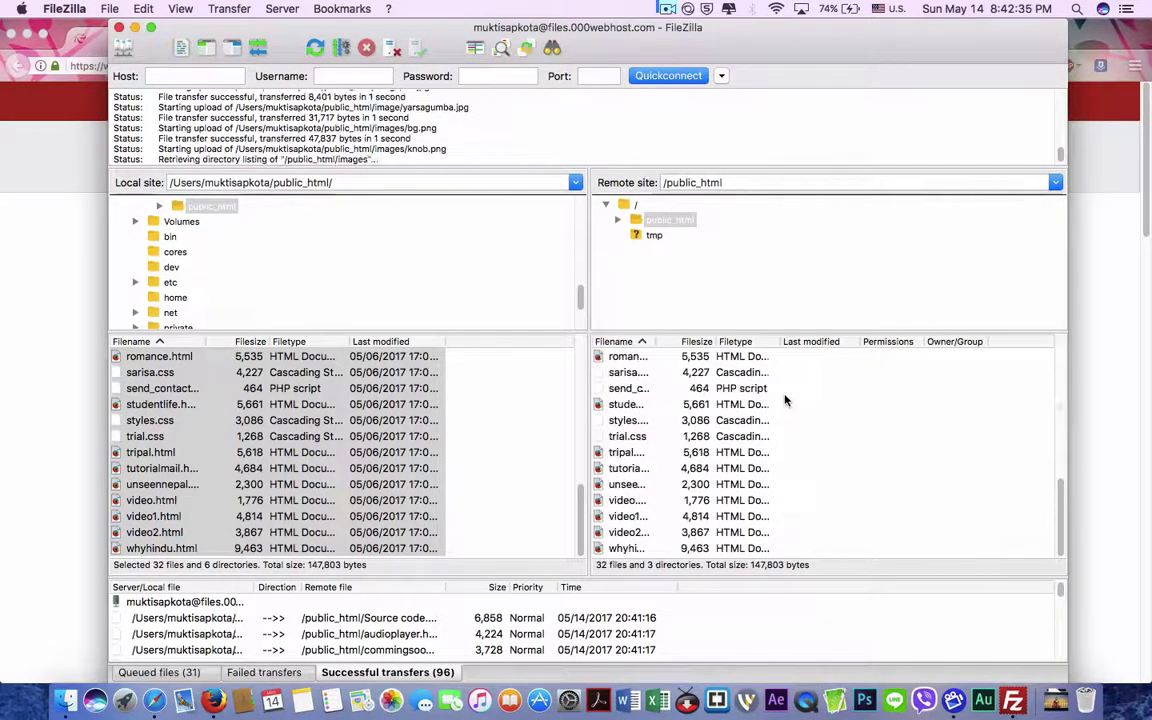
{"action": "scroll", "coordinate": [785, 400], "scroll_direction": "up", "scroll_amount": 8}
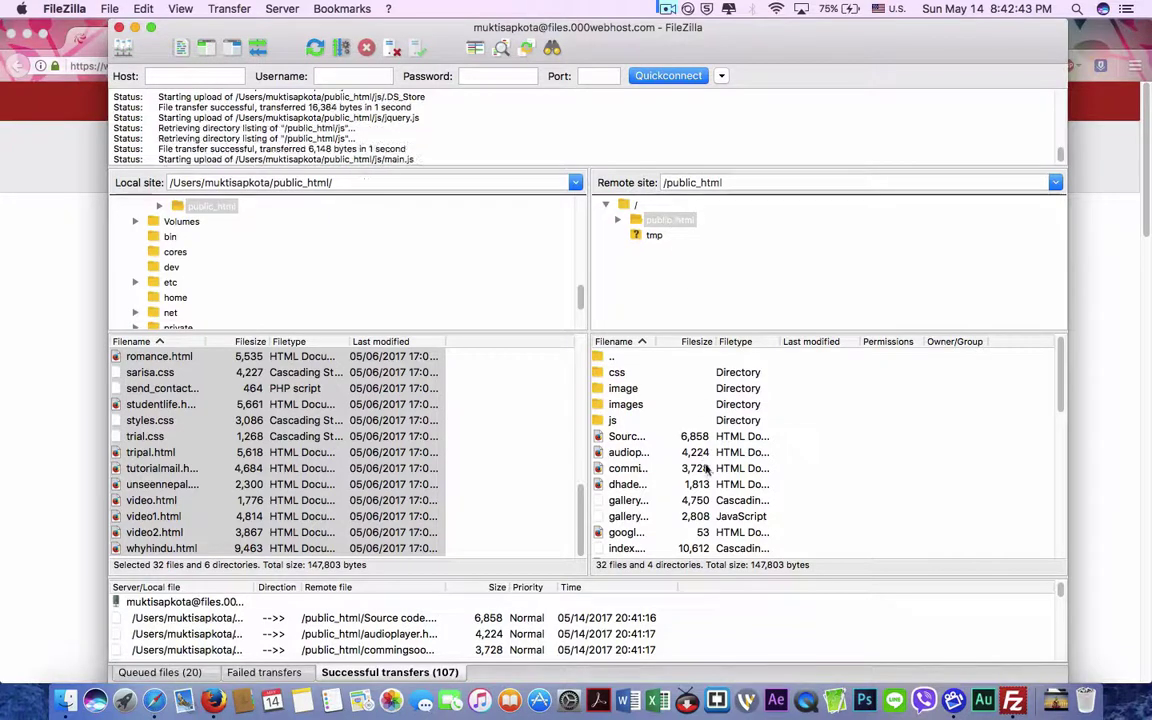
- Look through the remaining files in the remote public_html folder, close FileZilla and switch to the Home page open in Firefox
{"action": "scroll", "coordinate": [700, 460], "scroll_direction": "down", "scroll_amount": 10}
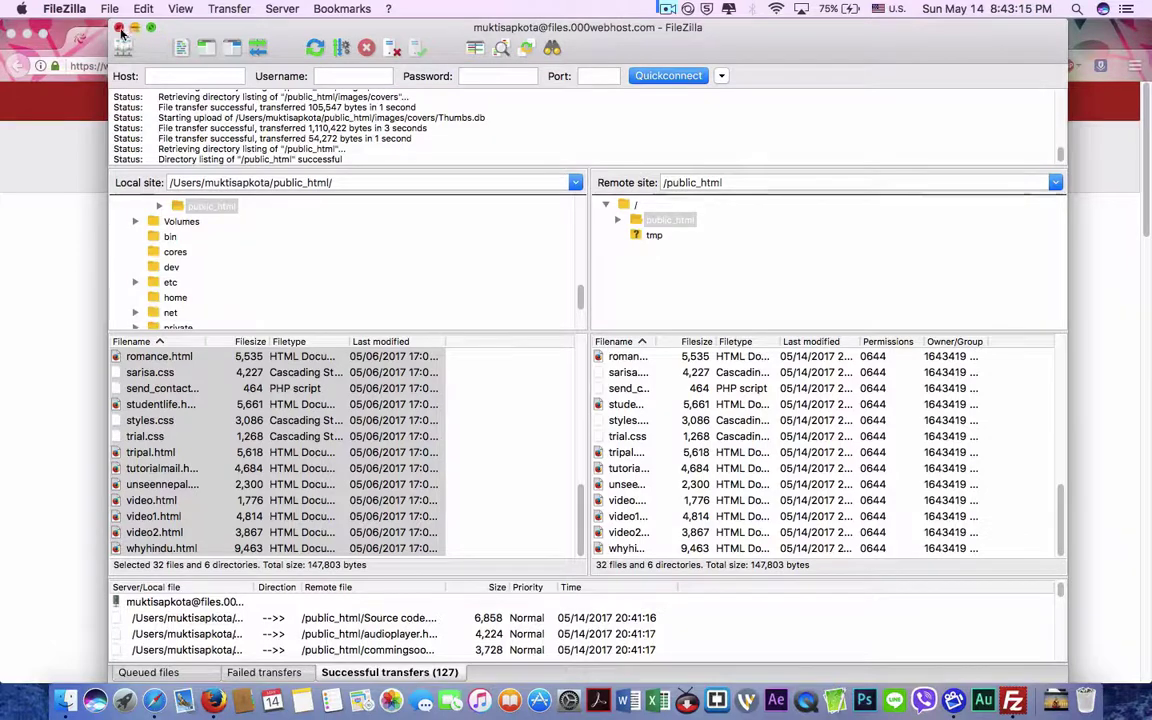
{"action": "left_click", "coordinate": [119, 28]}
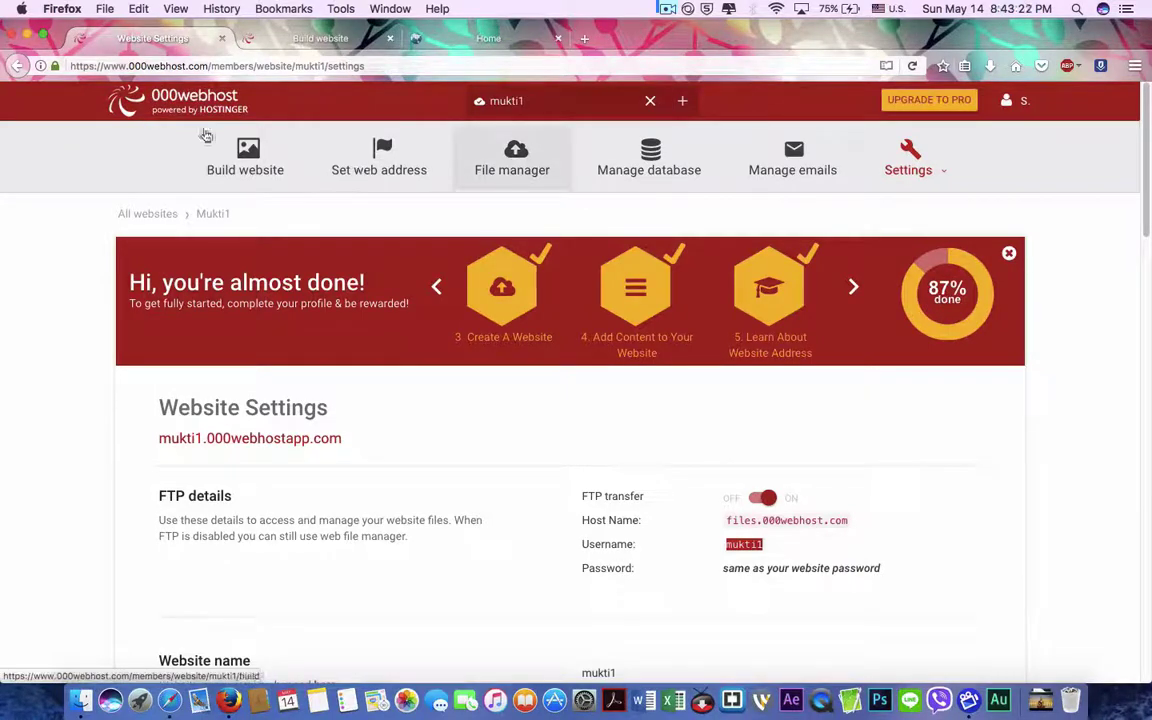
{"action": "left_click", "coordinate": [470, 39]}
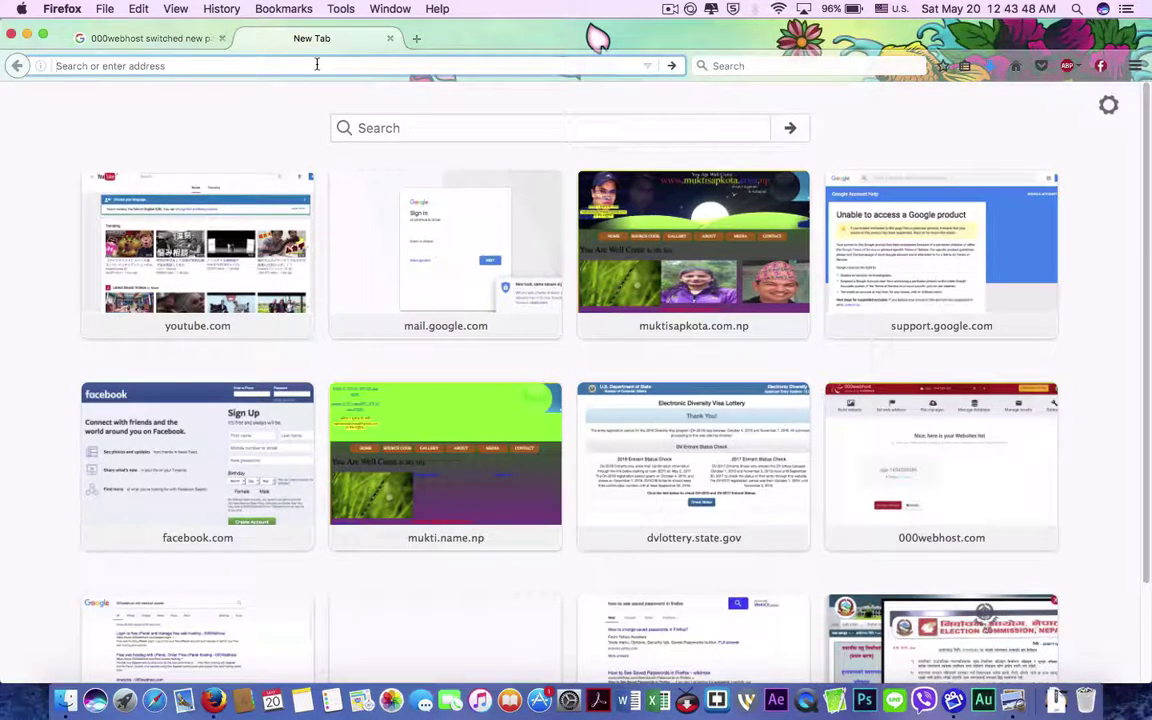
- Load the site's custom .com.np domain and dismiss its welcome message to look over the uploaded home page
{"action": "left_click", "coordinate": [316, 65]}
{"action": "type", "text": "w"}
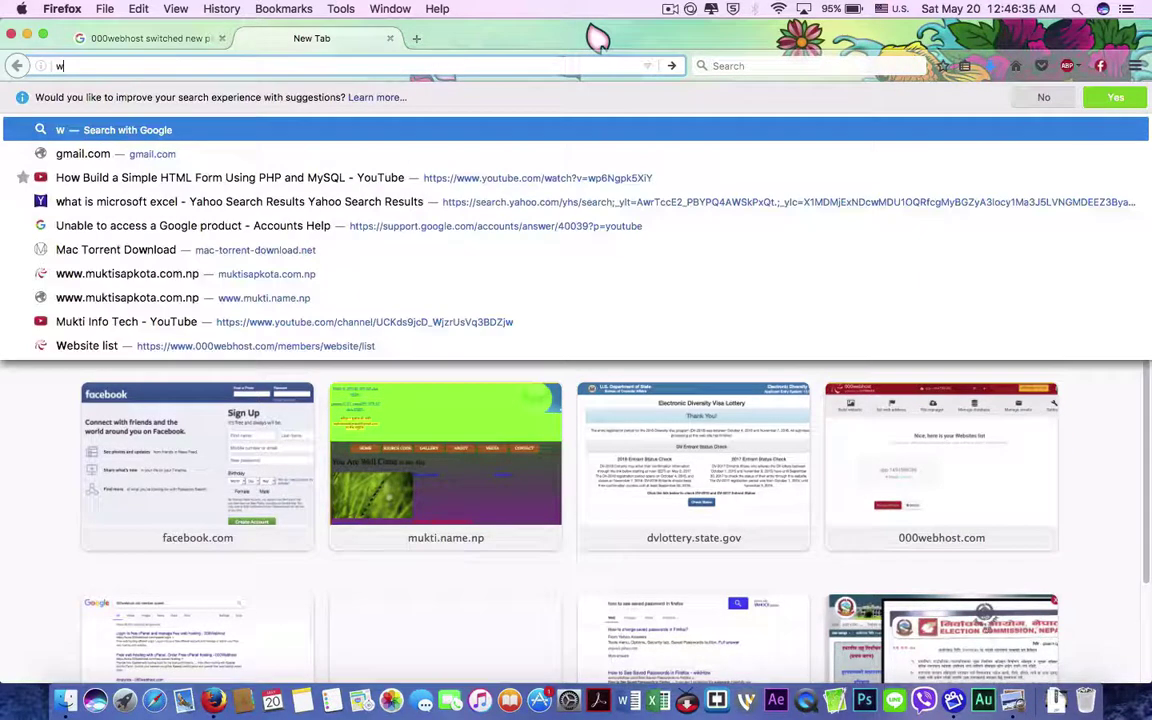
{"action": "type", "text": "ww"}
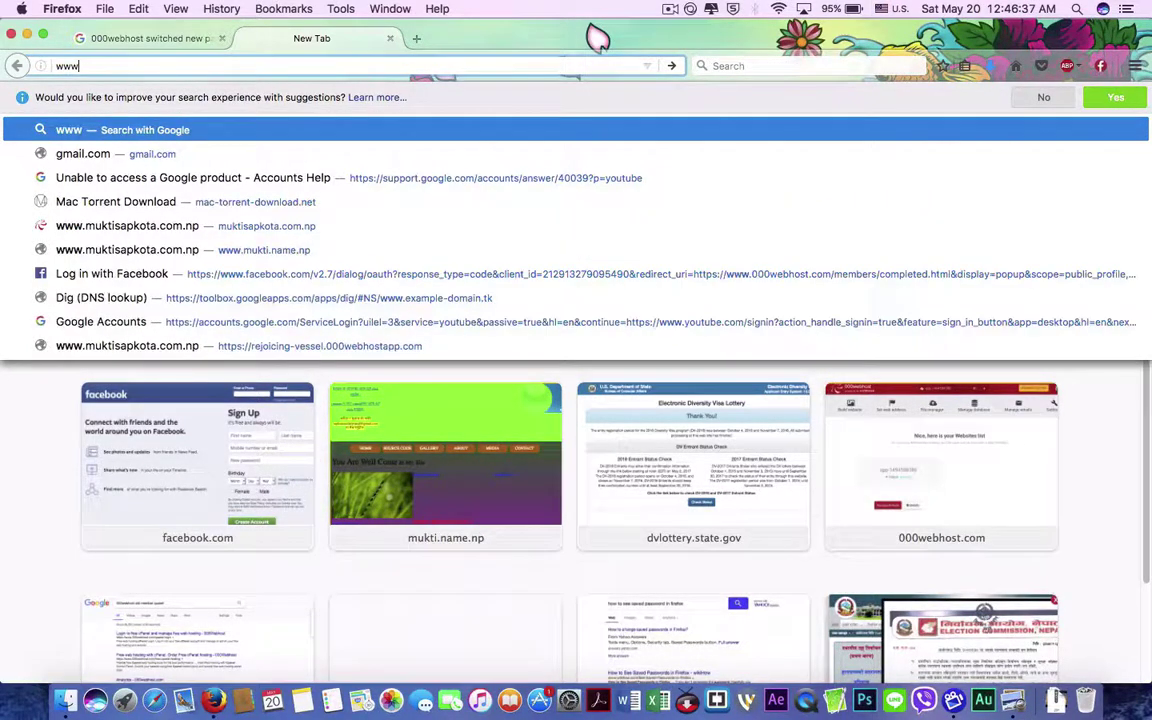
{"action": "type", "text": ".mukti"}
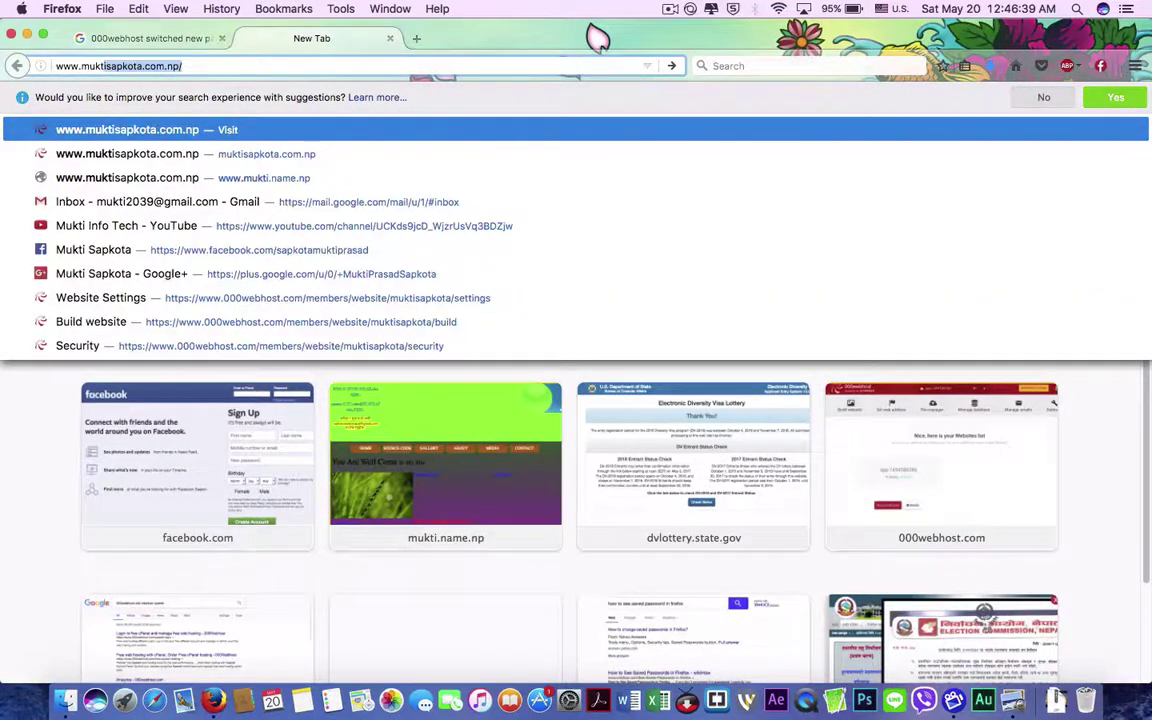
{"action": "type", "text": "sa"}
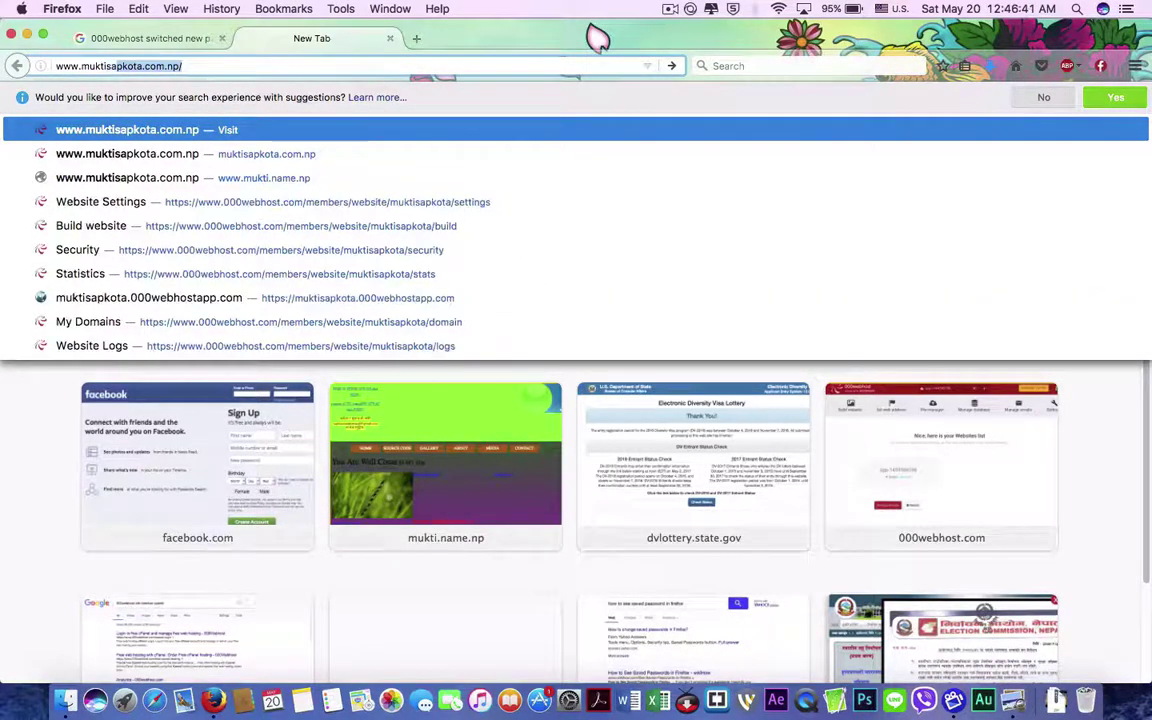
{"action": "type", "text": "pkoy"}
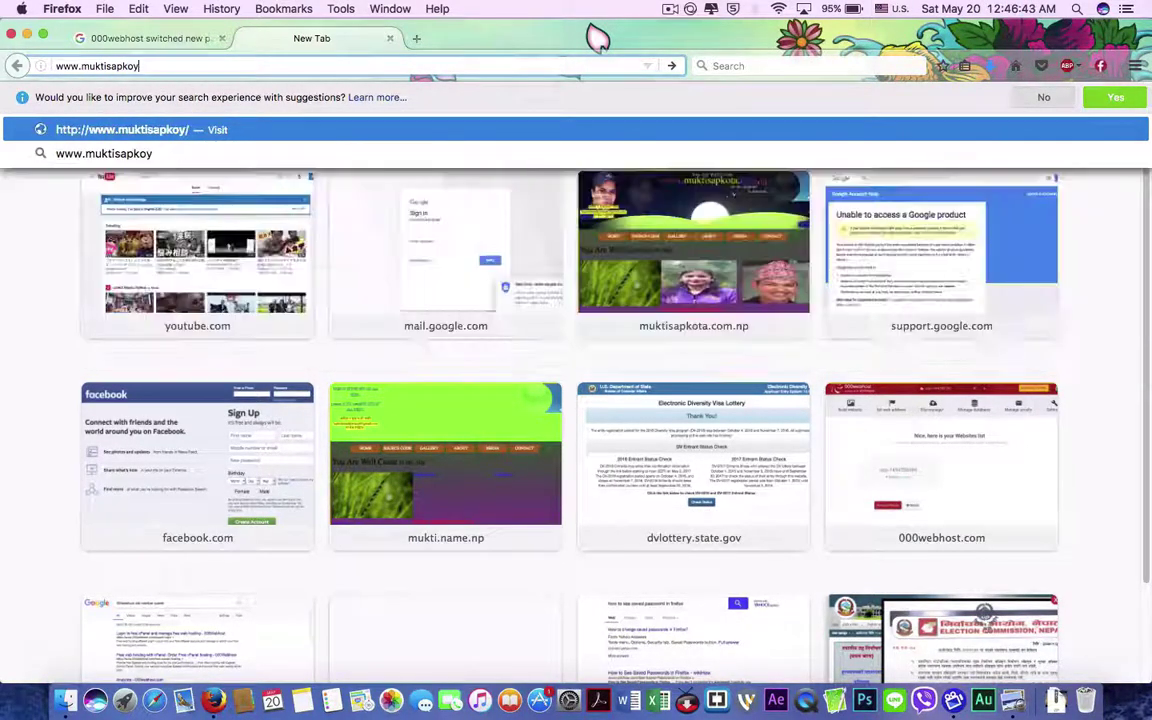
{"action": "key", "text": "BackSpace"}
{"action": "type", "text": "ta."}
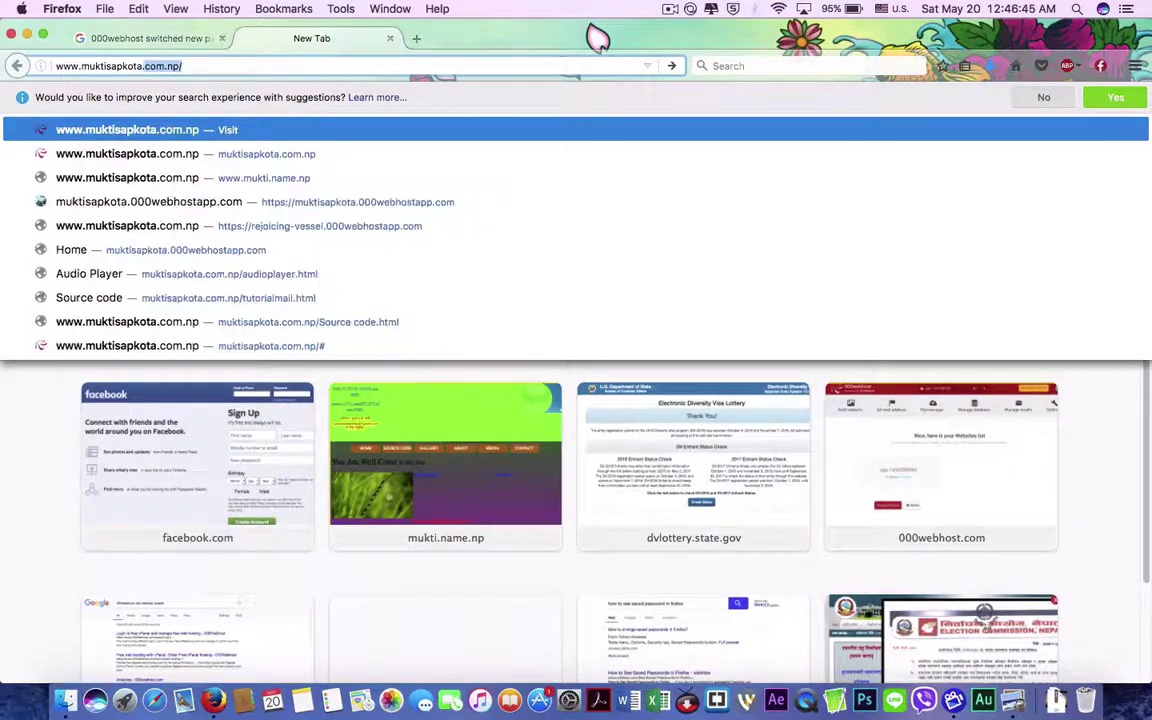
{"action": "type", "text": "com.np/"}
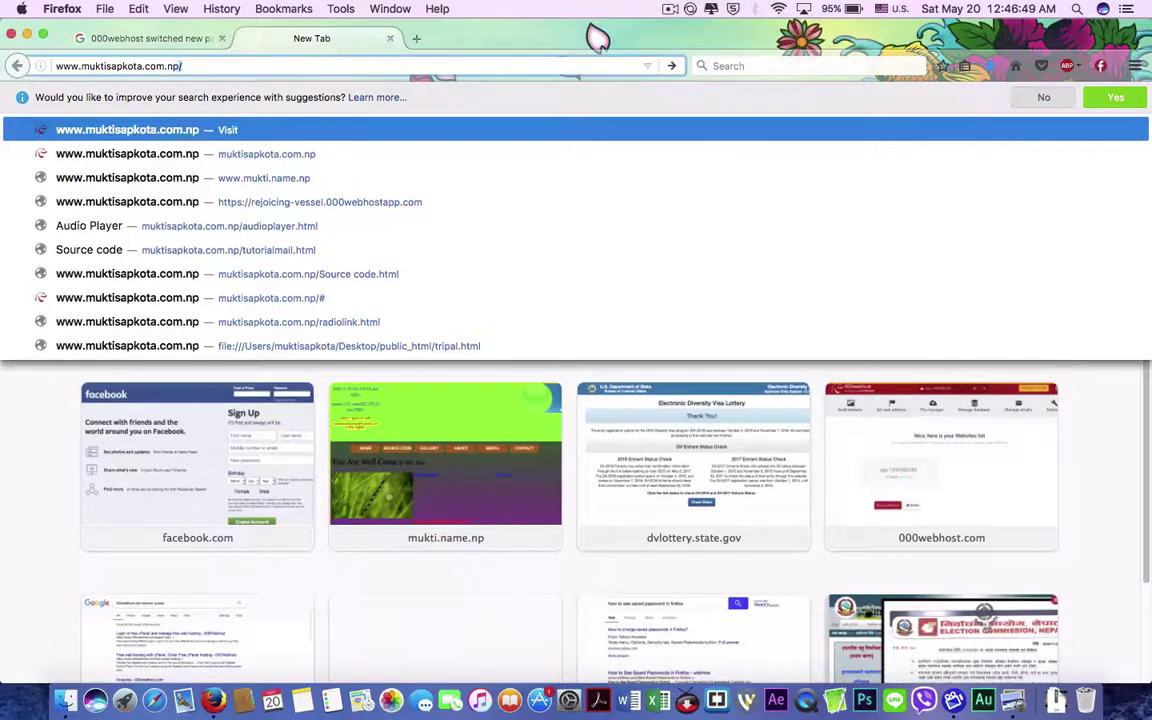
{"action": "key", "text": "Return"}
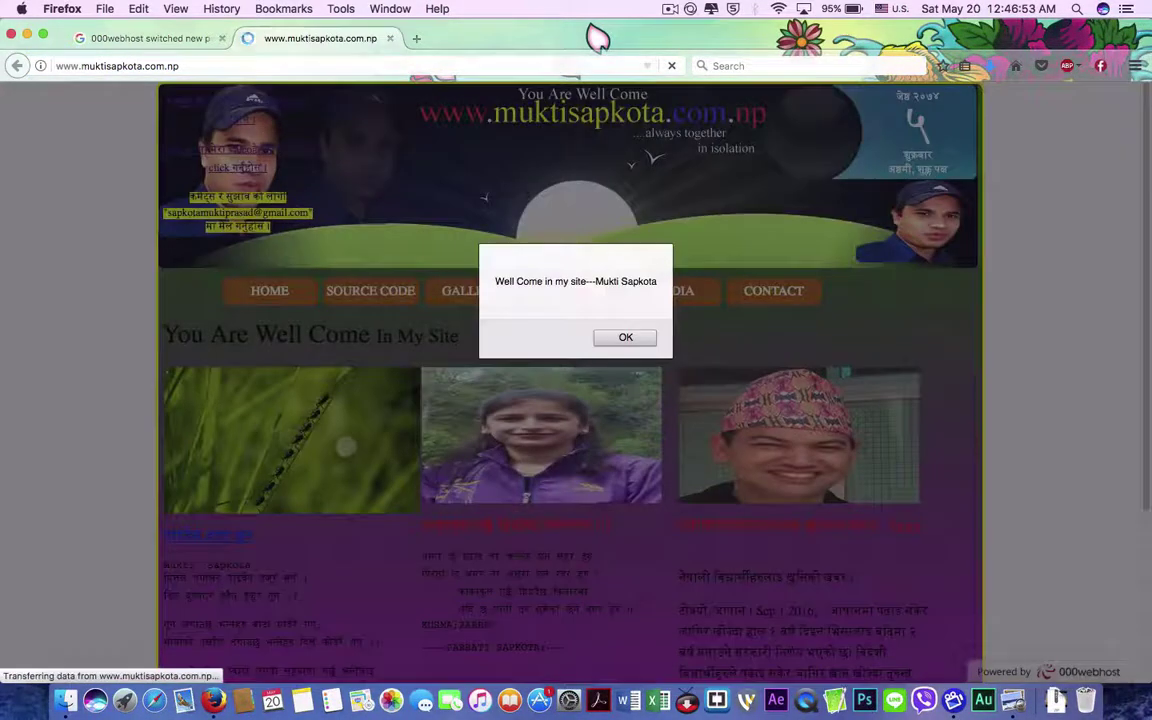
{"action": "left_click", "coordinate": [626, 338]}
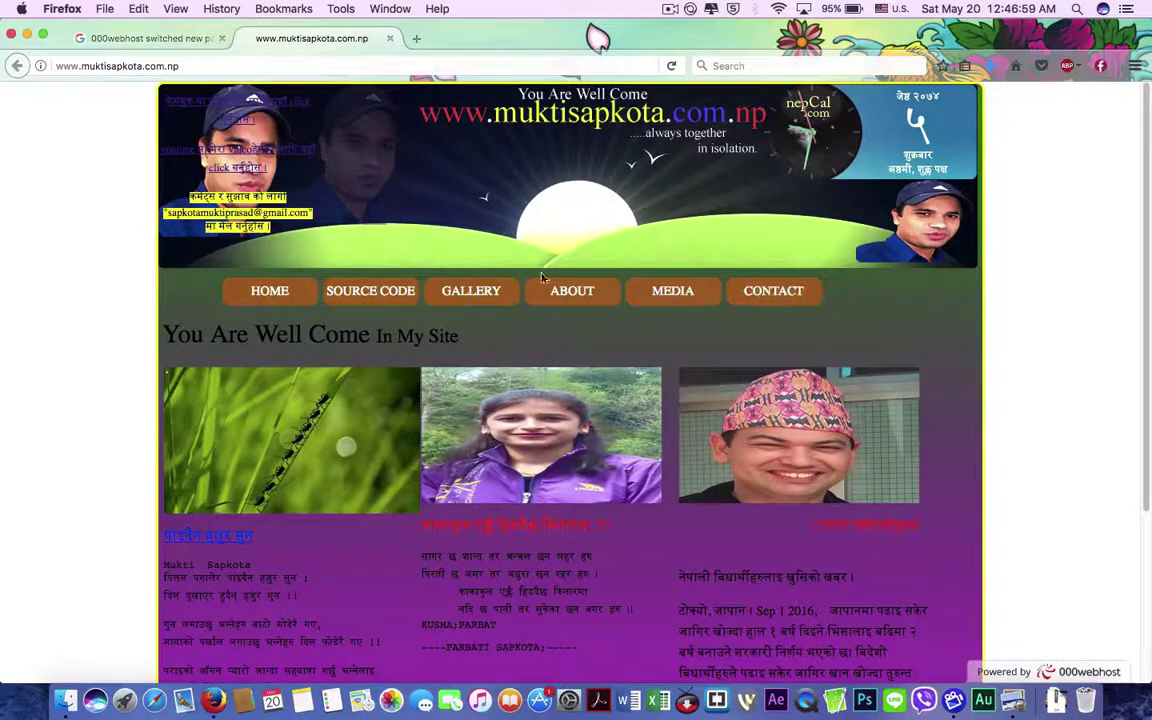
{"action": "scroll", "coordinate": [655, 347], "scroll_direction": "down", "scroll_amount": 3}
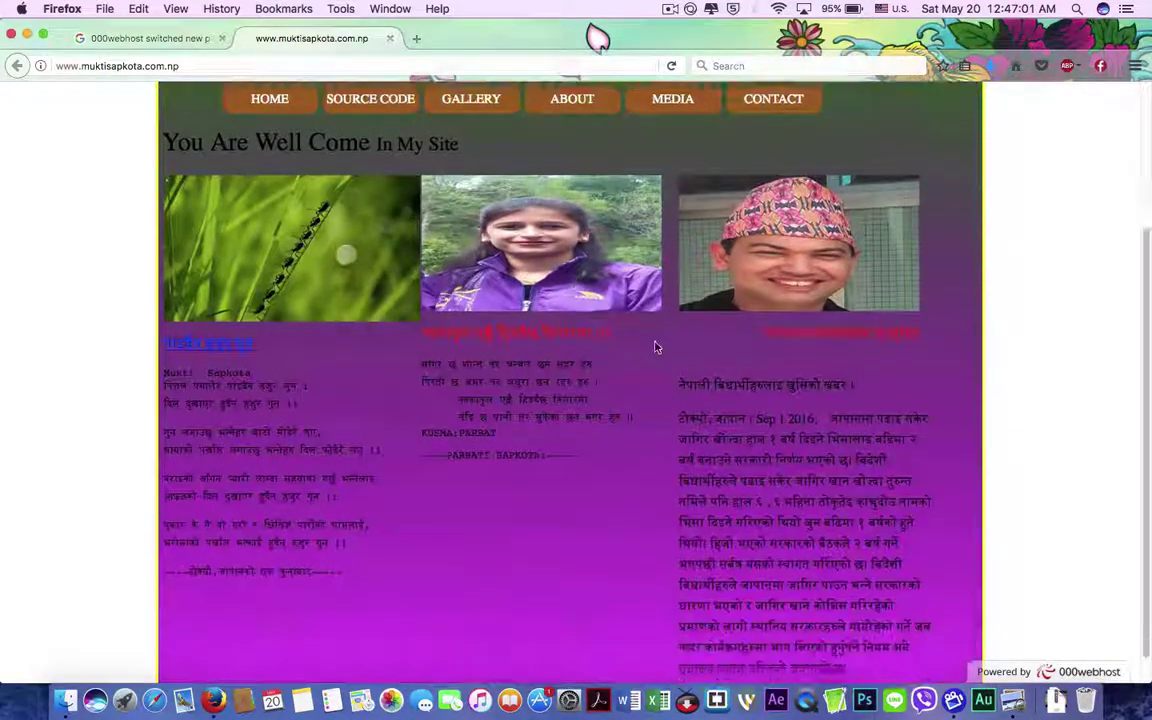